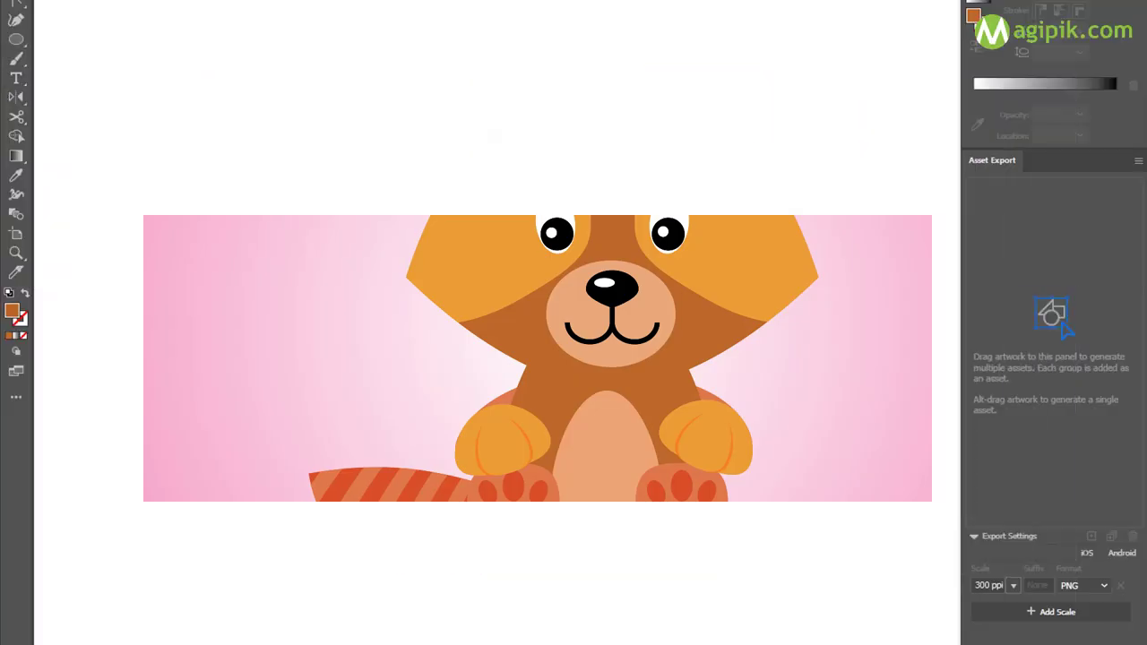
Draw the head ellipse and turn its side anchors into corners, lowering them into a dome.
drag(391, 197, 655, 397)
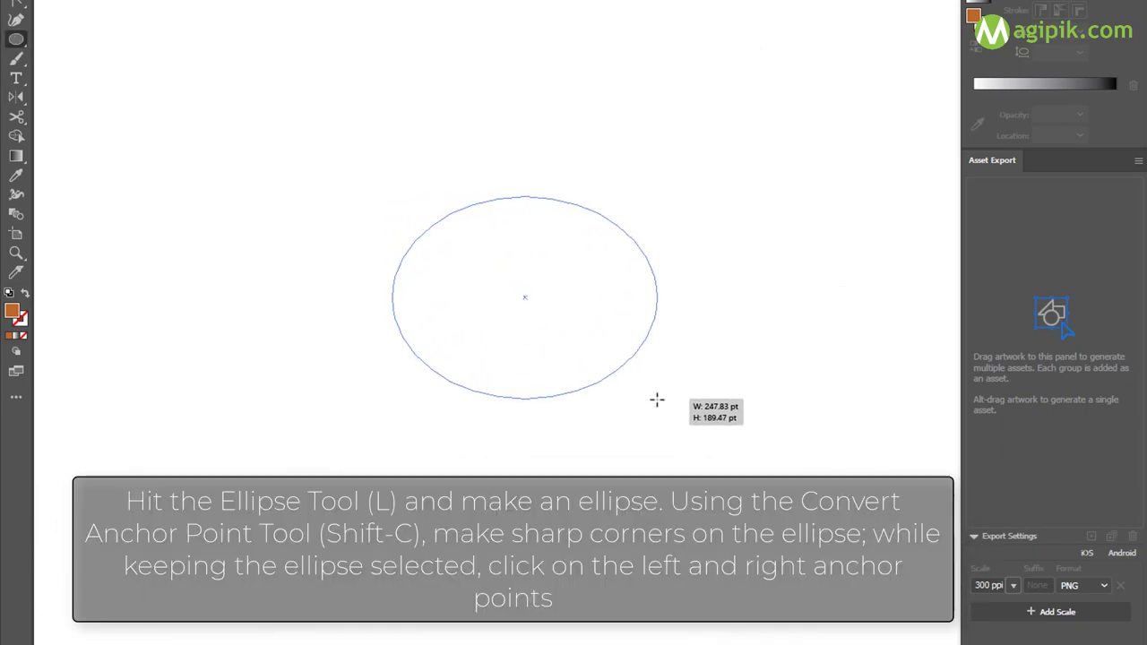
key(v)
click(393, 298)
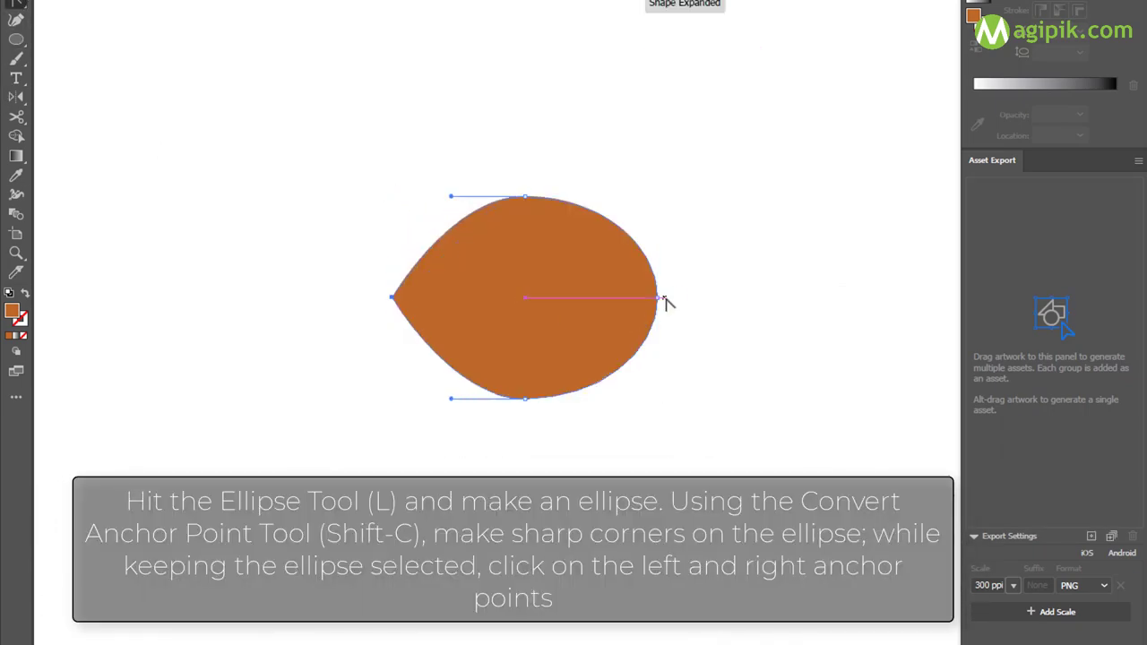
click(657, 296)
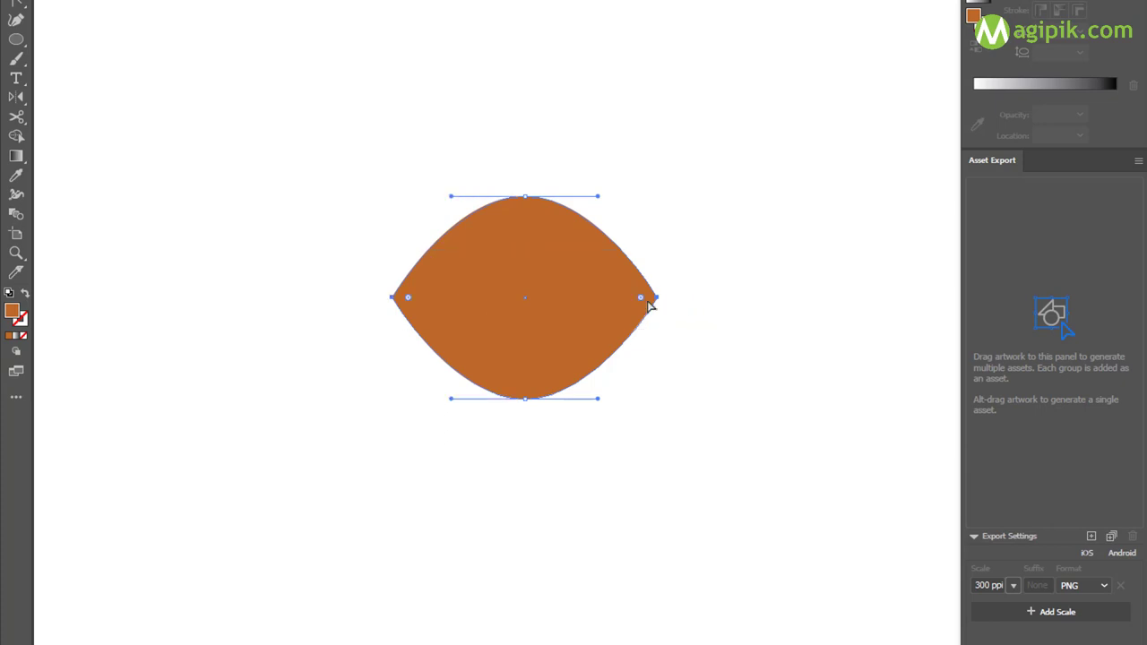
drag(656, 301, 659, 334)
Lower the side corners and apply a Bulge warp to the head shape.
key(v)
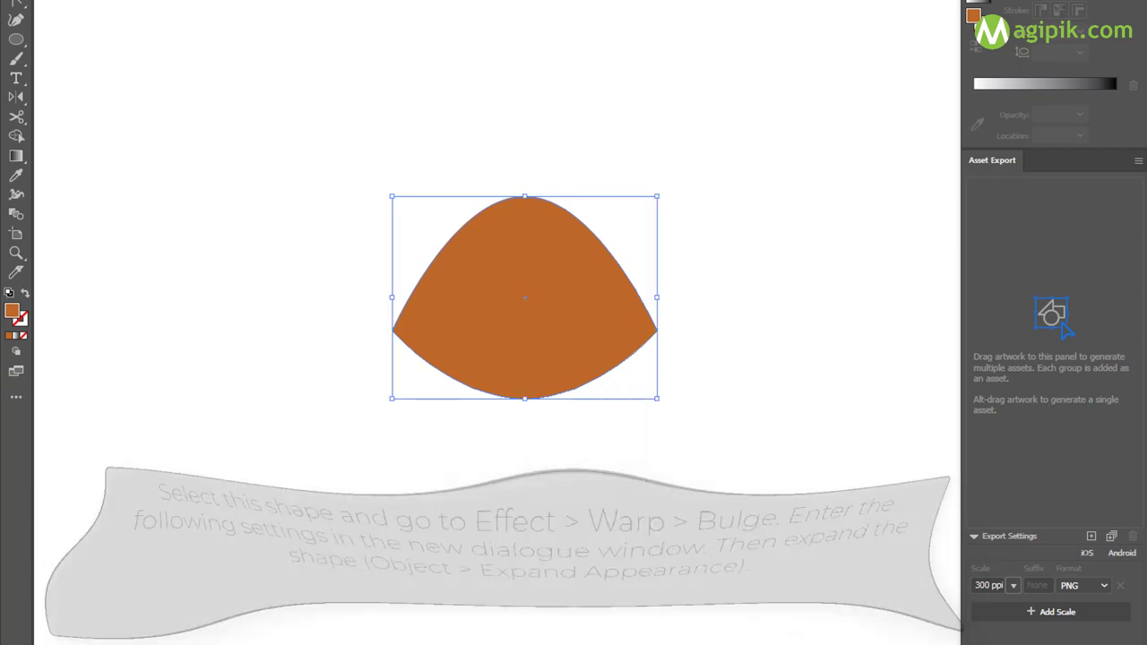
click(251, 0)
mouse_move(268, 121)
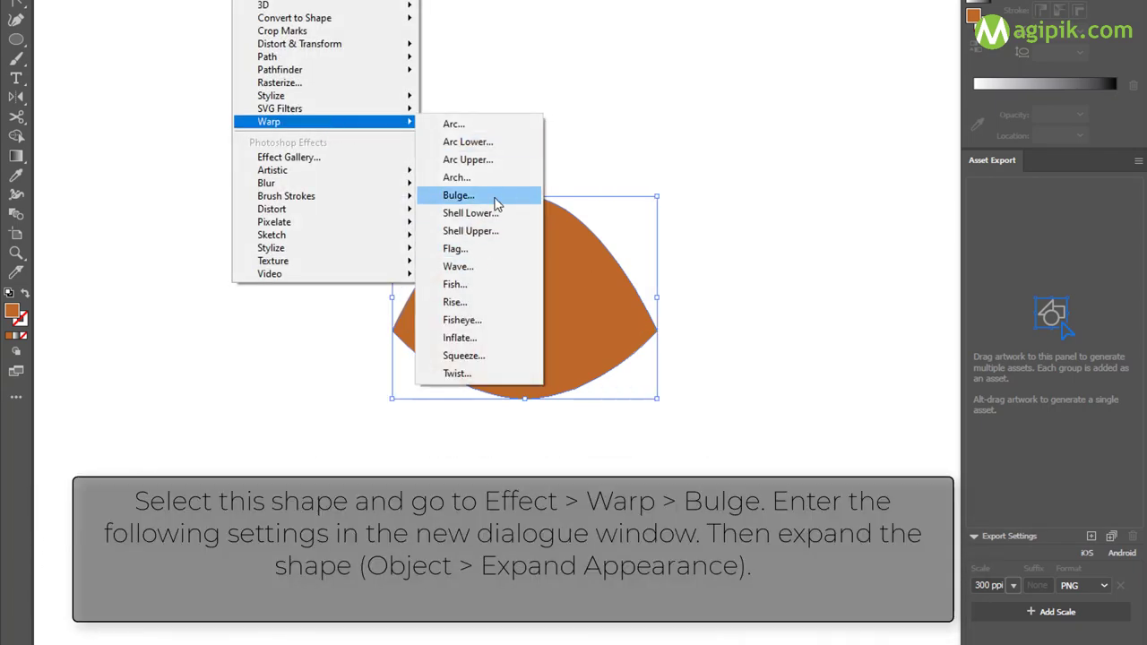
click(496, 199)
click(565, 265)
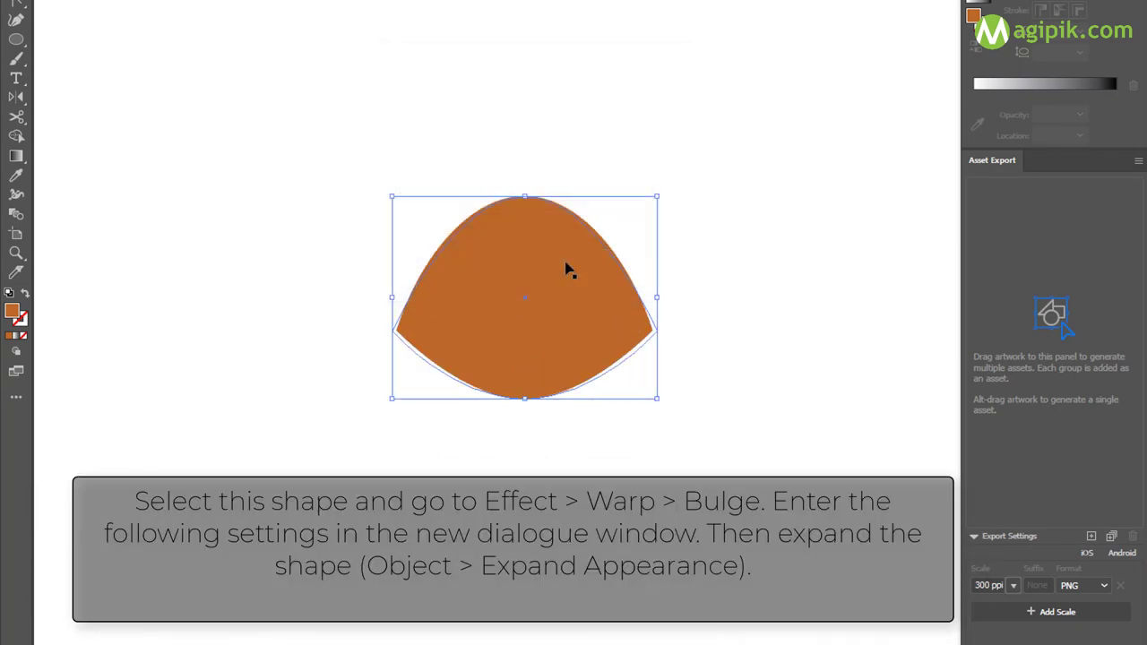
Expand the warped head's appearance into a plain path and paste a copy in front.
click(144, 0)
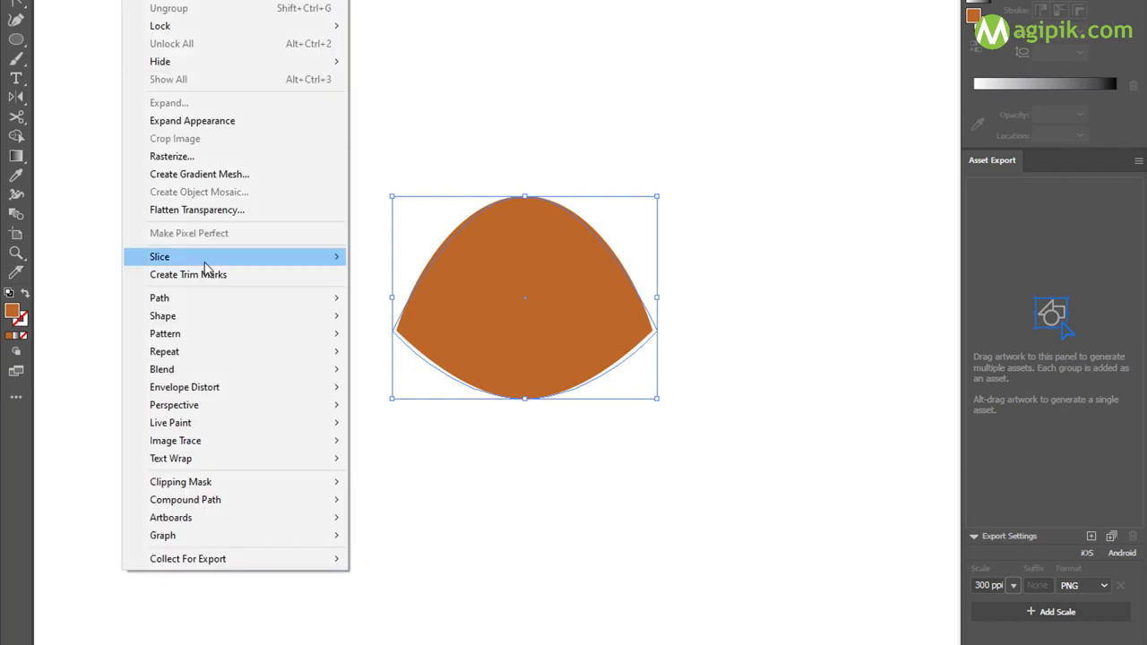
click(252, 122)
key(ctrl+c)
key(ctrl+f)
Shift the copy down, enlarge it slightly, and remove its lower crescent with Shape Builder.
drag(554, 310, 554, 321)
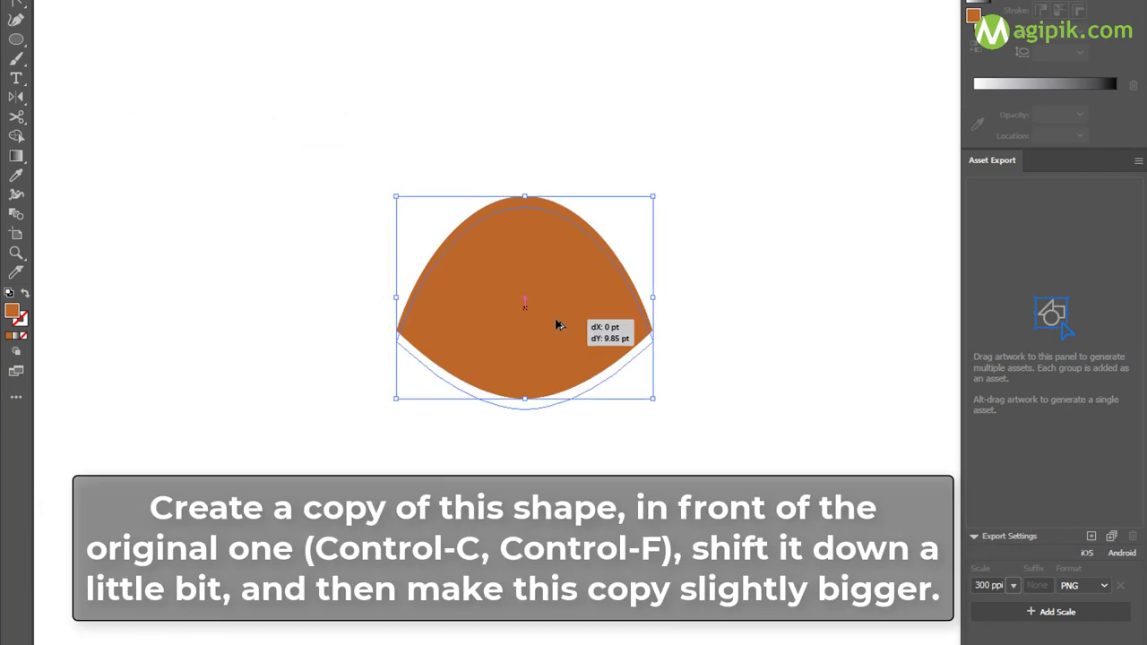
drag(531, 411, 511, 435)
key(shift+m)
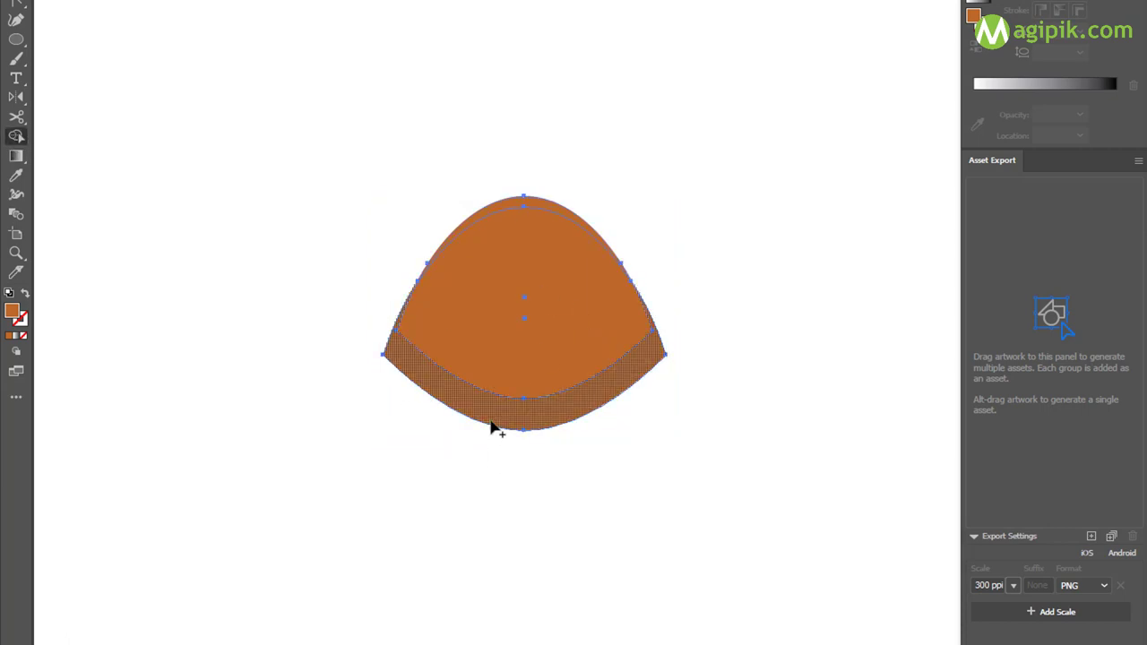
alt+click(494, 413)
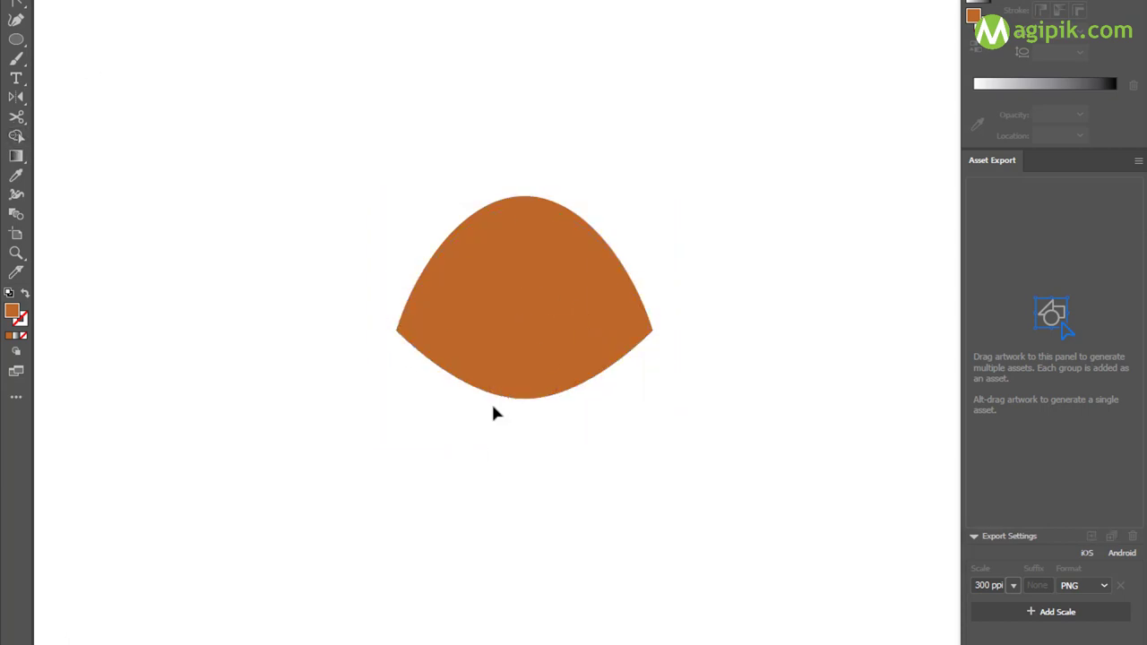
Fill the enlarged copy with light peach #efaf84 and zoom in on the head.
click(536, 204)
double_click(11, 311)
mouse_move(953, 272)
mouse_down()
mouse_move(884, 226)
mouse_move(893, 231)
mouse_up()
key(Return)
click(721, 363)
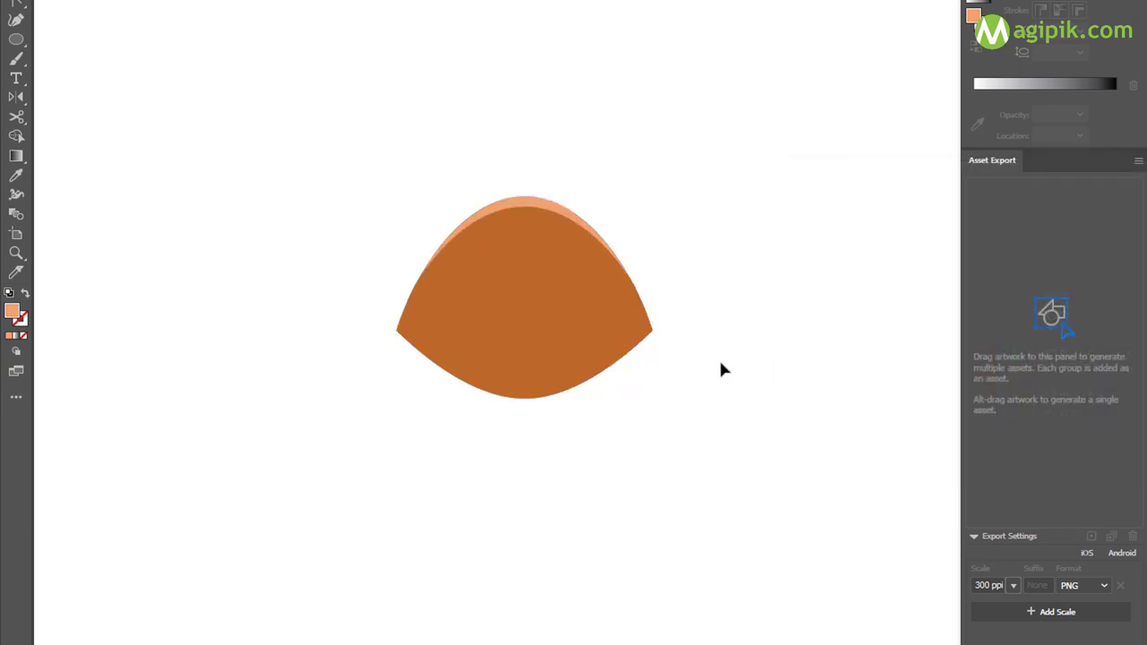
key(ctrl+a)
click(699, 404)
key(ctrl+plus)
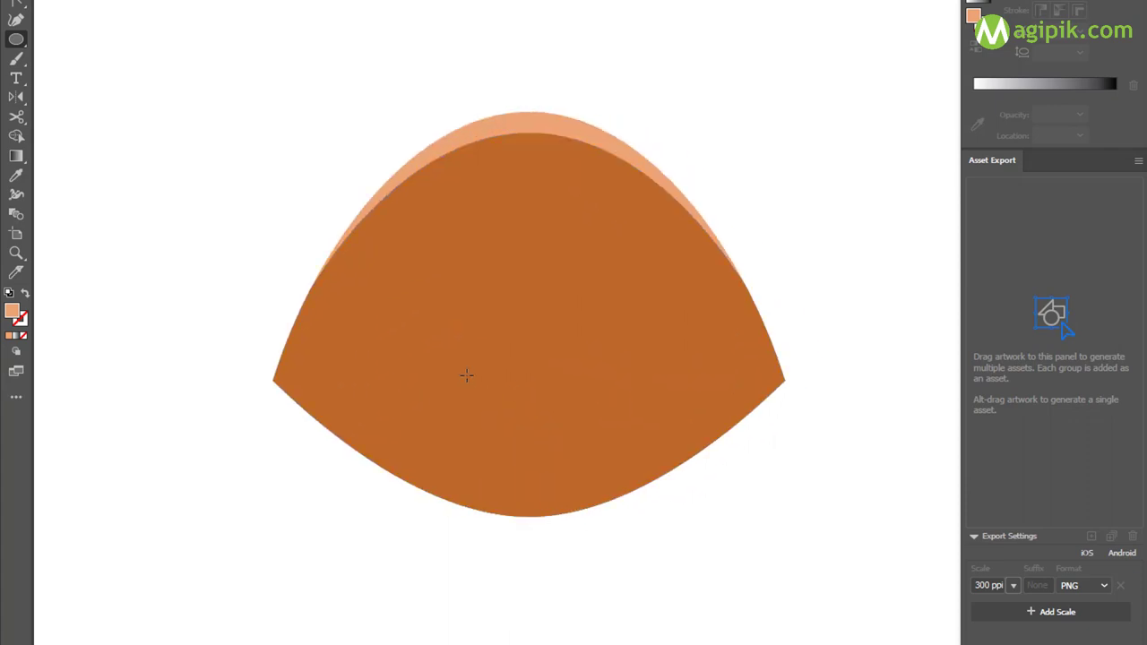
scroll(447, 535, down, 2)
Draw an eye ellipse with a dark pupil circle and a small highlight circle.
scroll(436, 404, down, 4)
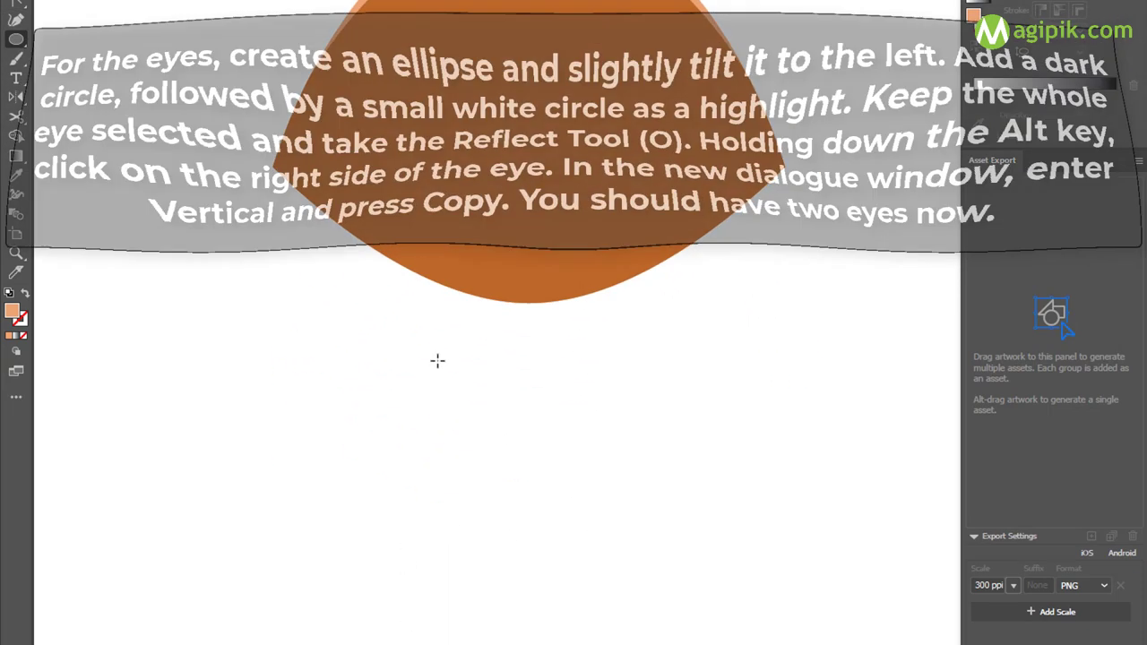
mouse_move(436, 356)
mouse_down()
mouse_move(502, 495)
mouse_move(513, 481)
mouse_up()
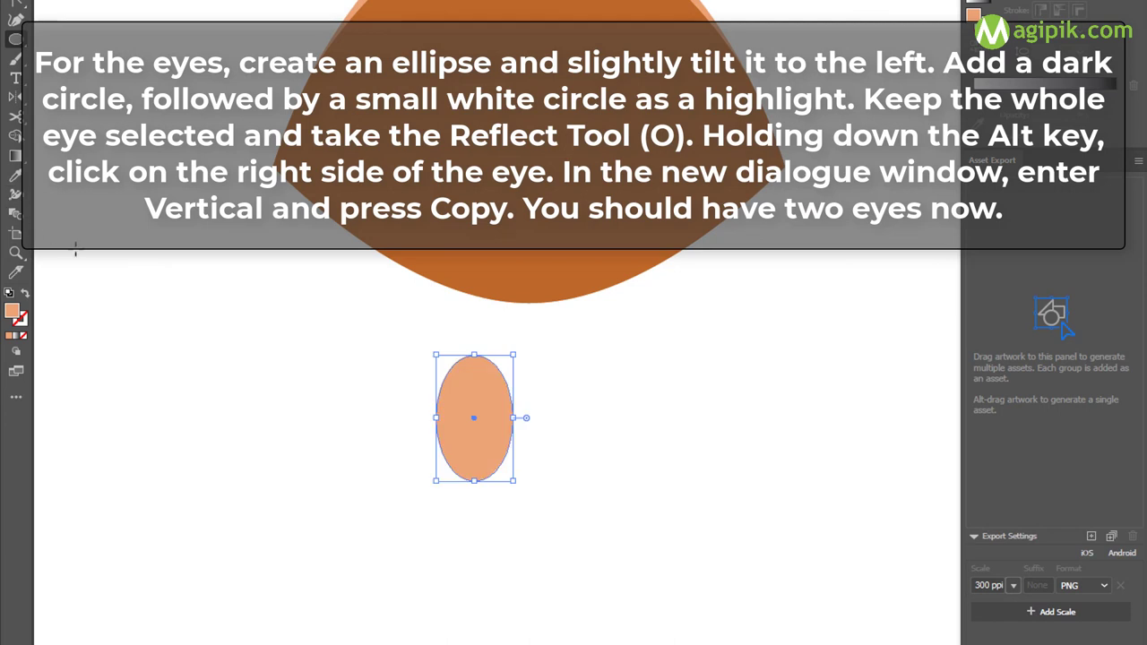
mouse_move(440, 415)
mouse_down()
mouse_move(484, 473)
mouse_move(504, 480)
mouse_up()
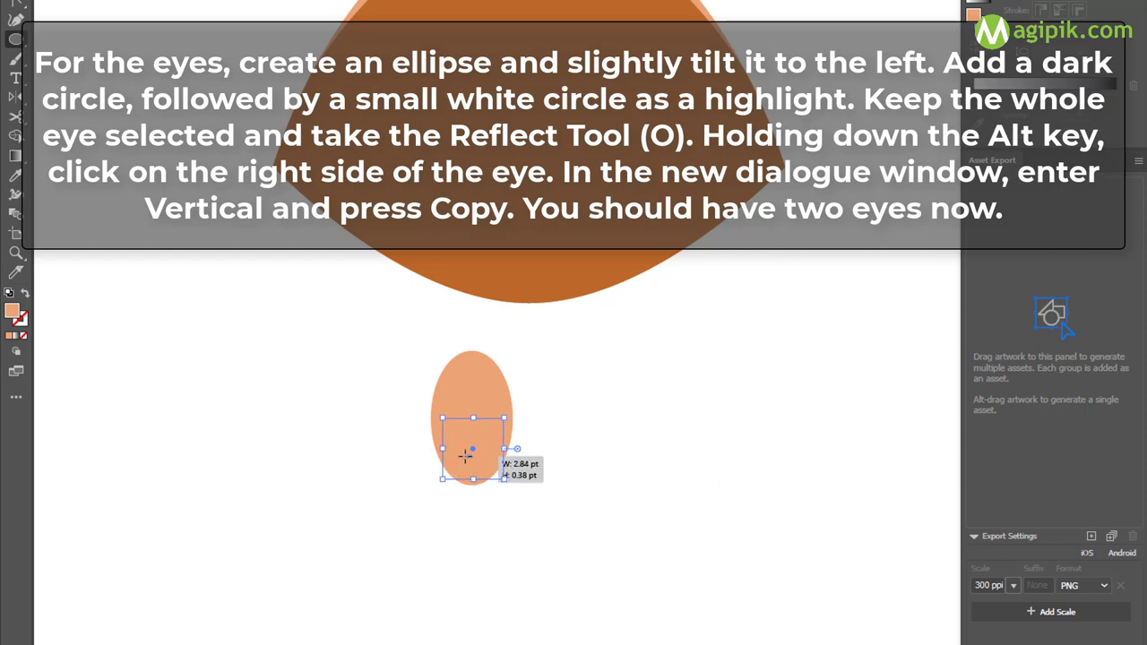
drag(479, 465, 469, 454)
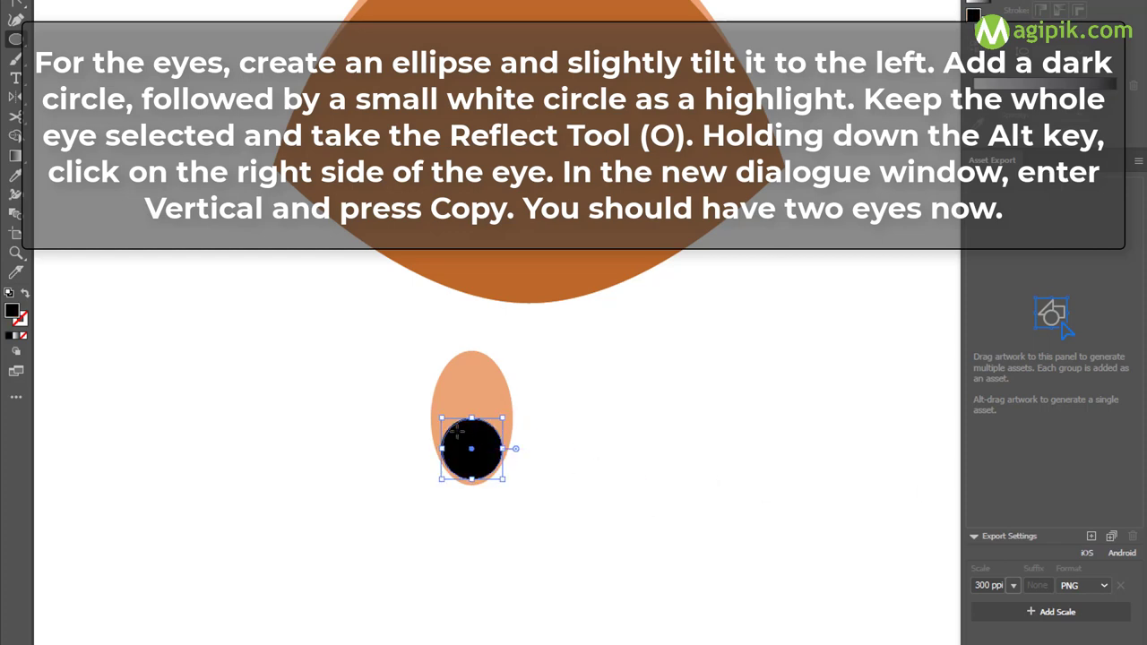
drag(451, 434, 475, 457)
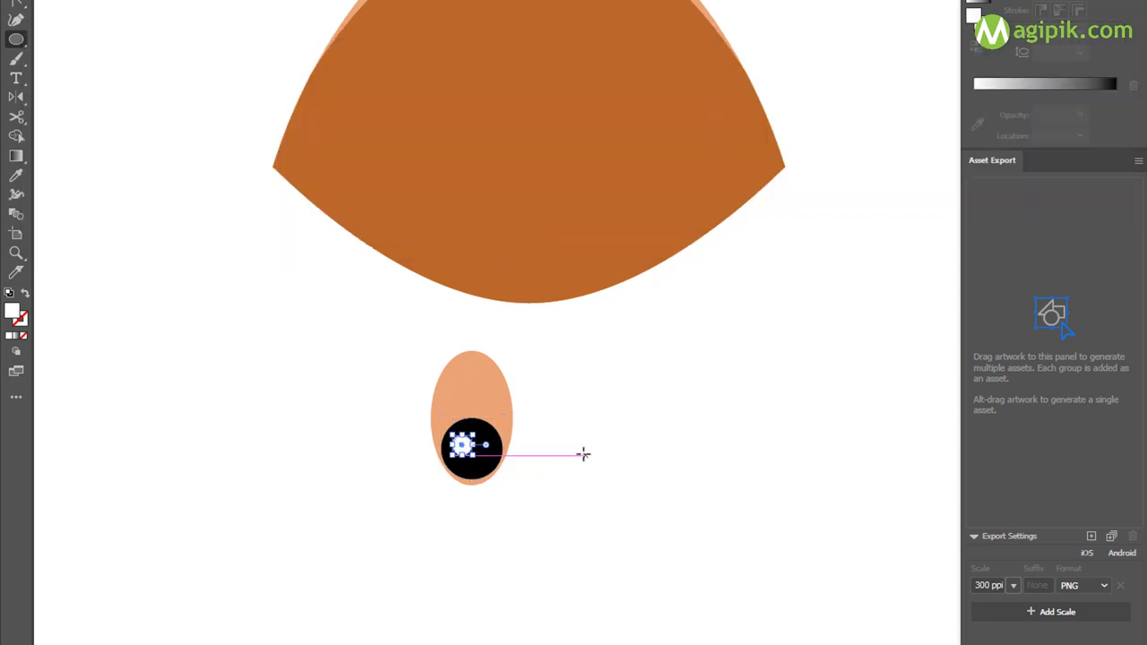
Flatten and narrow the eye ellipse and clear its peach fill.
click(466, 386)
drag(472, 353, 473, 370)
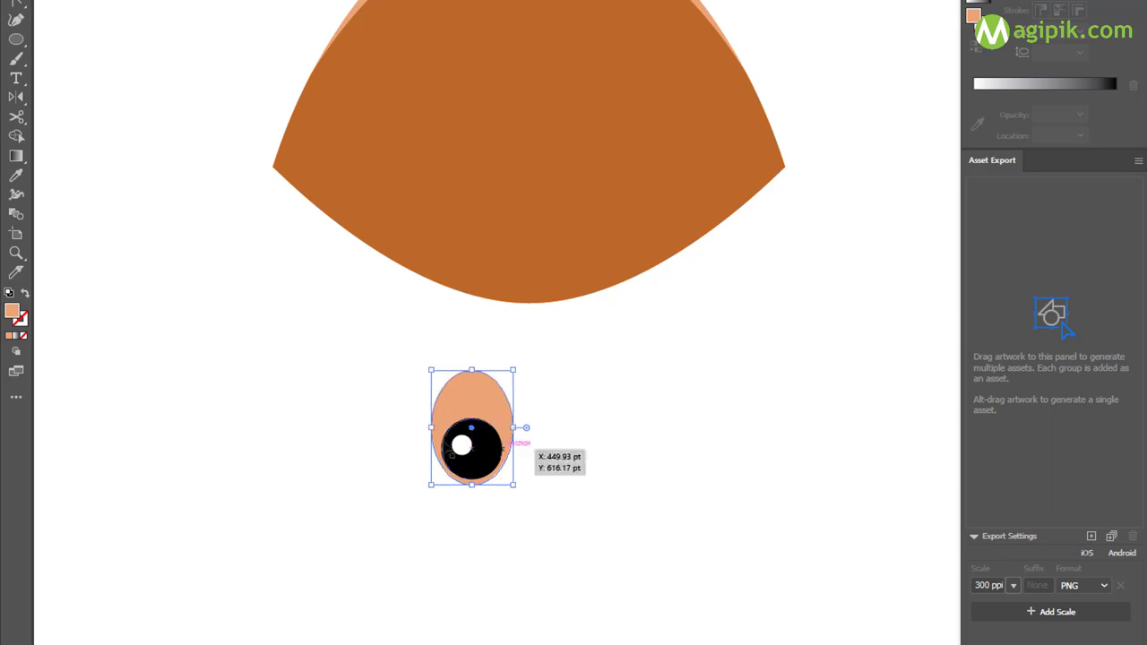
drag(433, 433, 436, 432)
drag(512, 428, 509, 428)
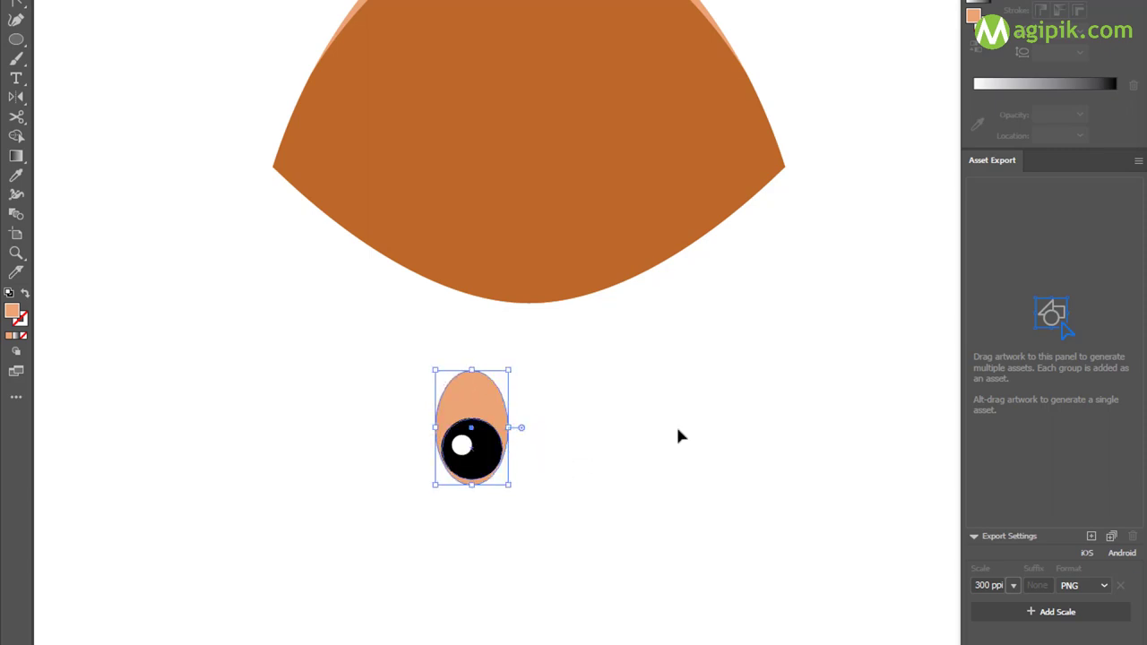
key(slash)
Scale the eye down and place both eyes on the upper head.
scroll(582, 529, up, 2)
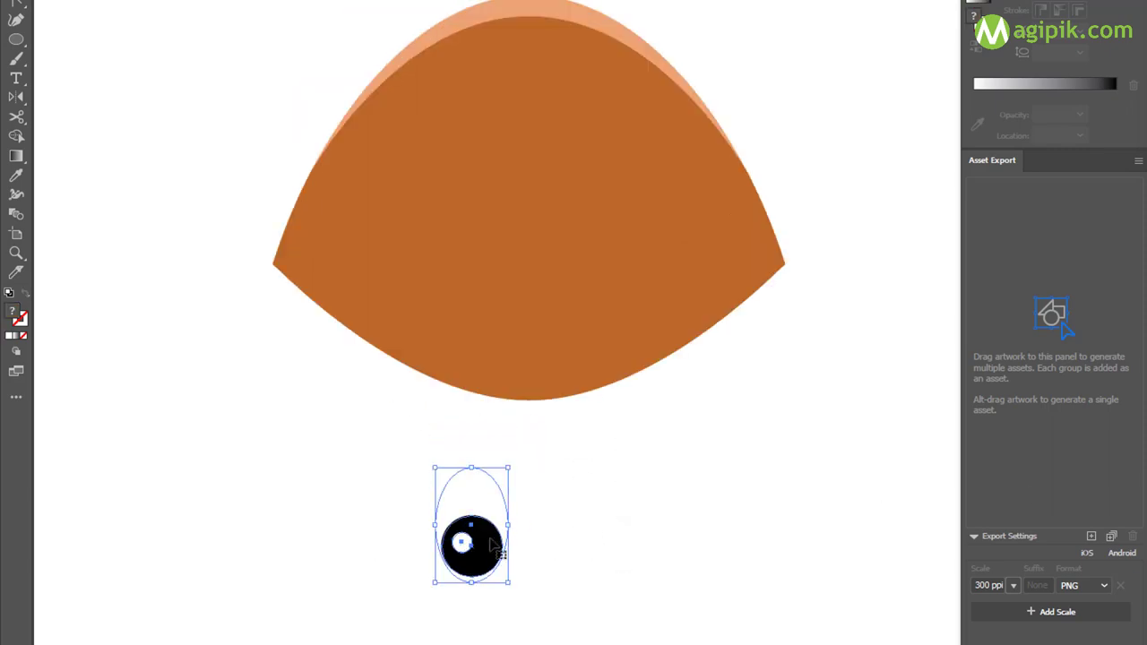
drag(476, 556, 445, 206)
drag(474, 128, 460, 164)
mouse_move(439, 201)
mouse_down()
mouse_move(462, 206)
mouse_move(489, 249)
mouse_move(467, 204)
mouse_move(602, 192)
mouse_up()
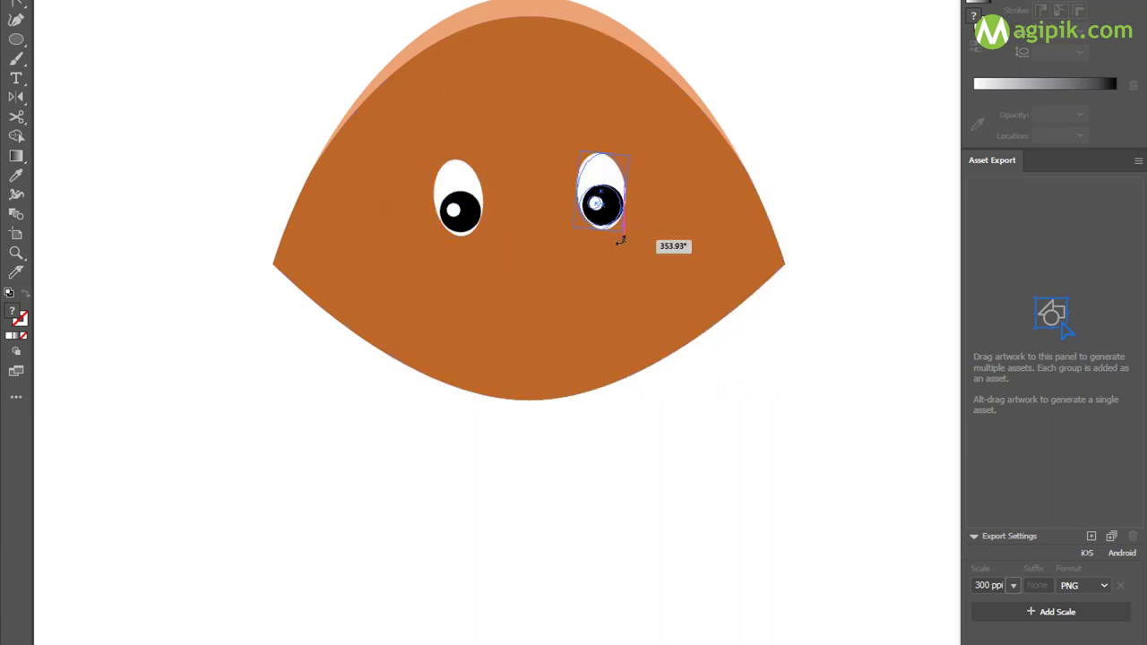
drag(620, 233, 622, 236)
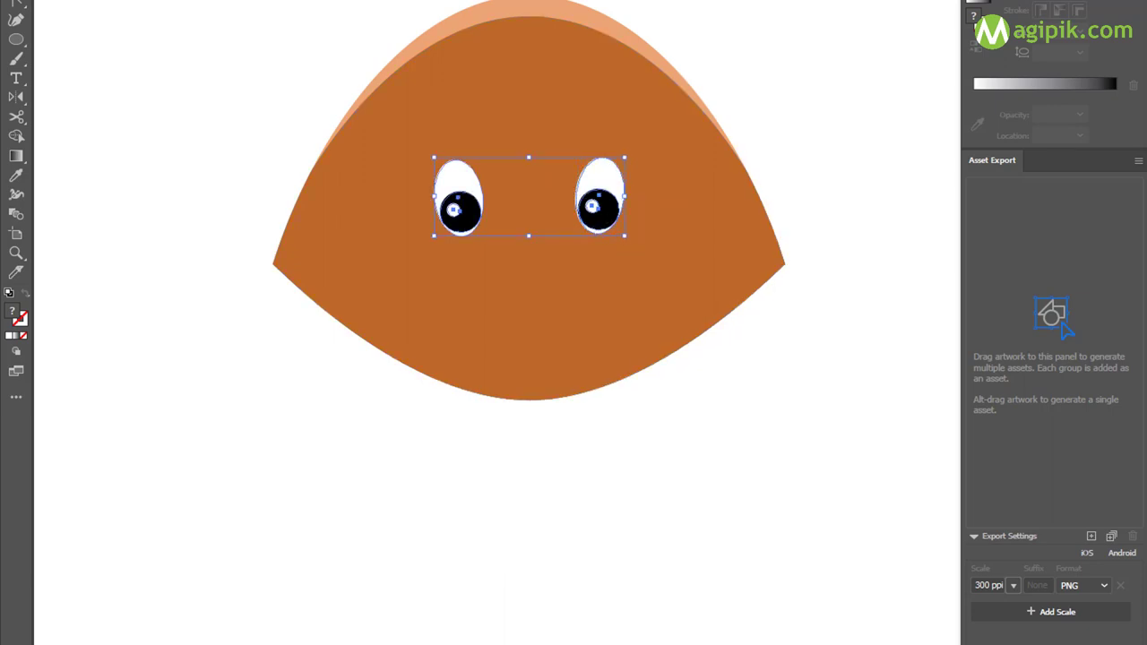
click(702, 451)
key(l)
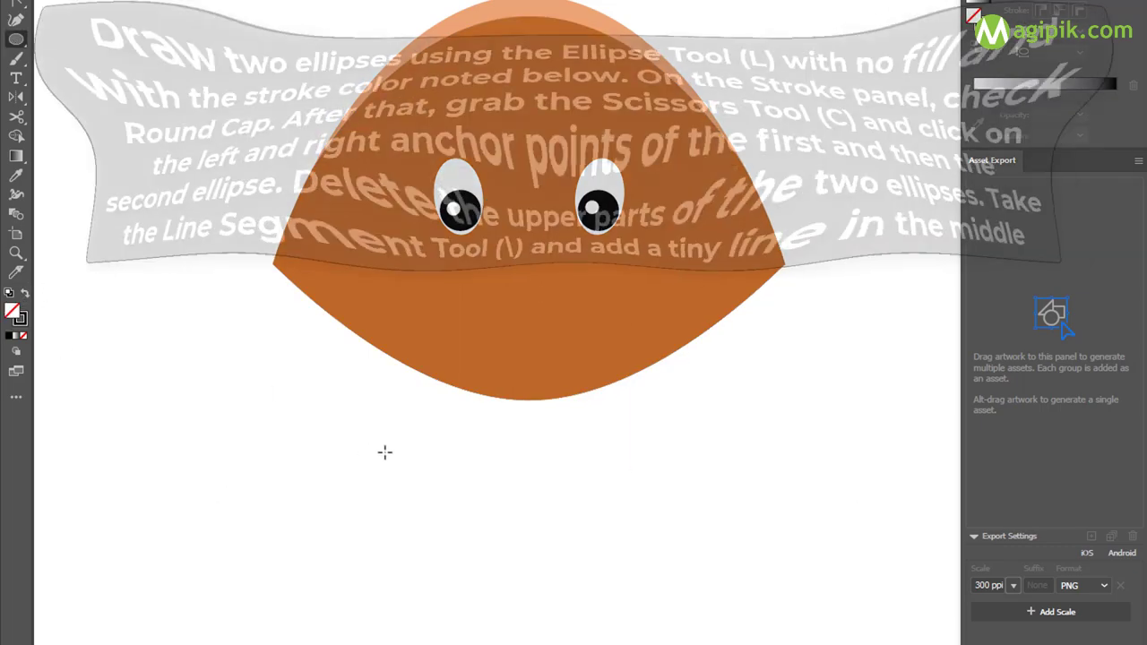
Draw two side-by-side black-stroked ellipses, cut them at their side anchors, and delete the upper halves.
drag(380, 448, 461, 516)
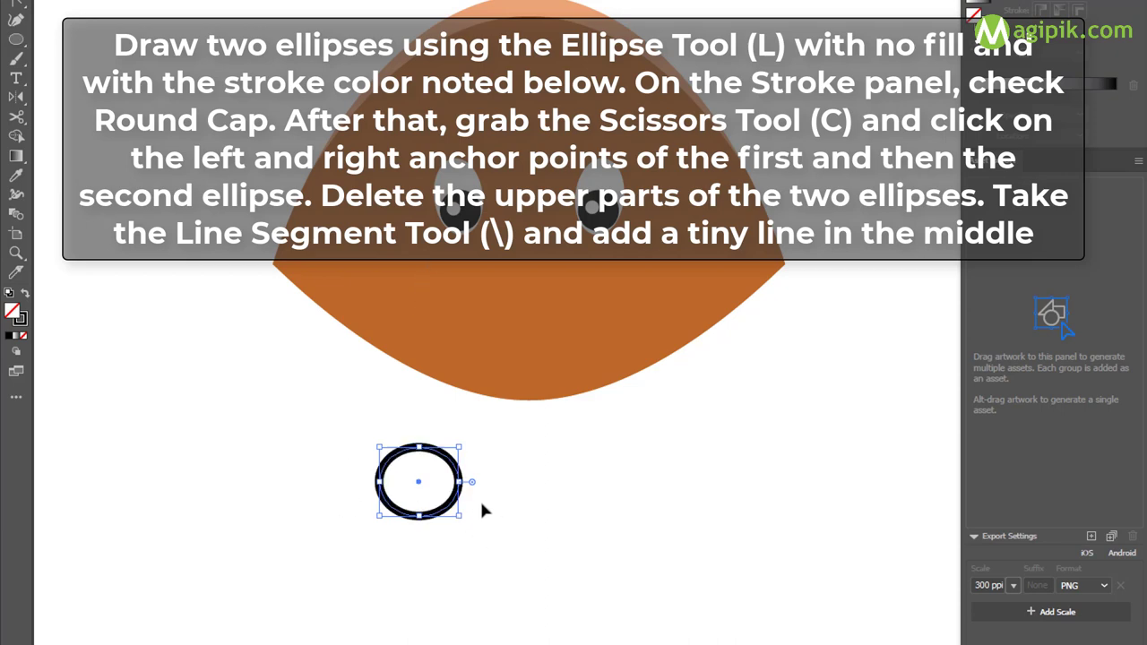
drag(458, 445, 539, 517)
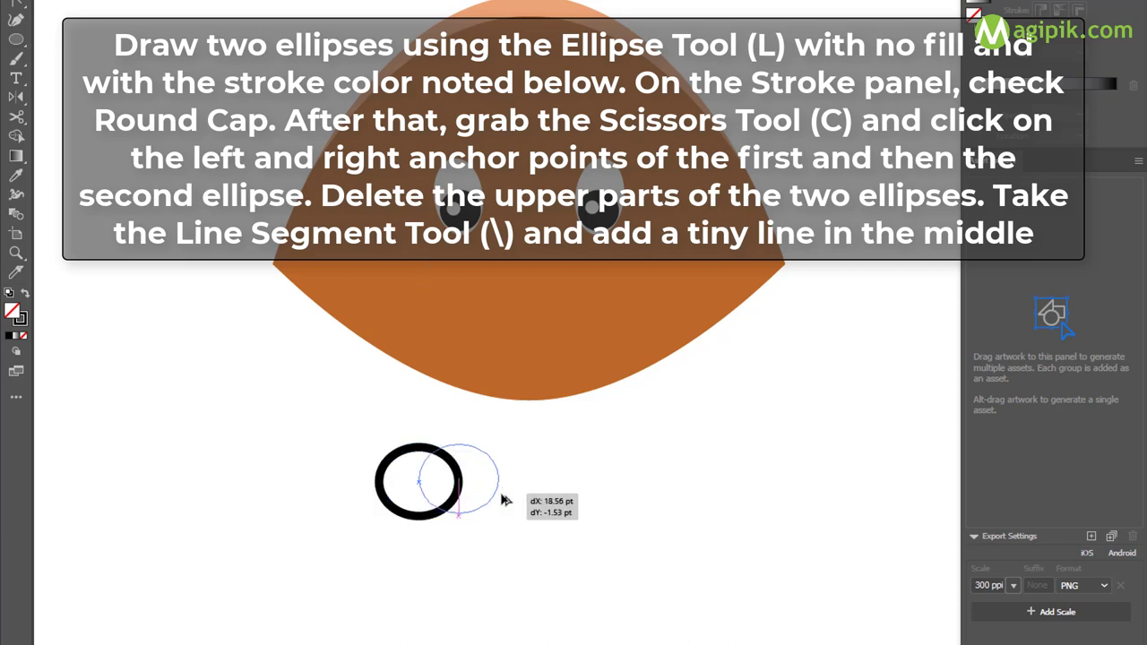
shift+click(407, 447)
click(16, 116)
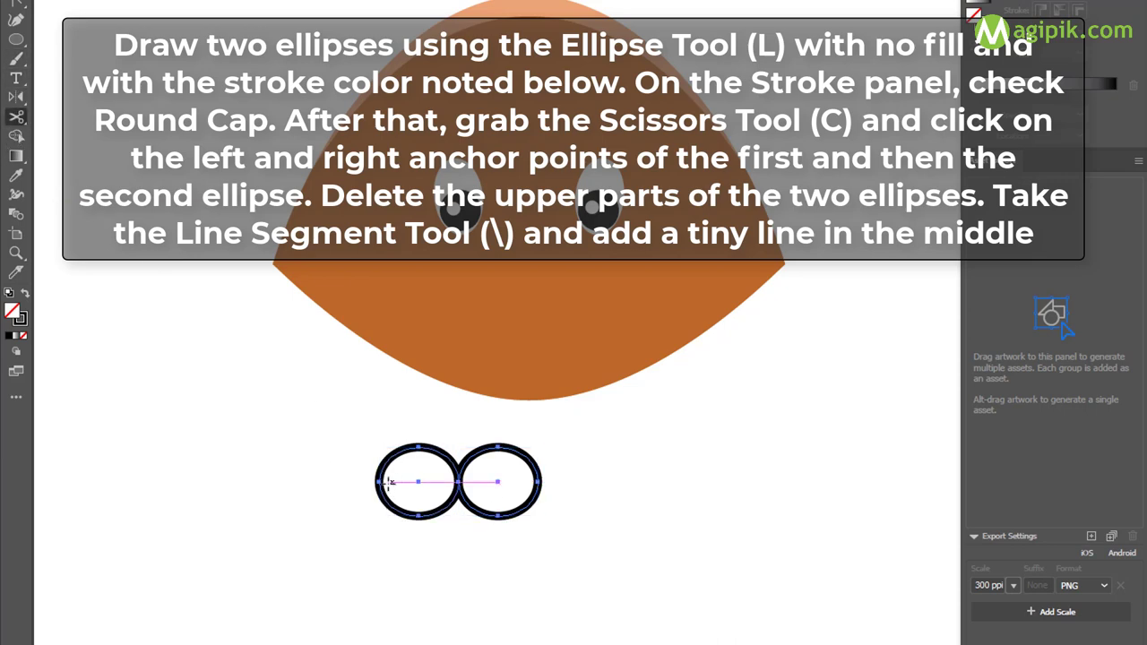
click(377, 483)
click(457, 482)
click(542, 482)
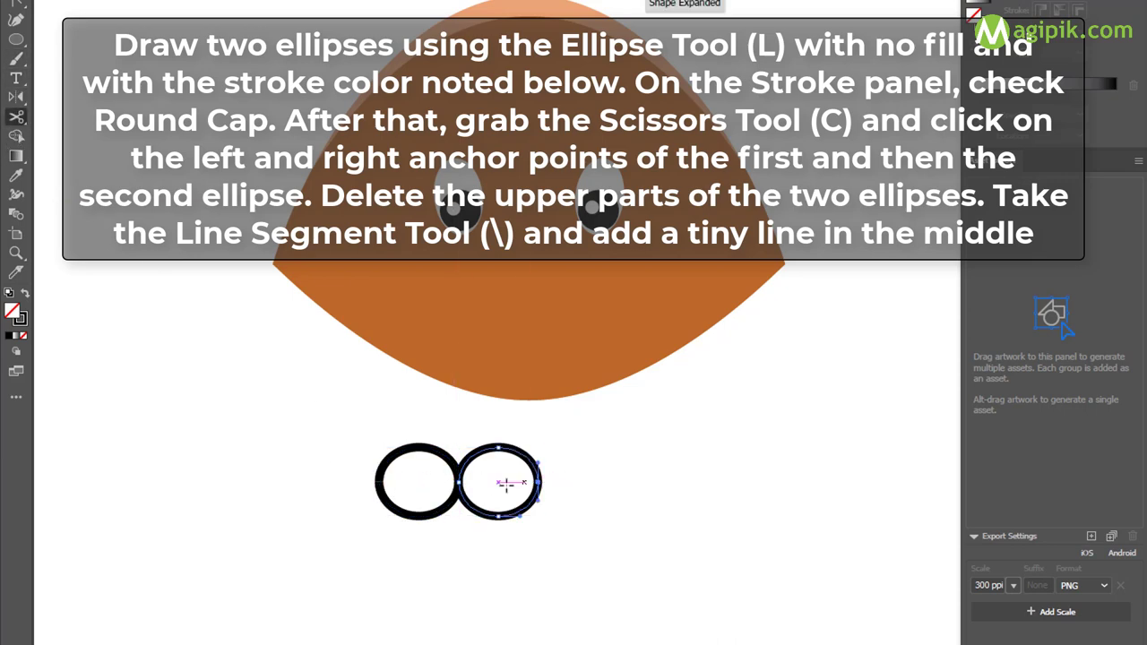
key(v)
drag(354, 404, 529, 466)
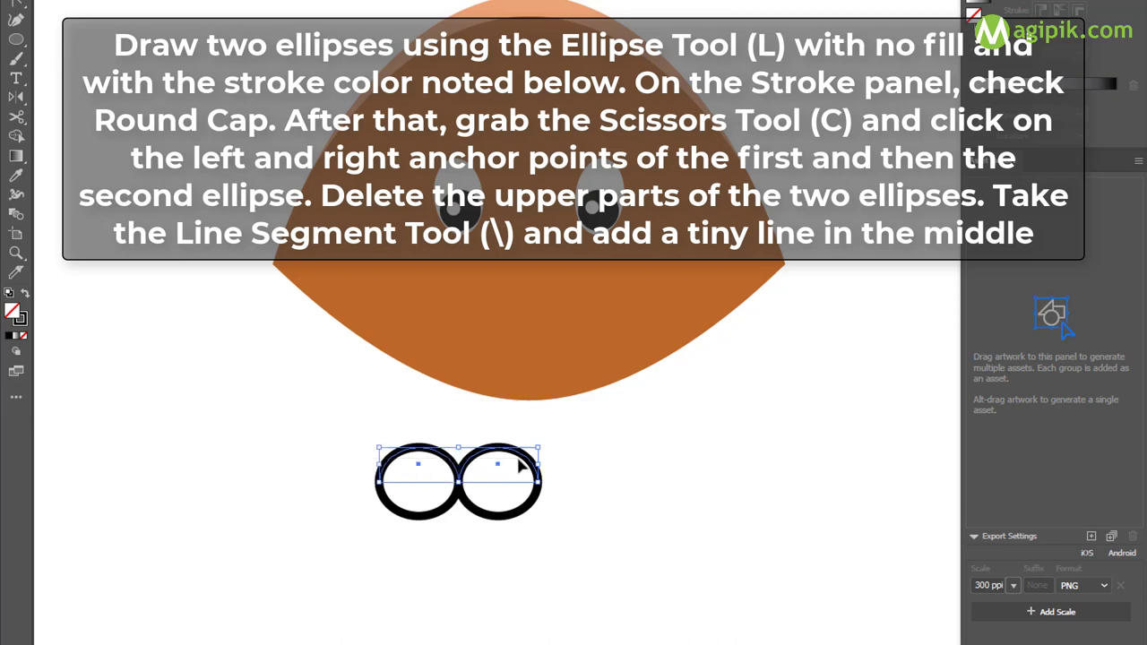
key(Delete)
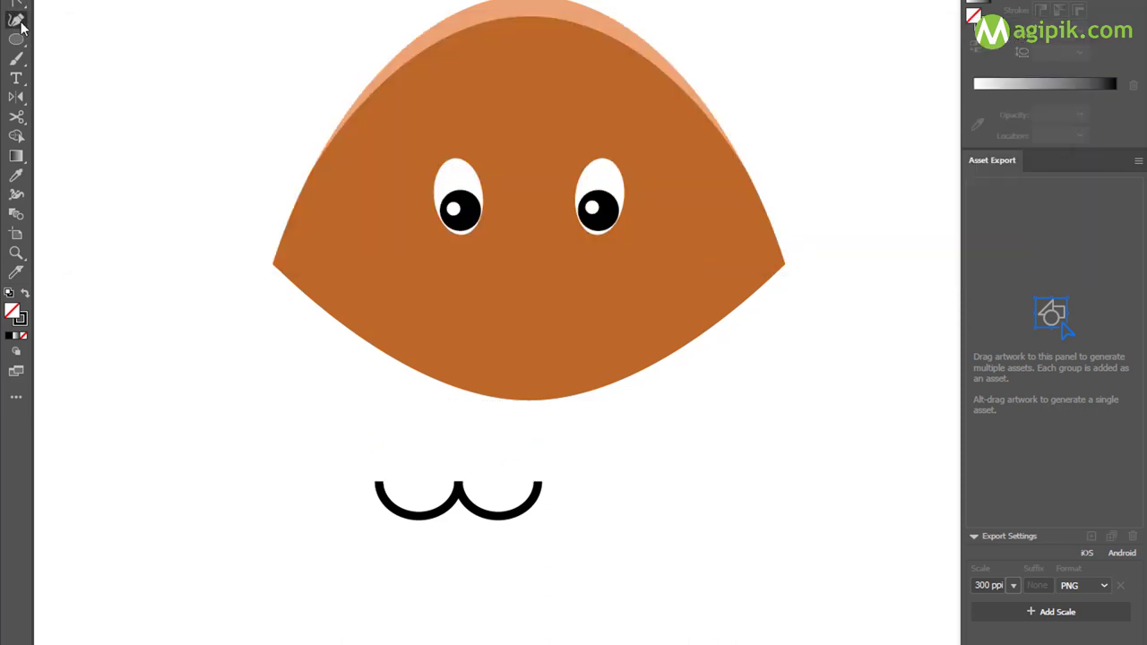
Add a 40 pt vertical line rising from where the two arcs meet.
right_click(18, 42)
click(103, 117)
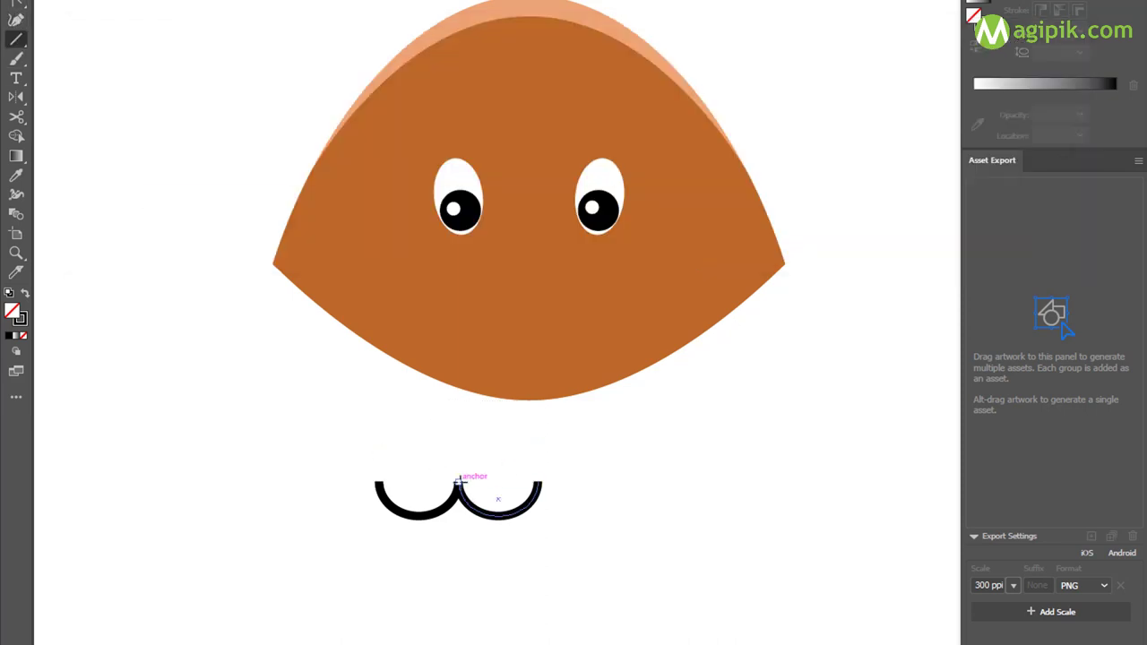
click(459, 484)
click(744, 380)
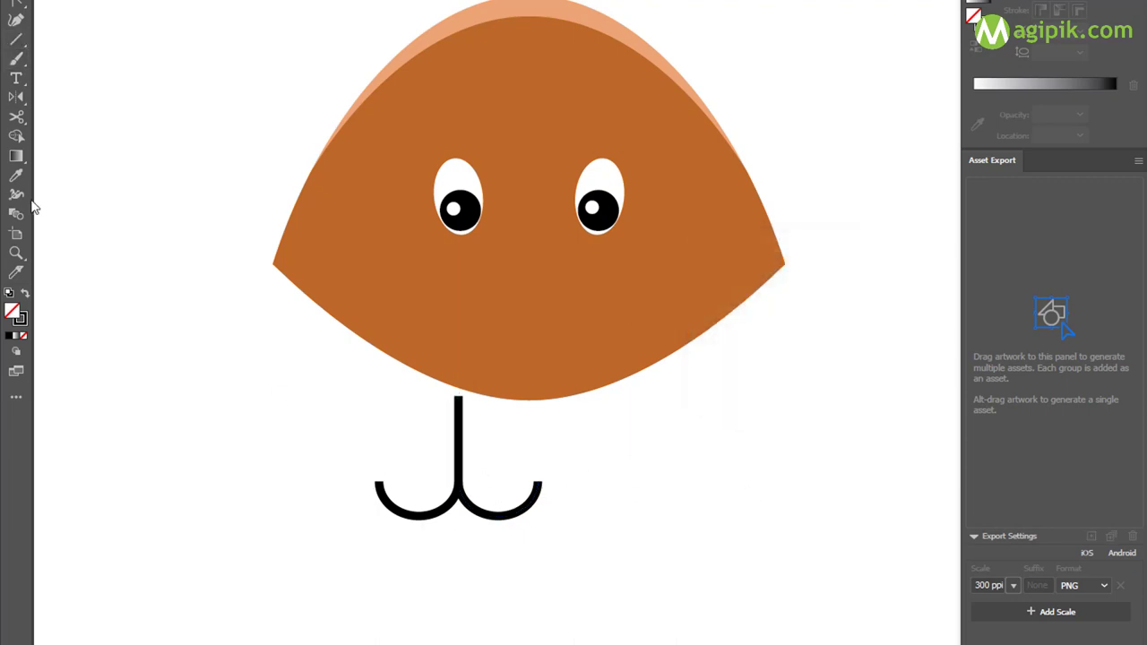
Draw a solid black ellipse and sharpen its bottom anchor into a point for the nose.
right_click(16, 39)
click(64, 60)
drag(656, 426, 772, 510)
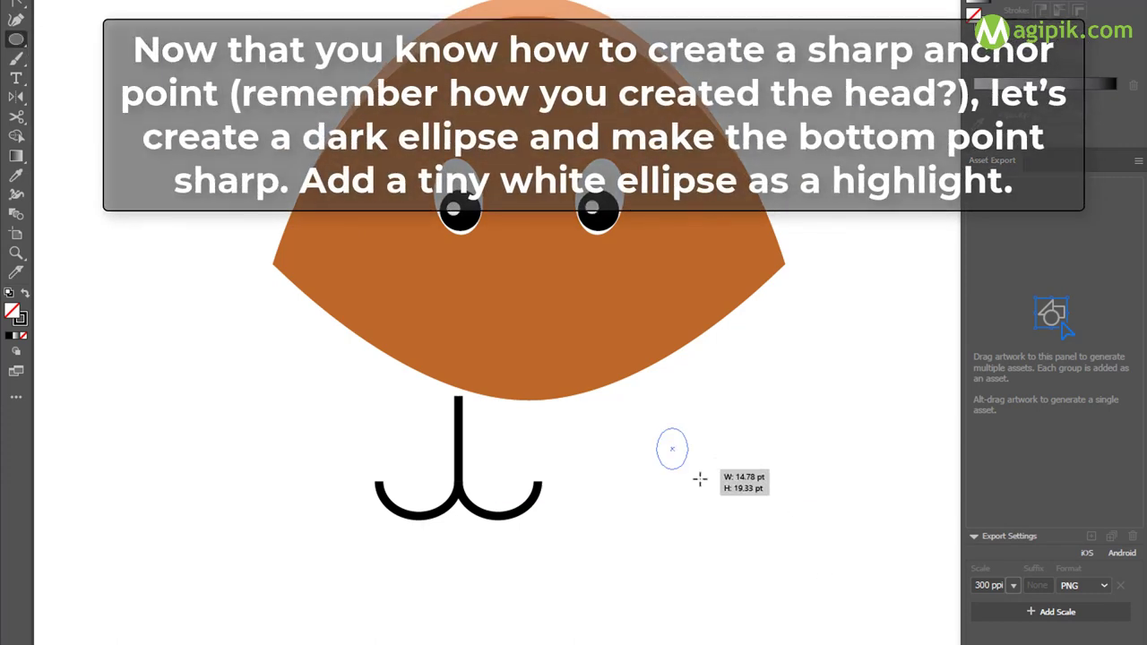
click(25, 294)
key(a)
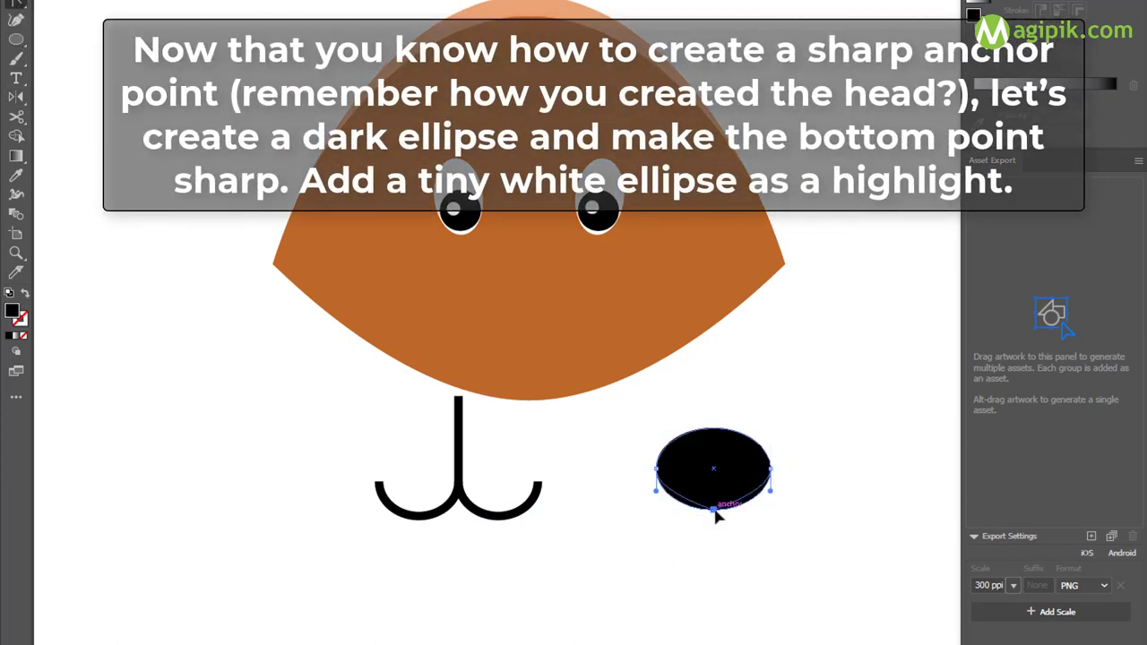
click(717, 516)
Place the nose on the face with its white highlight, and shrink the mouth beneath it.
mouse_move(710, 444)
mouse_down()
mouse_move(514, 246)
mouse_move(537, 270)
mouse_up()
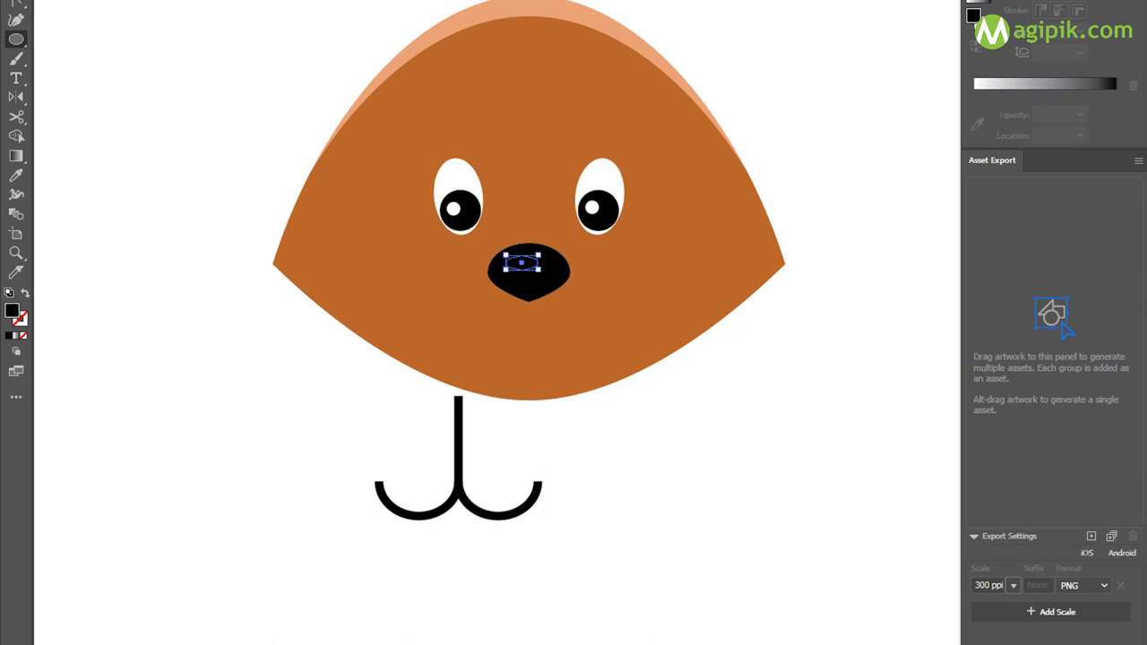
drag(527, 263, 523, 264)
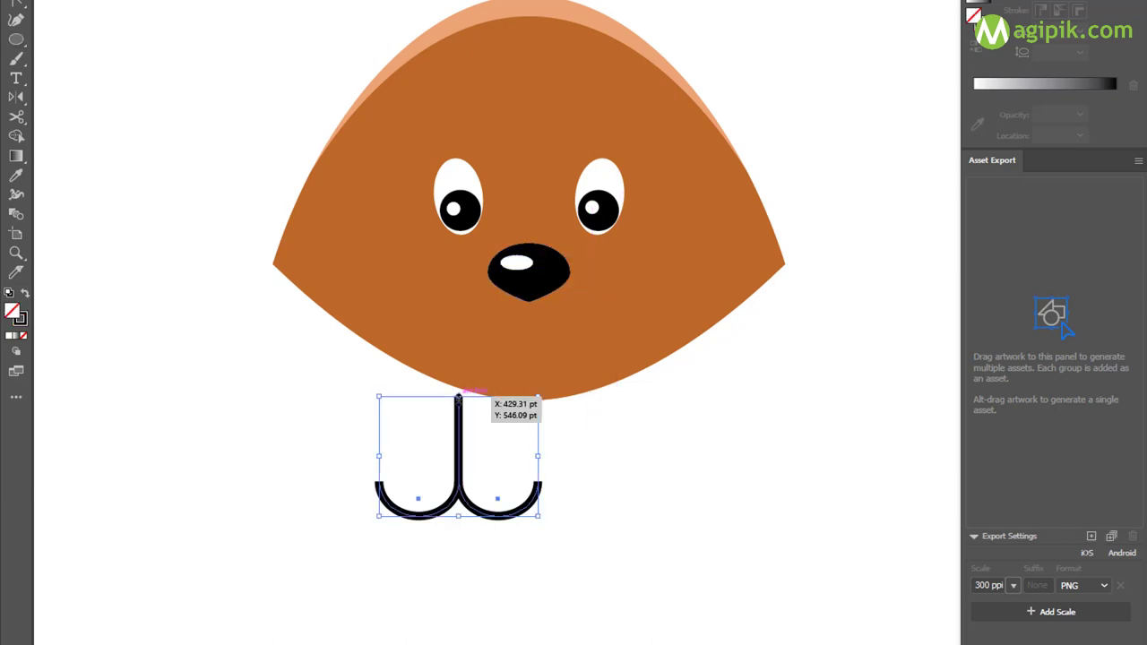
drag(542, 394, 516, 432)
drag(458, 466, 529, 292)
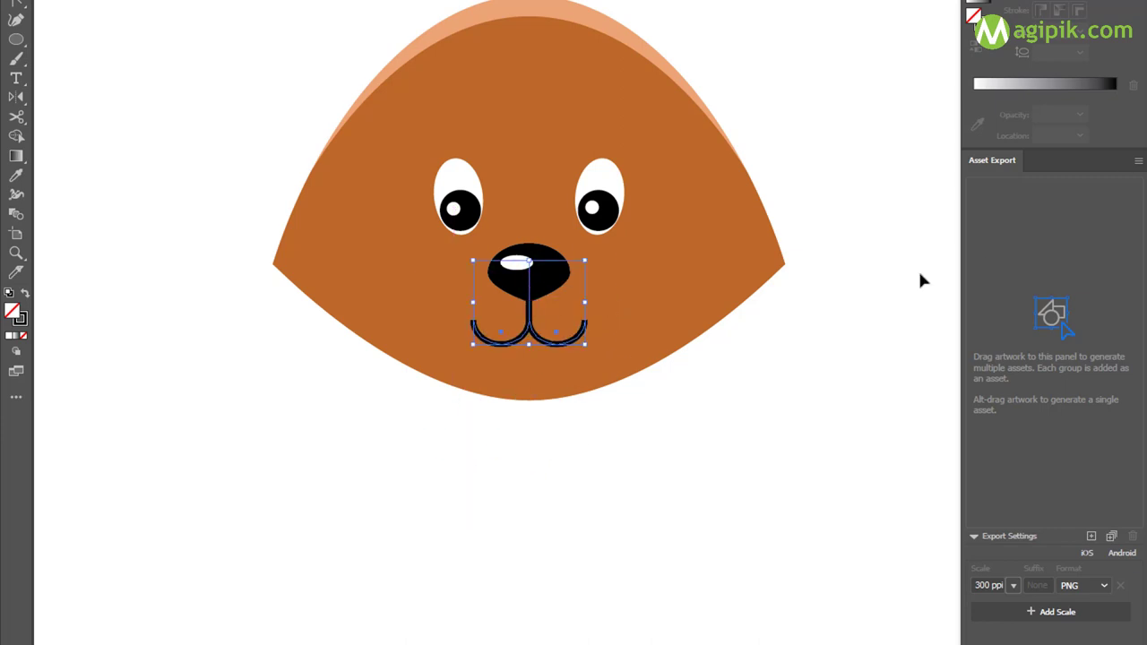
Draw an ellipse over the left eye and reshape its right side toward the eye.
key(l)
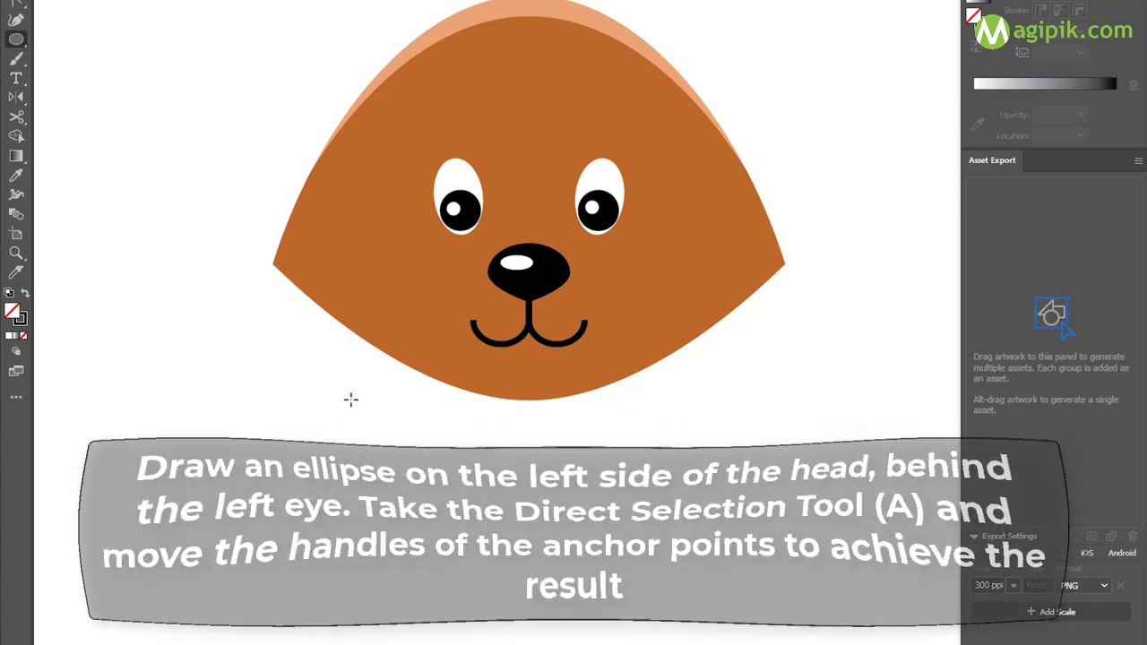
mouse_move(233, 150)
mouse_down()
mouse_move(488, 296)
mouse_move(571, 220)
mouse_up()
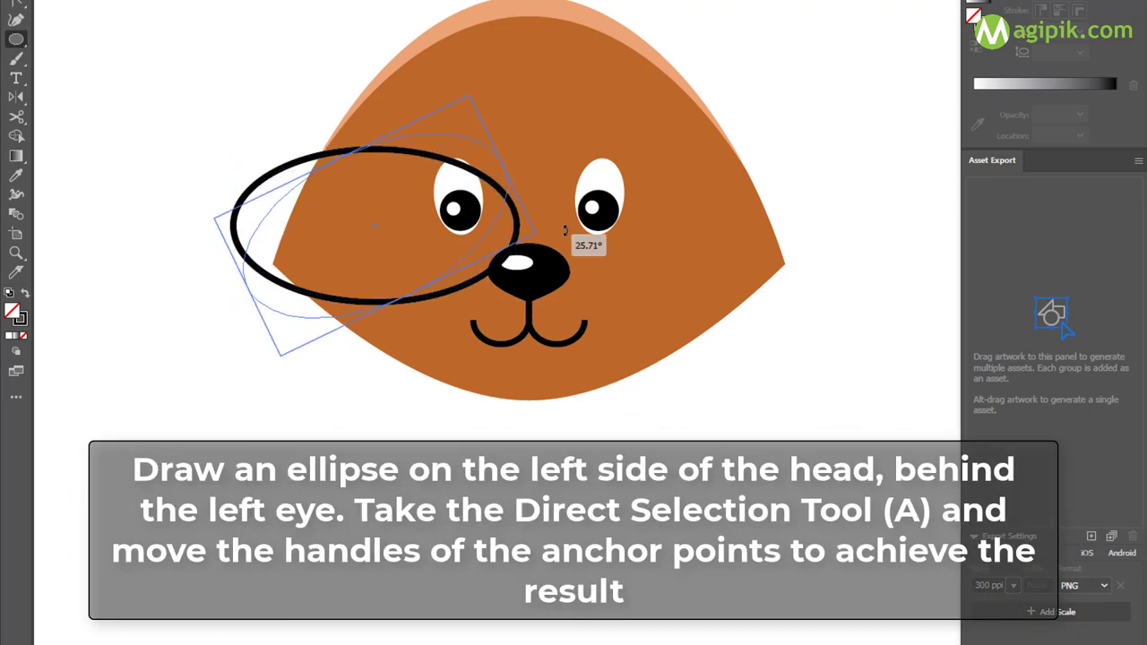
key(a)
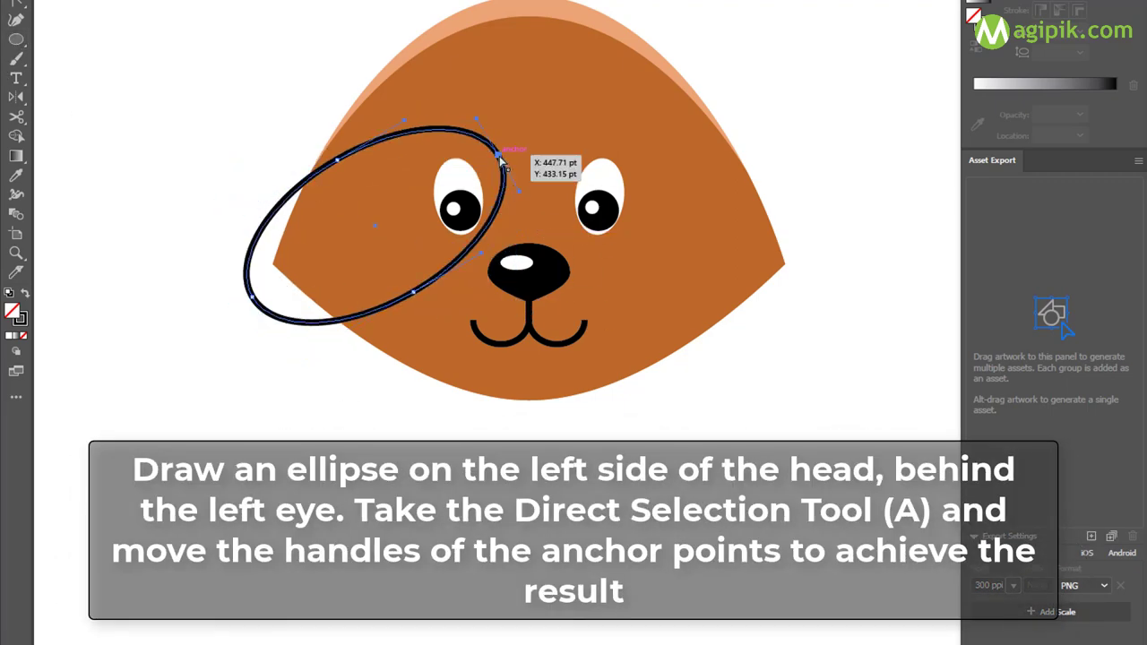
drag(520, 196, 529, 175)
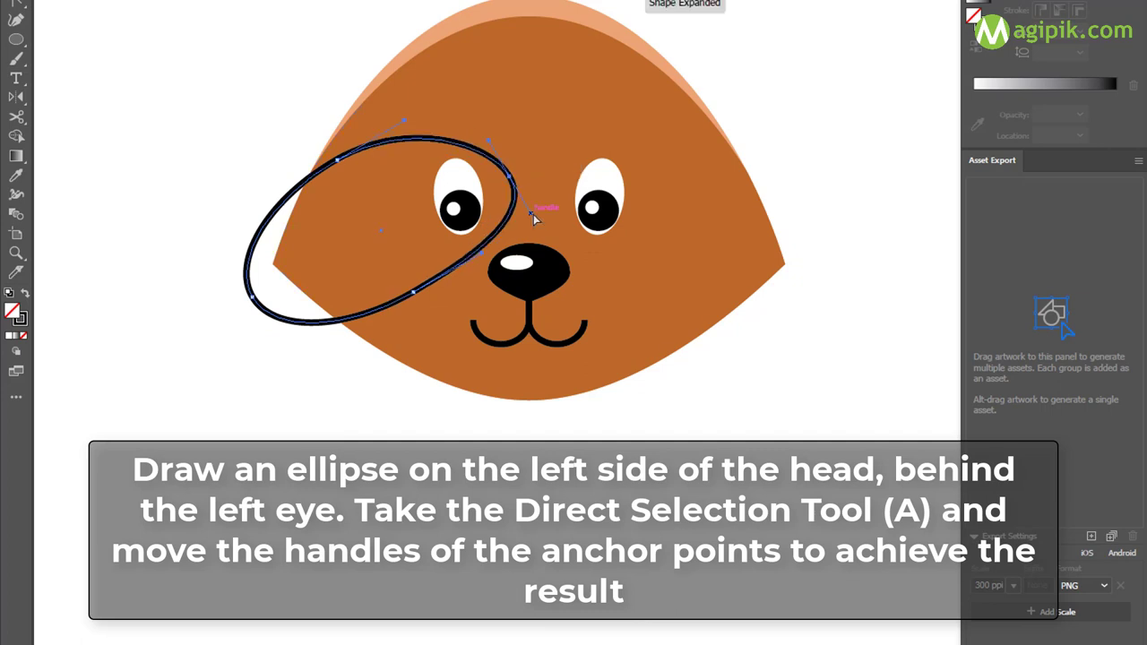
drag(517, 227, 500, 185)
click(504, 189)
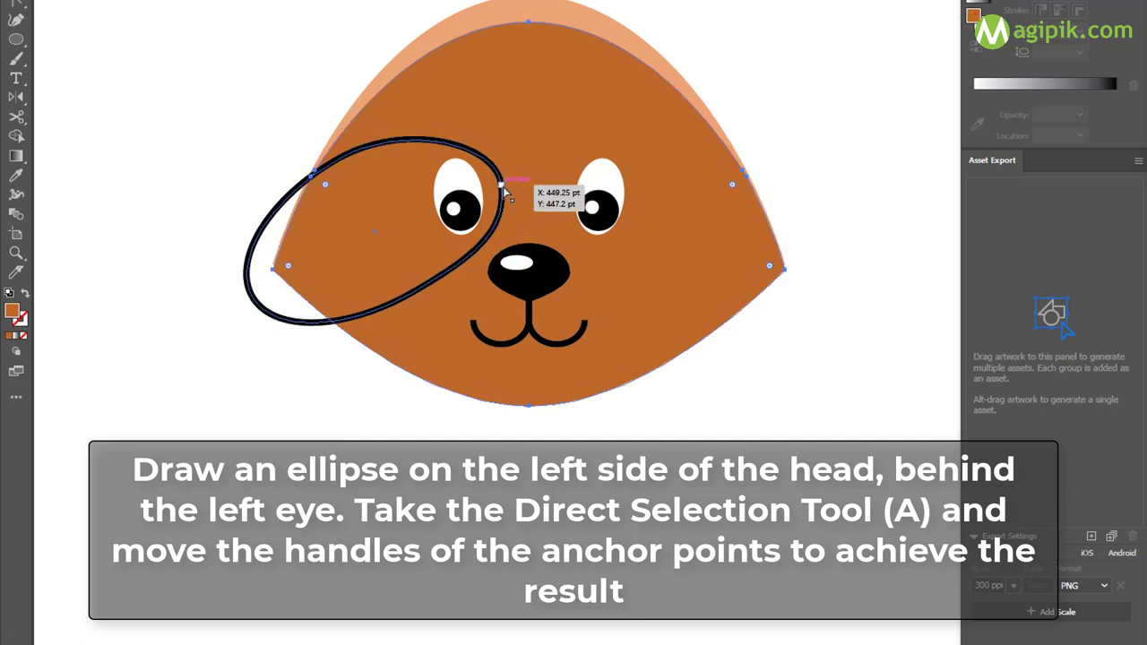
click(502, 187)
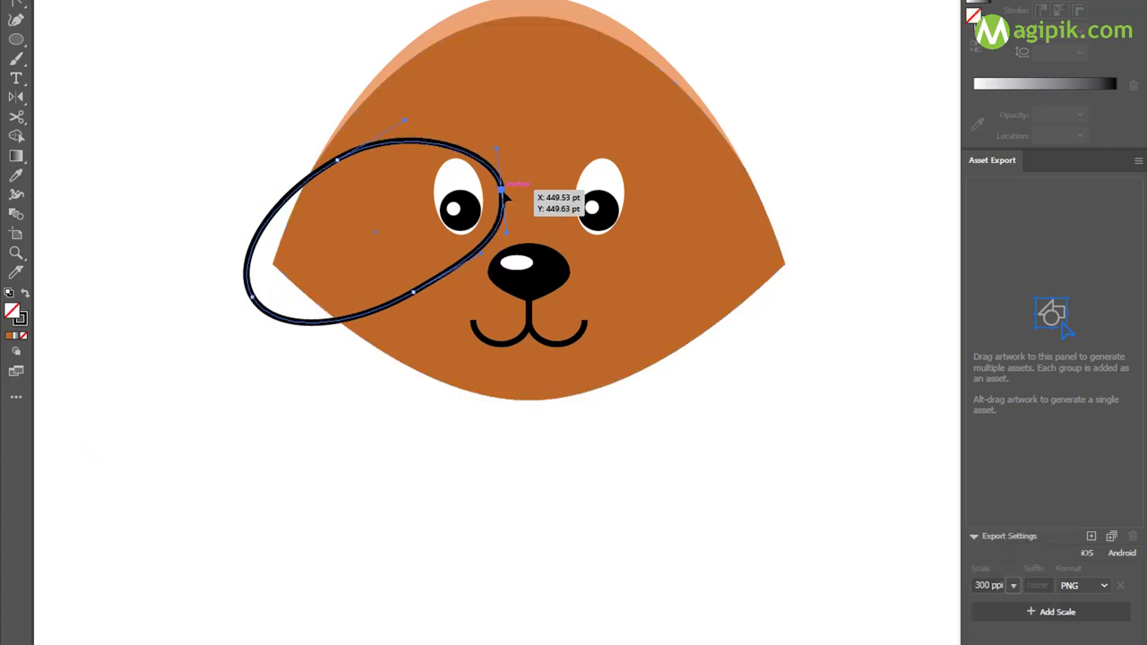
Give the patch a solid orange fill of #ea9c36 with no outline.
click(25, 294)
double_click(13, 311)
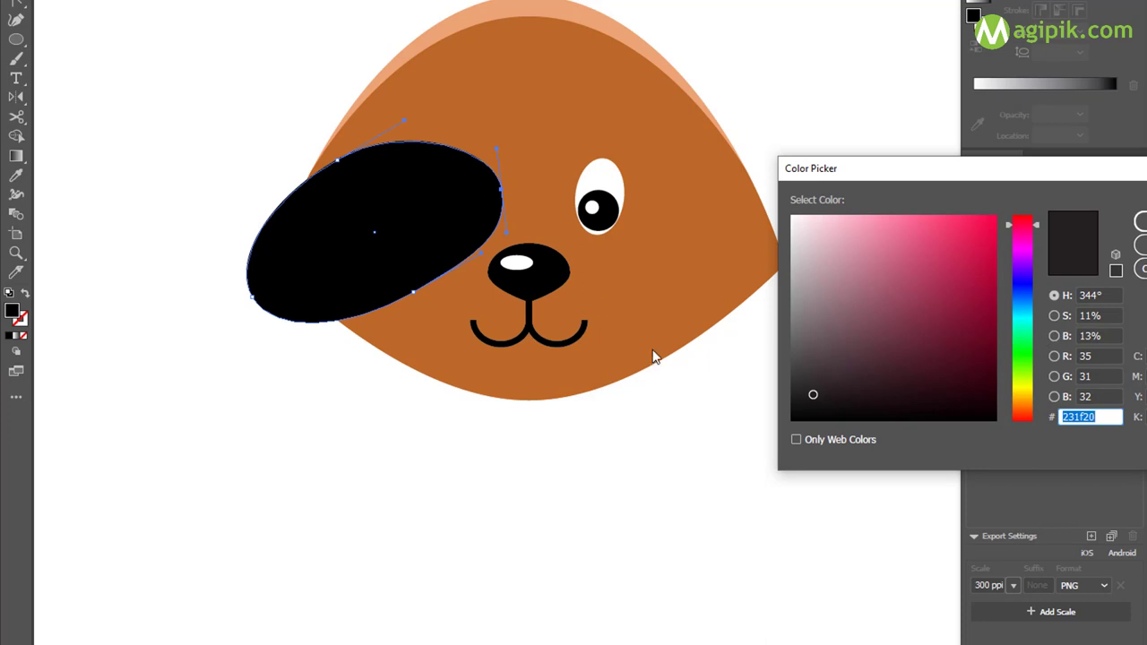
click(1044, 236)
drag(1039, 222, 1038, 401)
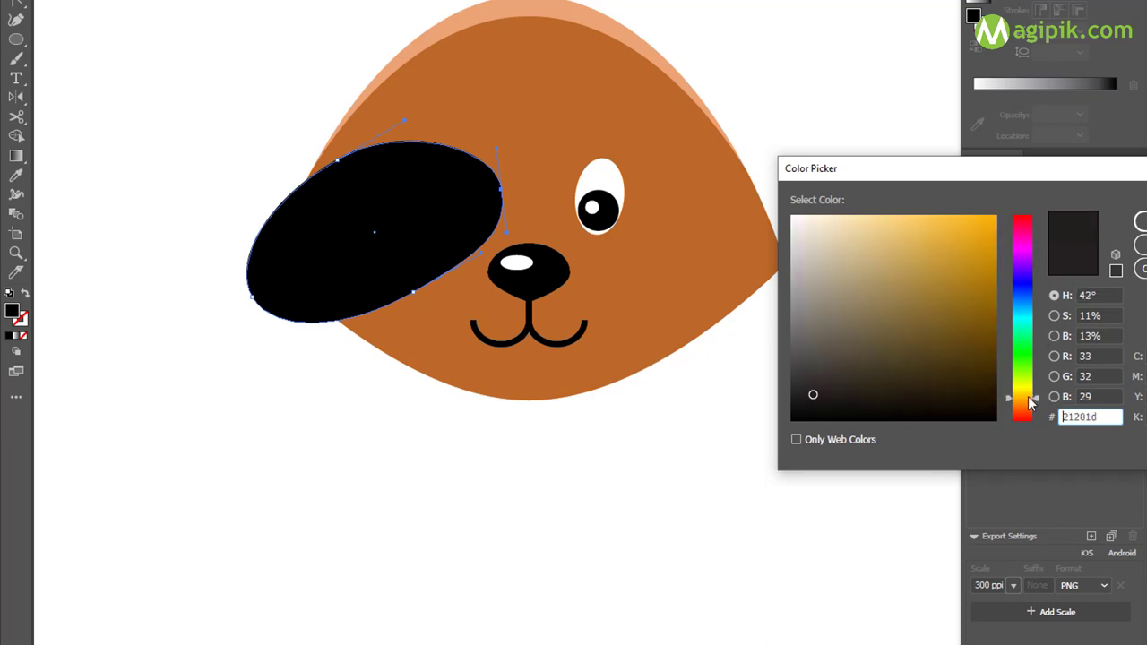
drag(938, 256, 953, 239)
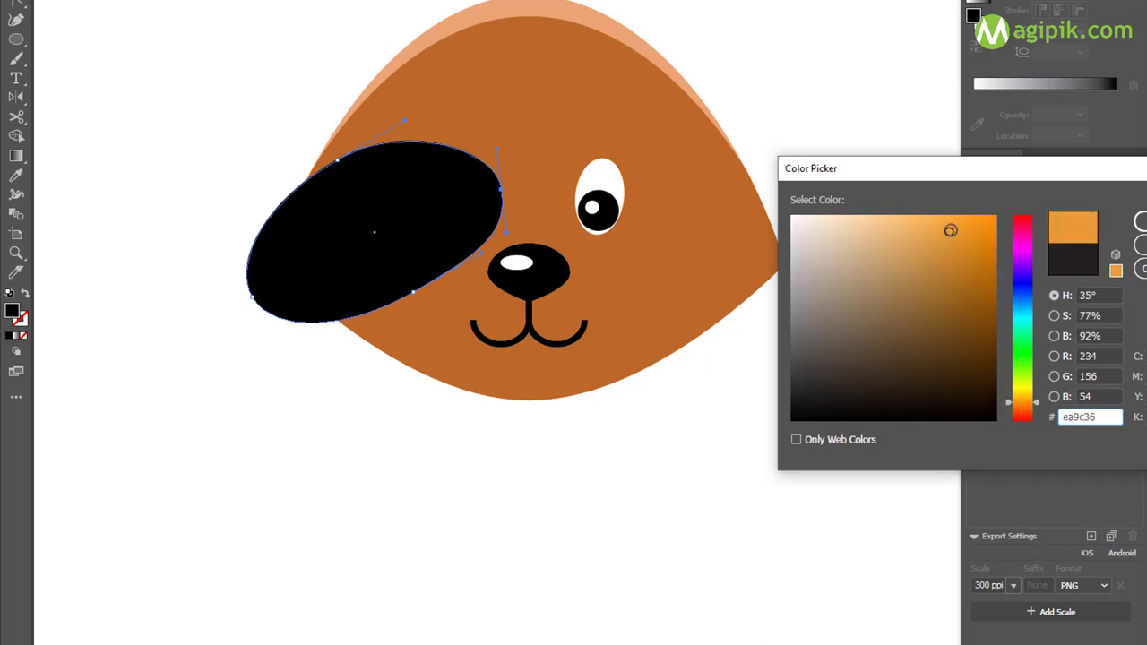
key(Return)
Send the patch behind the left eye and drag a mirrored copy to the right.
click(543, 9)
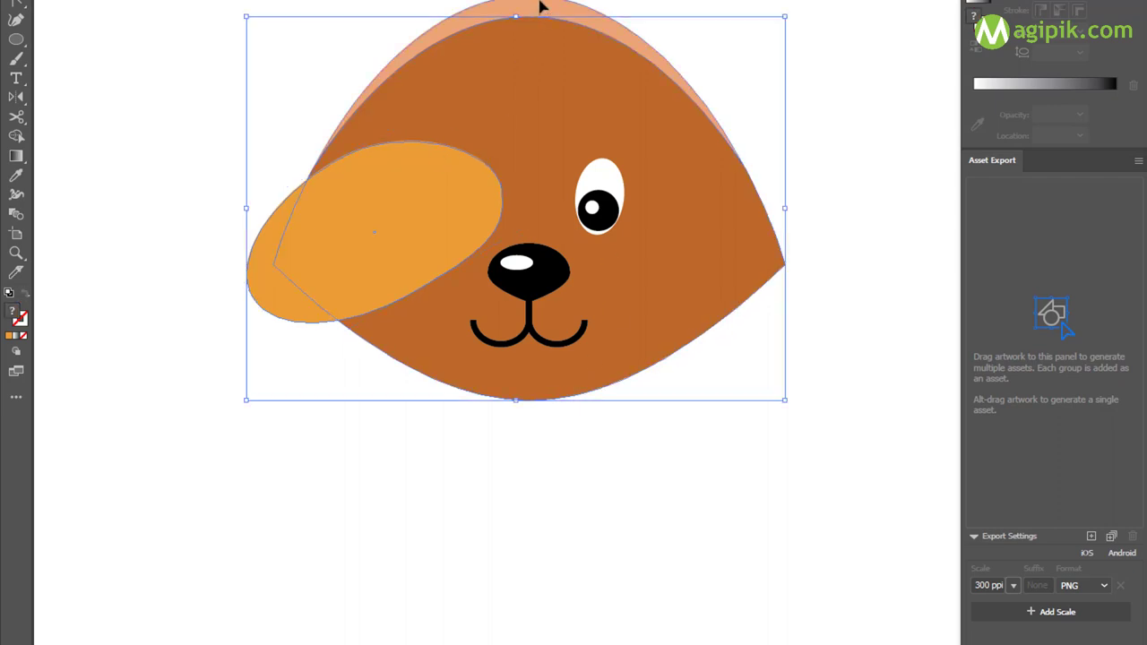
key(ctrl+shift+[)
click(494, 559)
drag(406, 257, 751, 248)
key(o)
key(Return)
key(Return)
Position the mirrored patch over the right eye.
key(v)
mouse_move(796, 289)
mouse_down()
mouse_move(776, 255)
mouse_move(740, 277)
mouse_up()
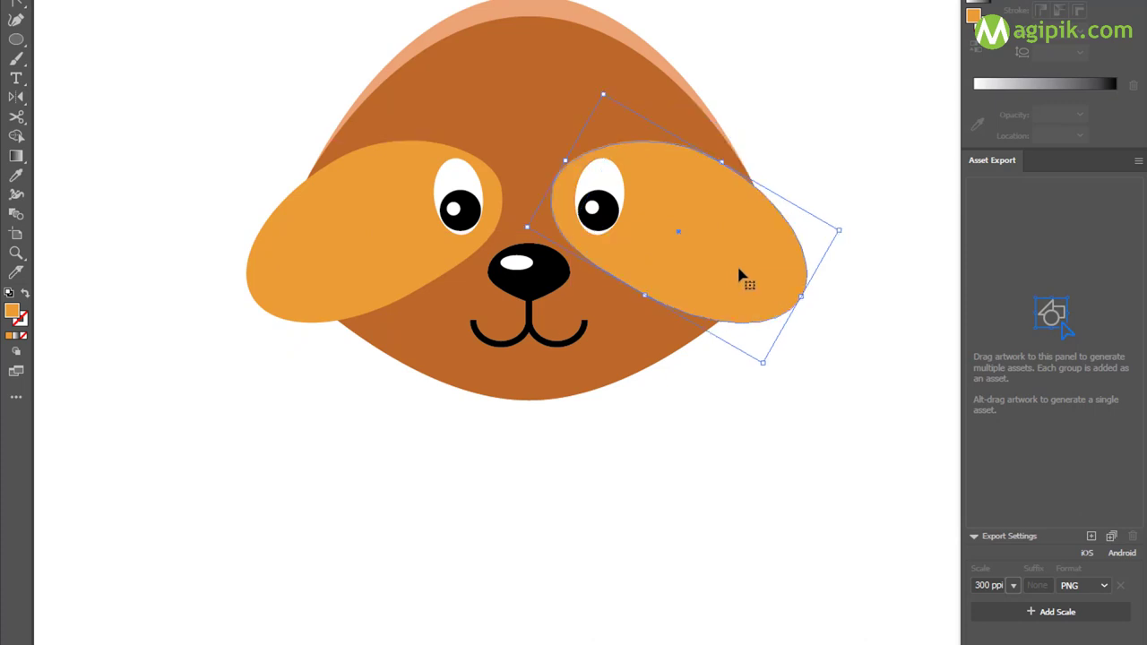
shift+click(420, 355)
click(685, 276)
drag(685, 276, 691, 285)
Trim away both patches' parts outside the head with Shape Builder.
key(ctrl+a)
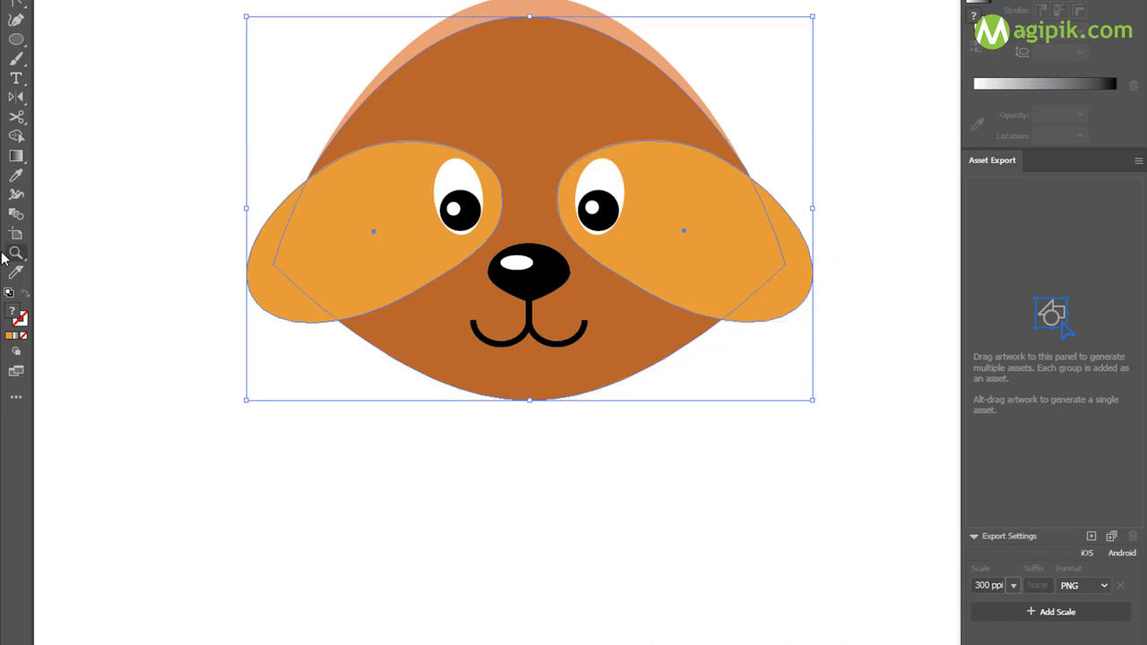
key(shift+m)
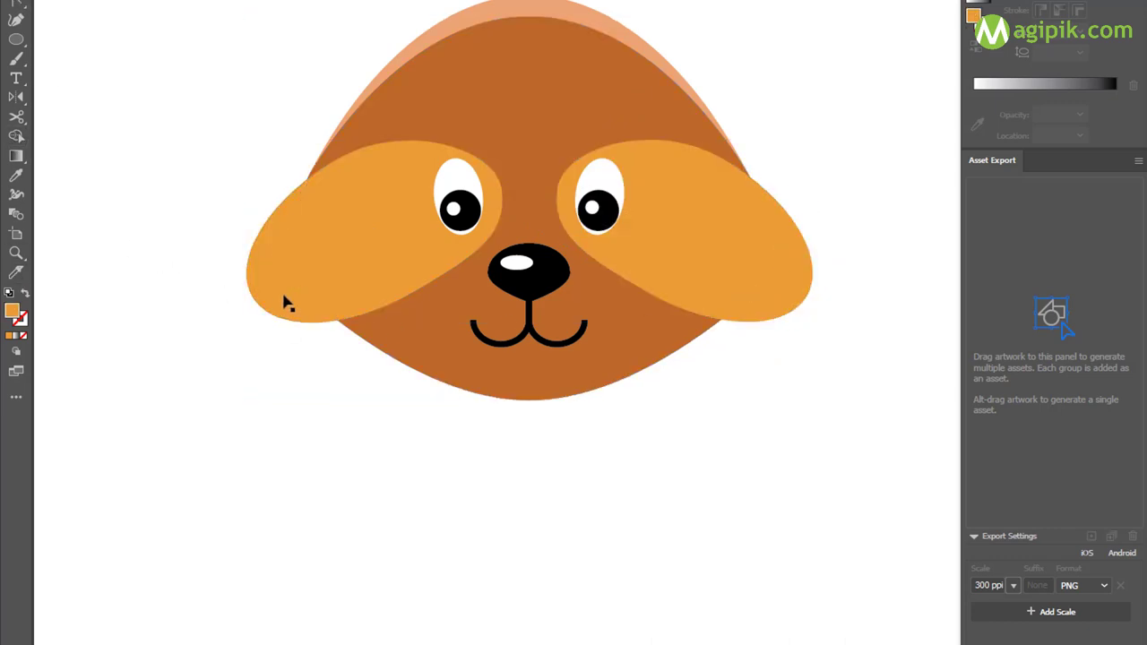
alt+click(279, 296)
alt+click(793, 298)
scroll(551, 419, up, 2)
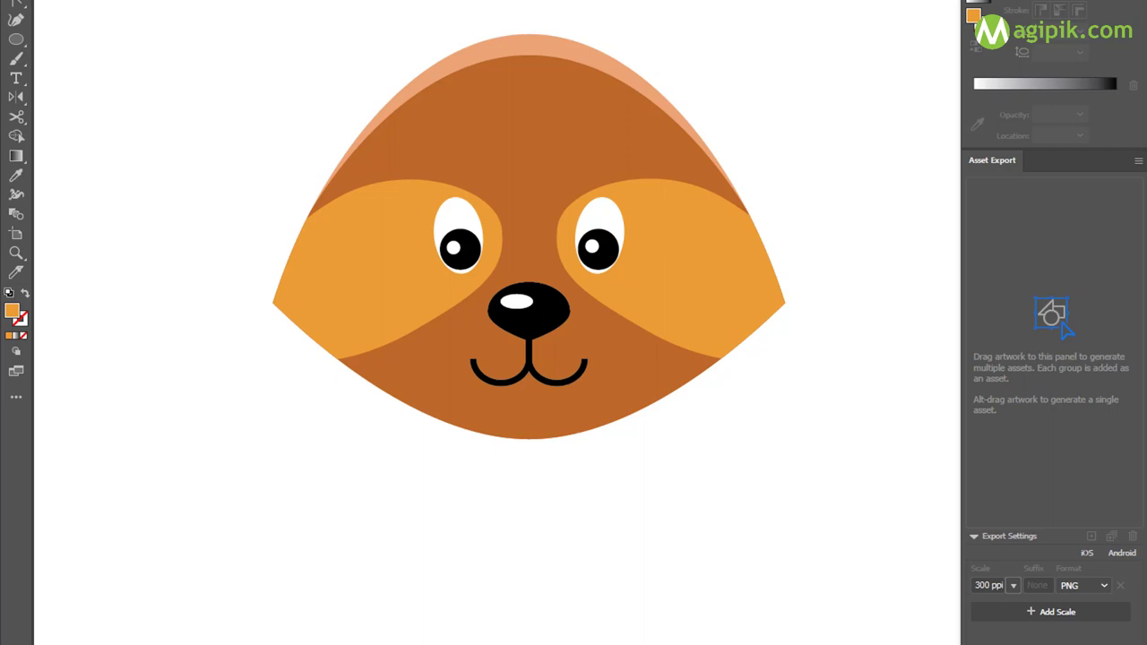
Draw an oval centred around the nose and mouth.
click(429, 396)
click(46, 153)
click(16, 38)
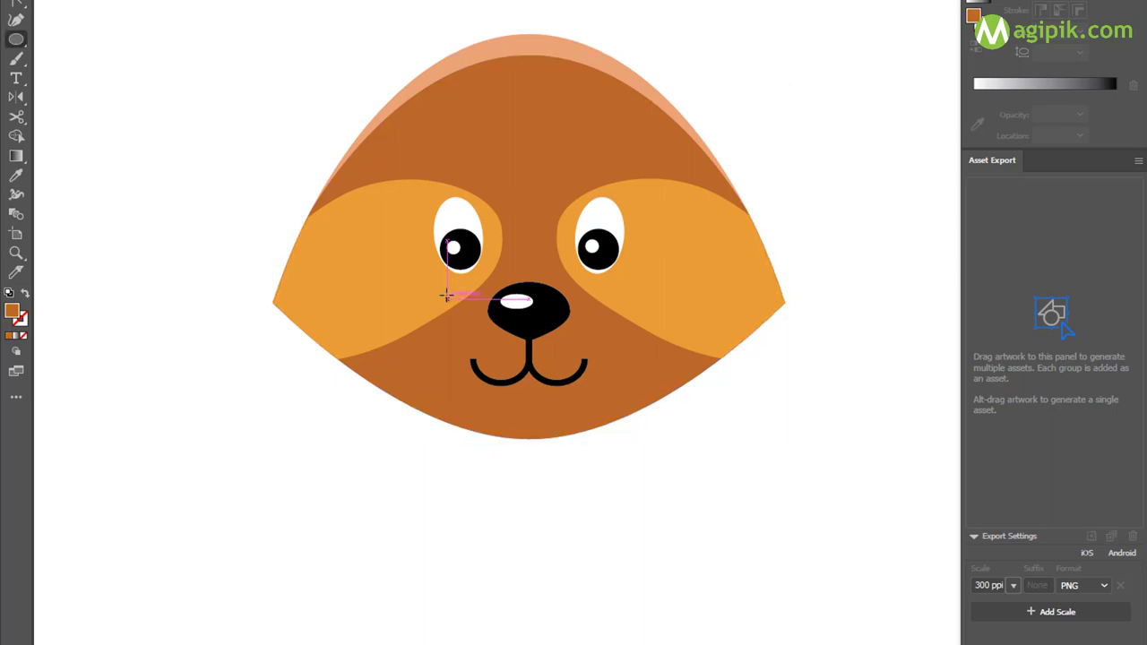
drag(505, 310, 625, 405)
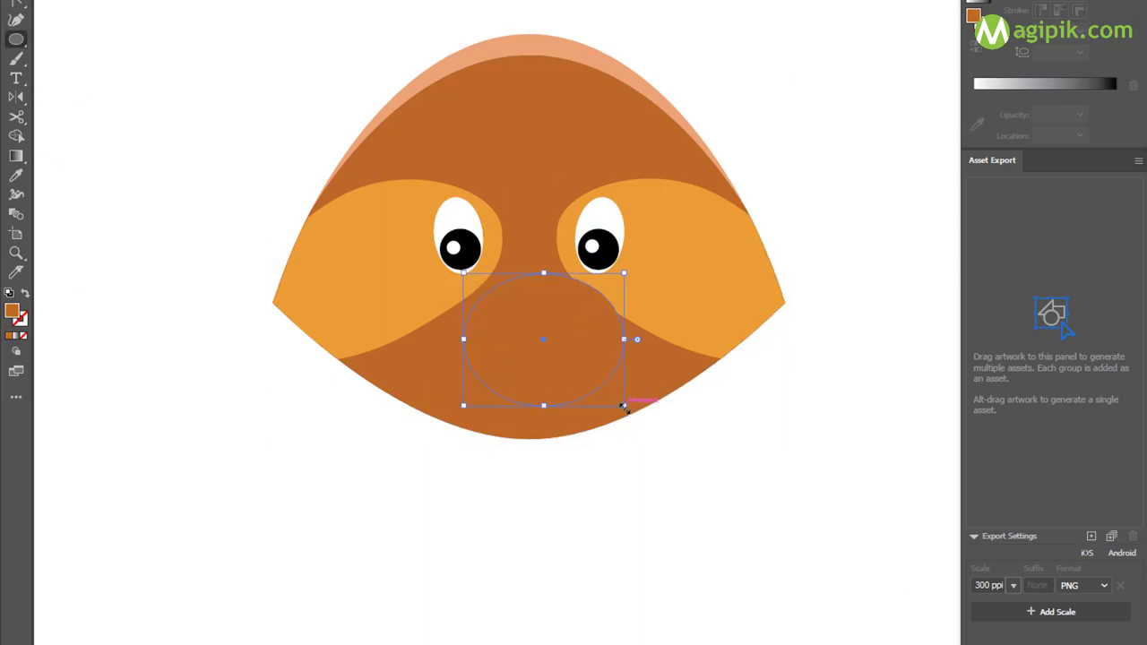
drag(542, 392, 528, 383)
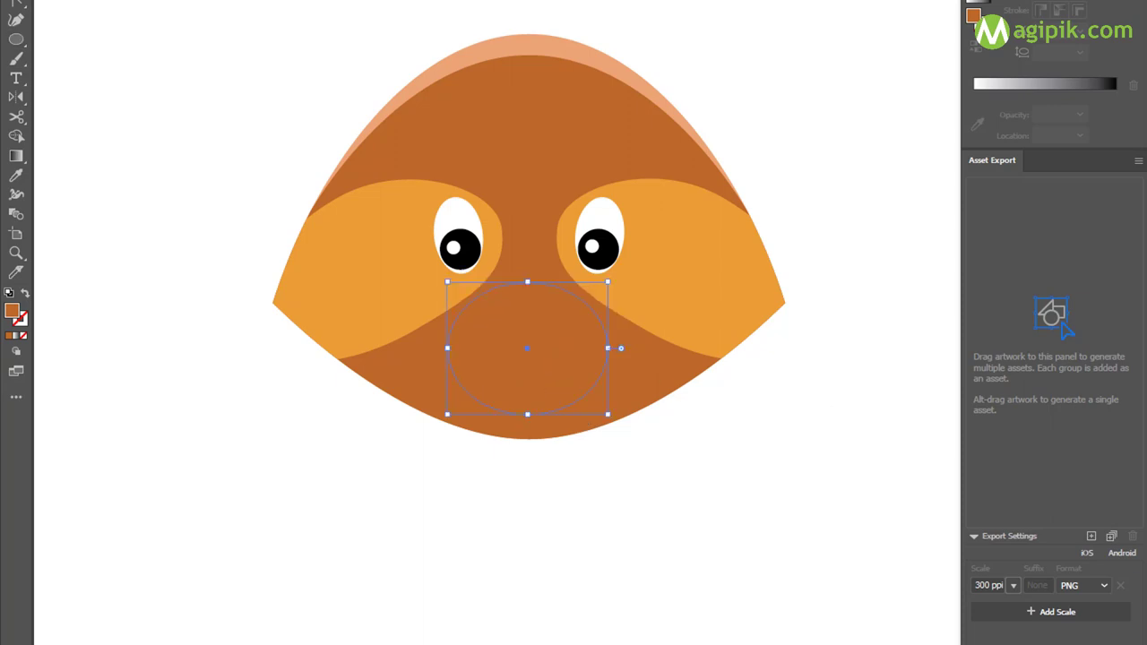
Fill the muzzle oval light peach #e8a77c and send it behind the nose and mouth.
double_click(13, 311)
click(886, 234)
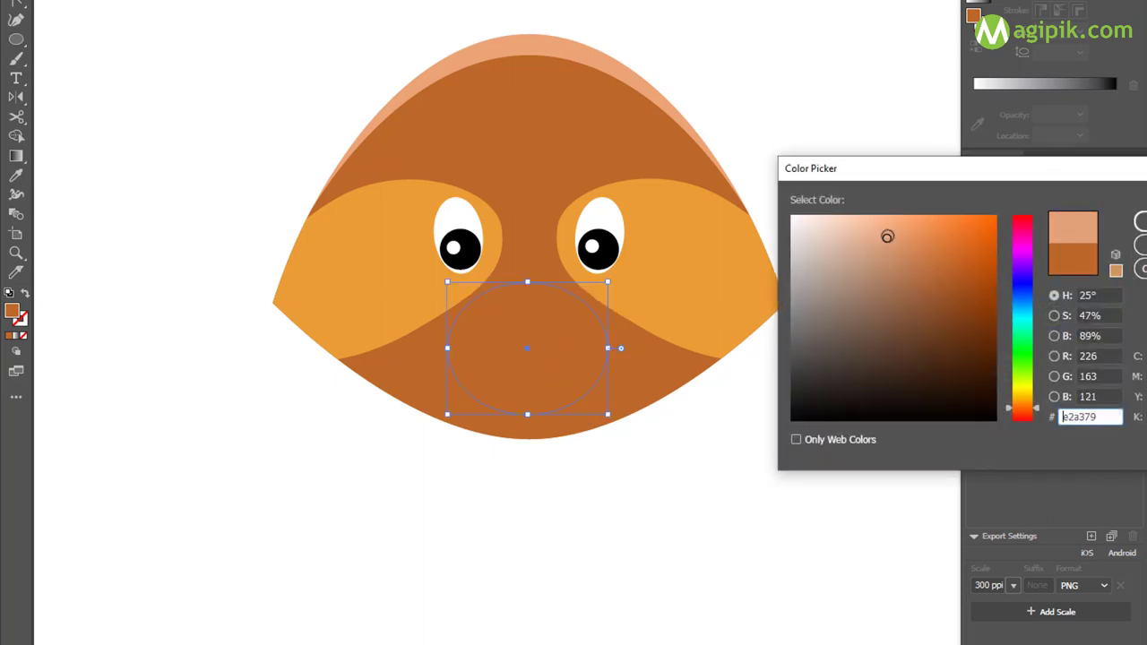
key(Return)
shift+click(652, 400)
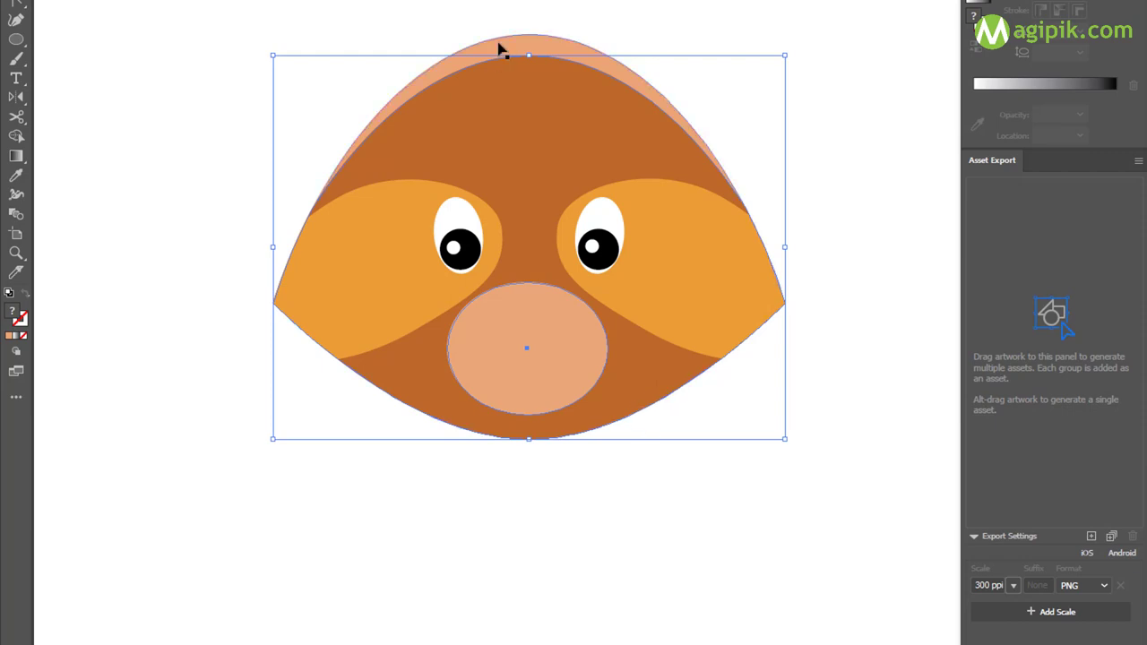
key(ctrl+bracketleft)
Draw a small white highlight ellipse on the nose.
click(569, 527)
key(l)
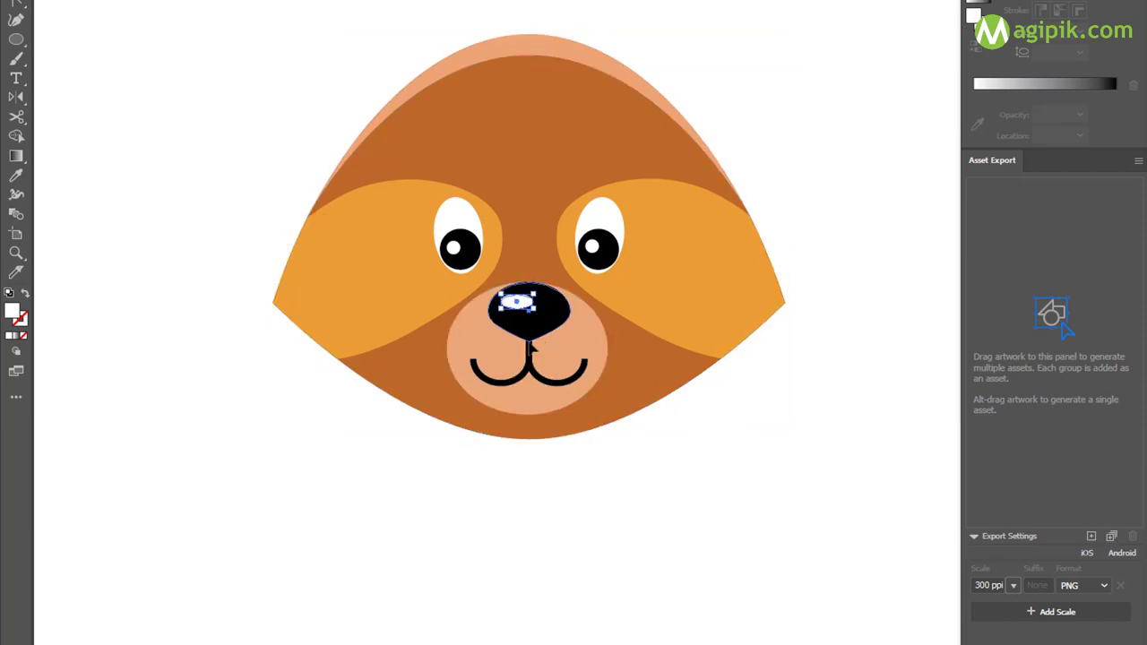
mouse_move(529, 315)
mouse_down()
mouse_move(567, 288)
mouse_move(535, 296)
mouse_up()
key(ctrl+shift+a)
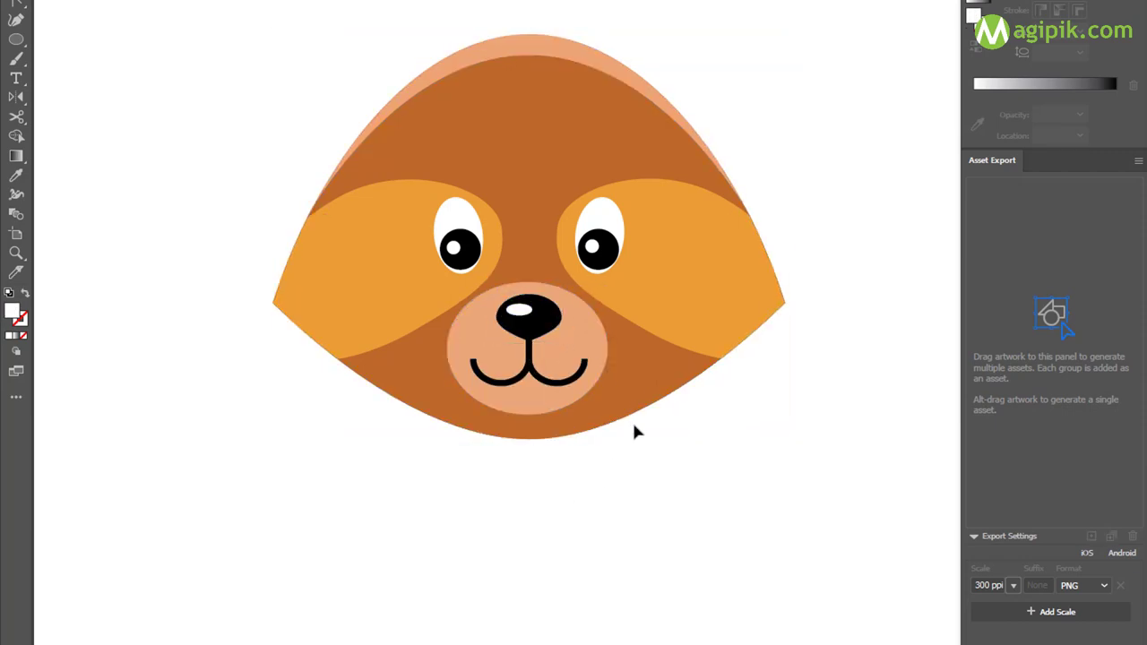
scroll(631, 419, down, 1)
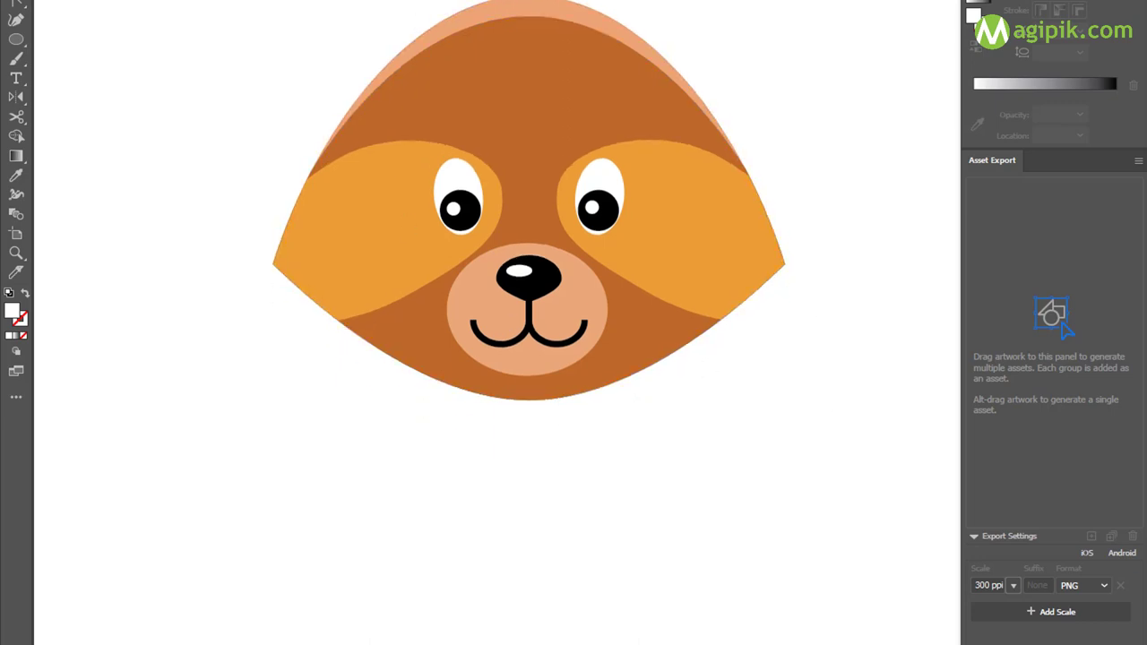
Widen the left eye patch and split off its overhang beyond the head with Shape Builder.
click(356, 278)
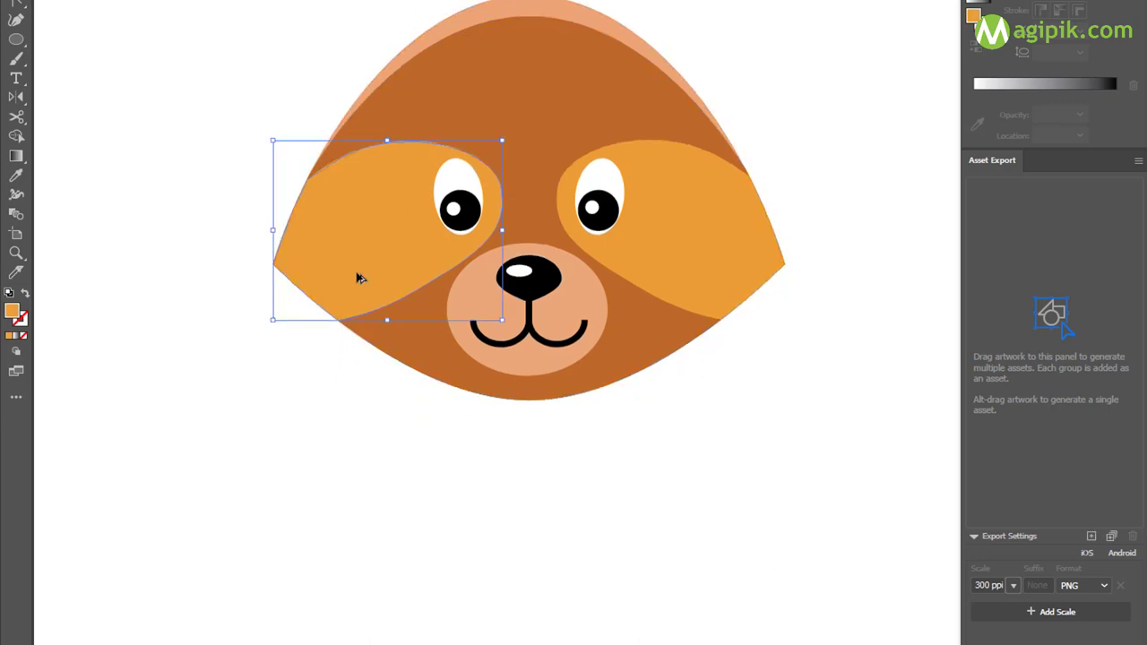
drag(274, 228, 257, 229)
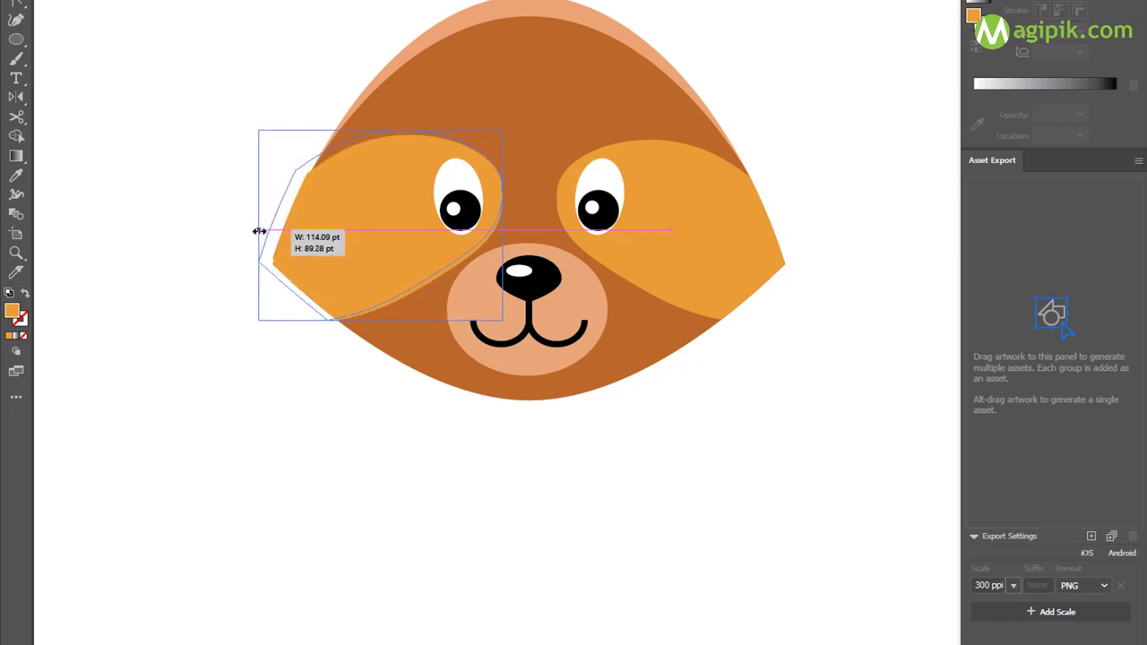
key(ctrl+shift+a)
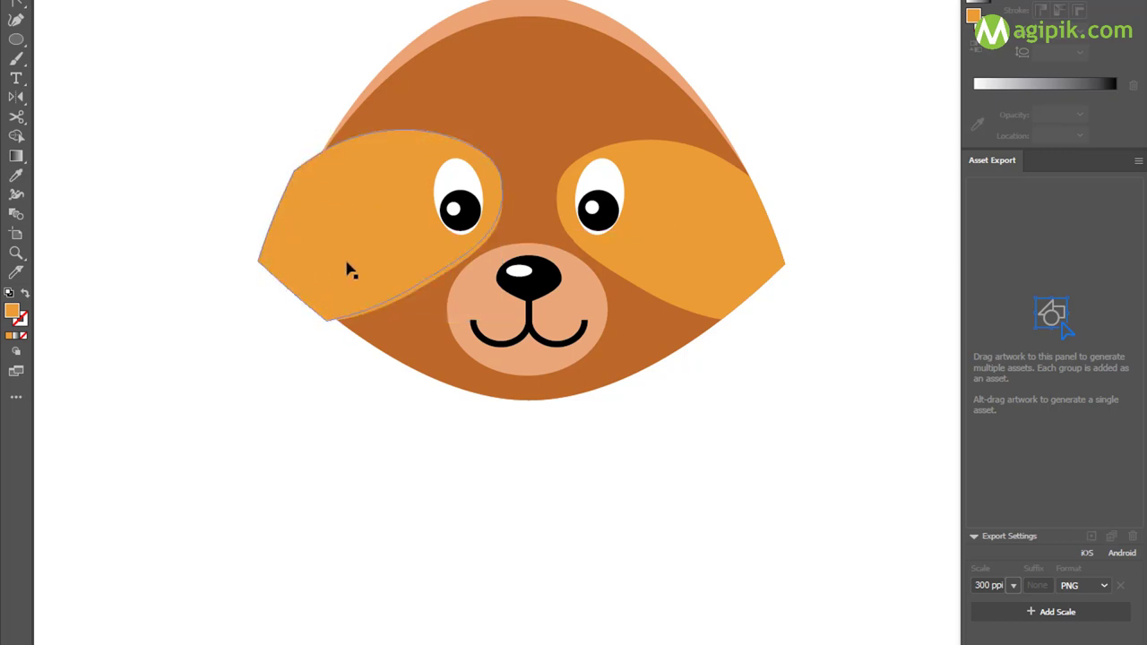
click(349, 270)
click(16, 136)
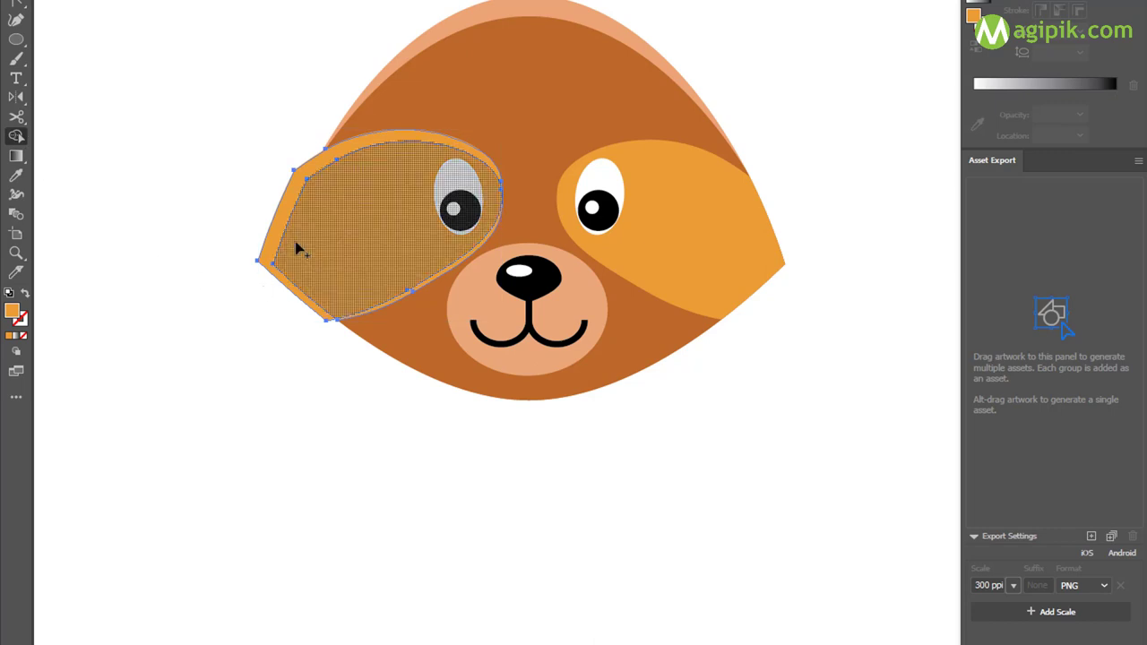
shift+click(564, 108)
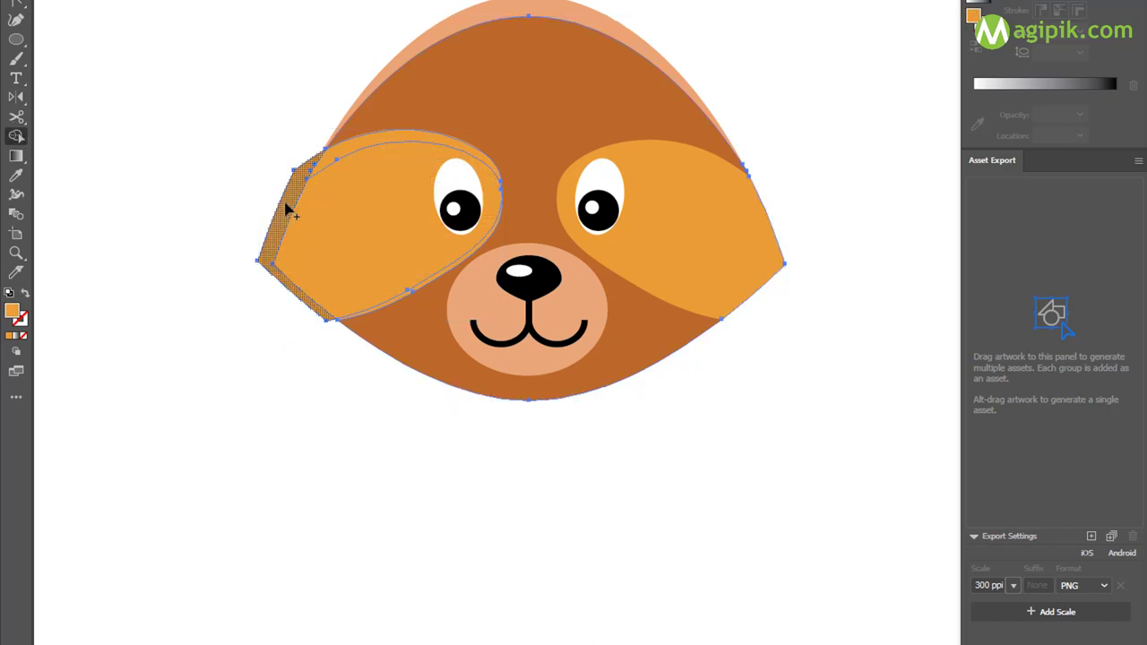
click(260, 215)
key(ctrl+shift+a)
alt+click(304, 179)
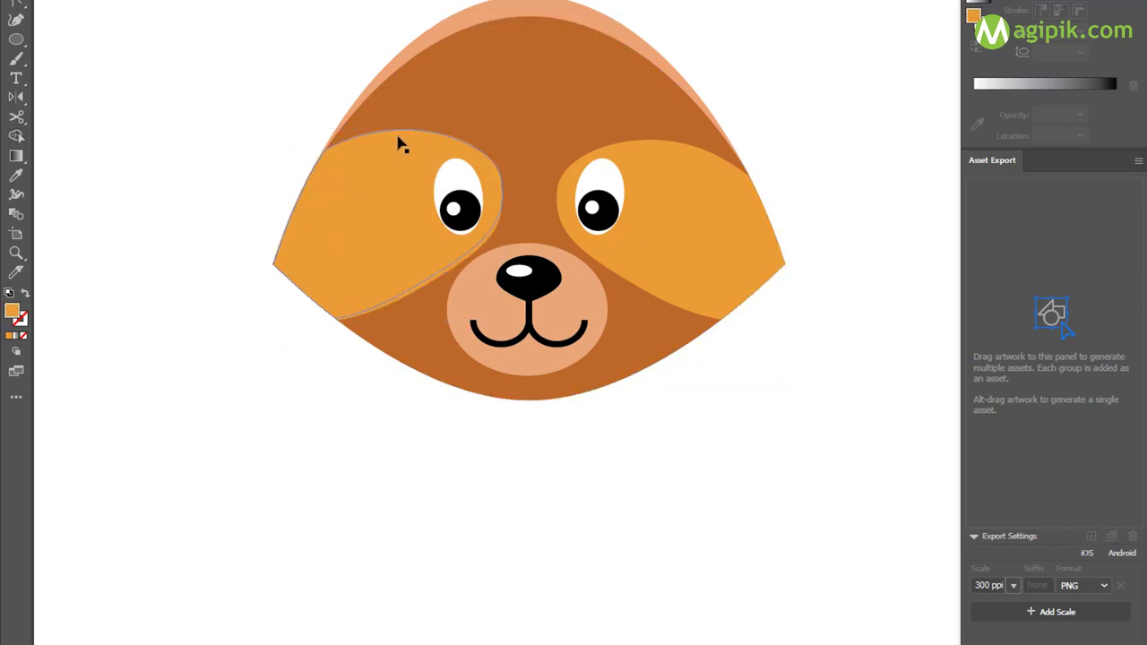
click(488, 183)
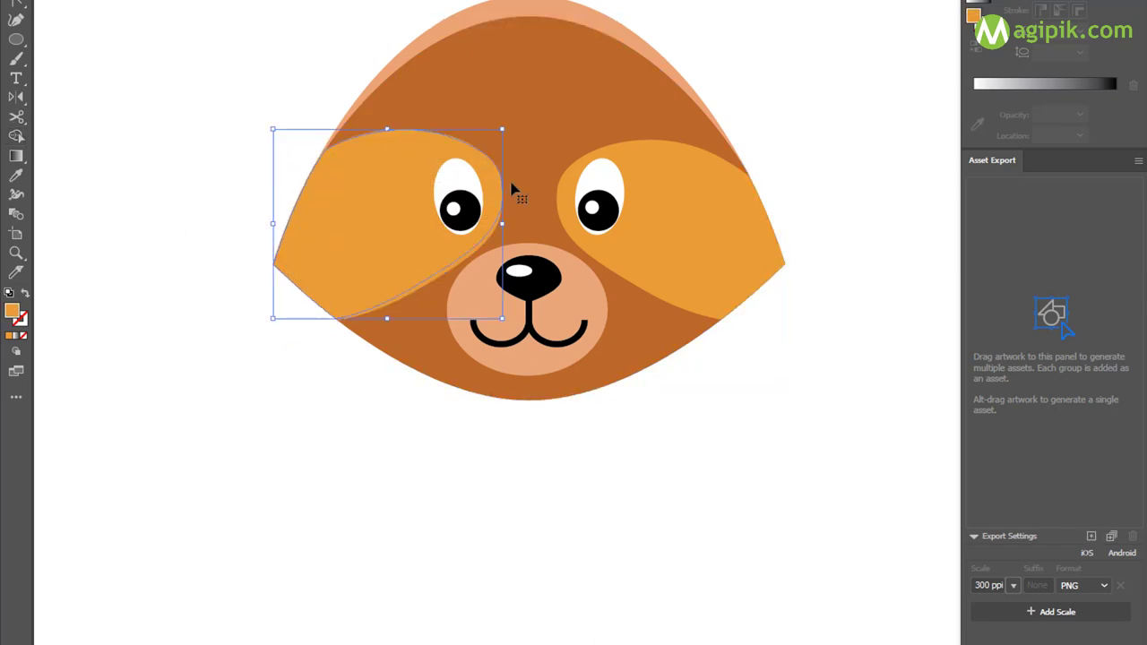
Try a lighter orange fill on the left eye patch, undo it, and select the right patch.
double_click(12, 311)
text(f4af5d)
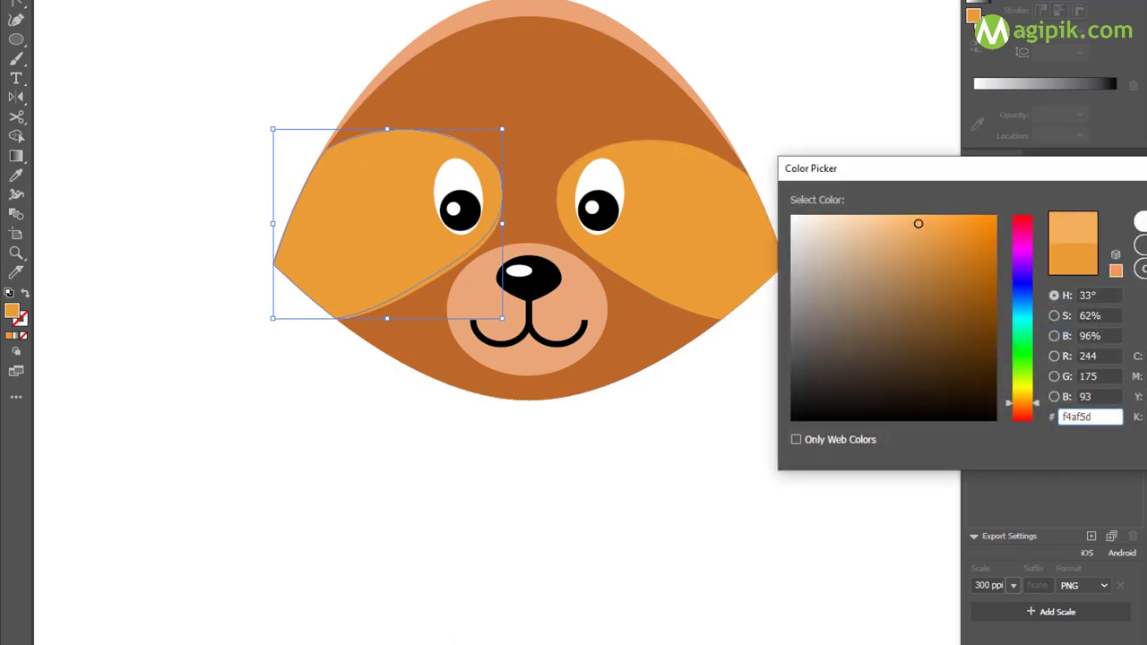
key(Return)
key(ctrl+z)
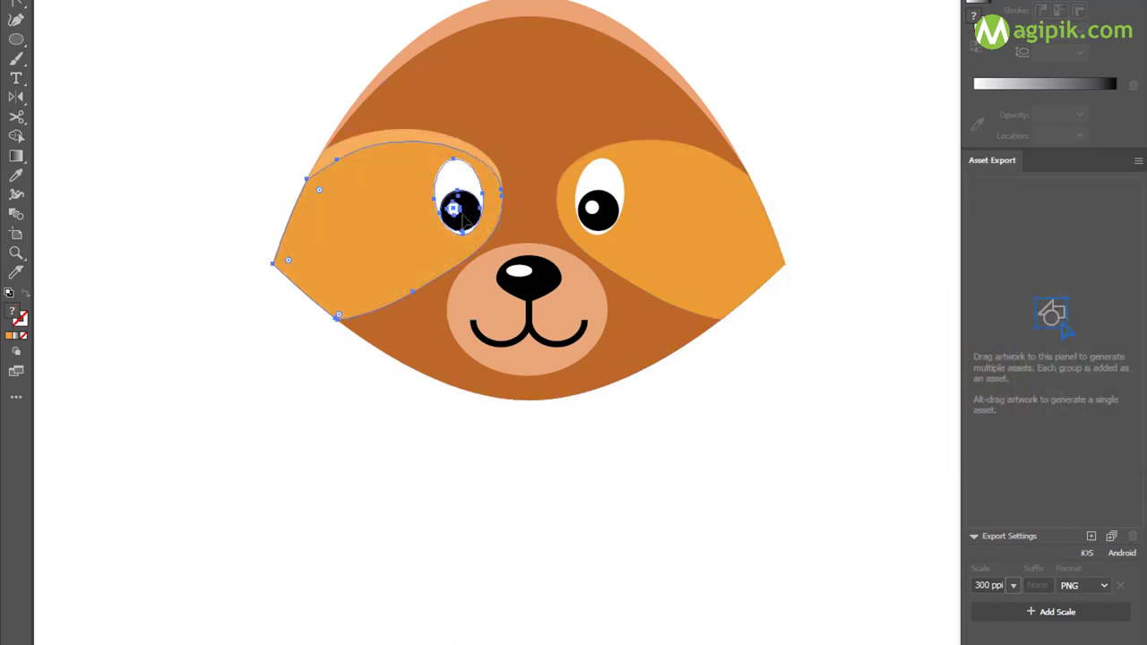
key(v)
click(553, 579)
click(694, 252)
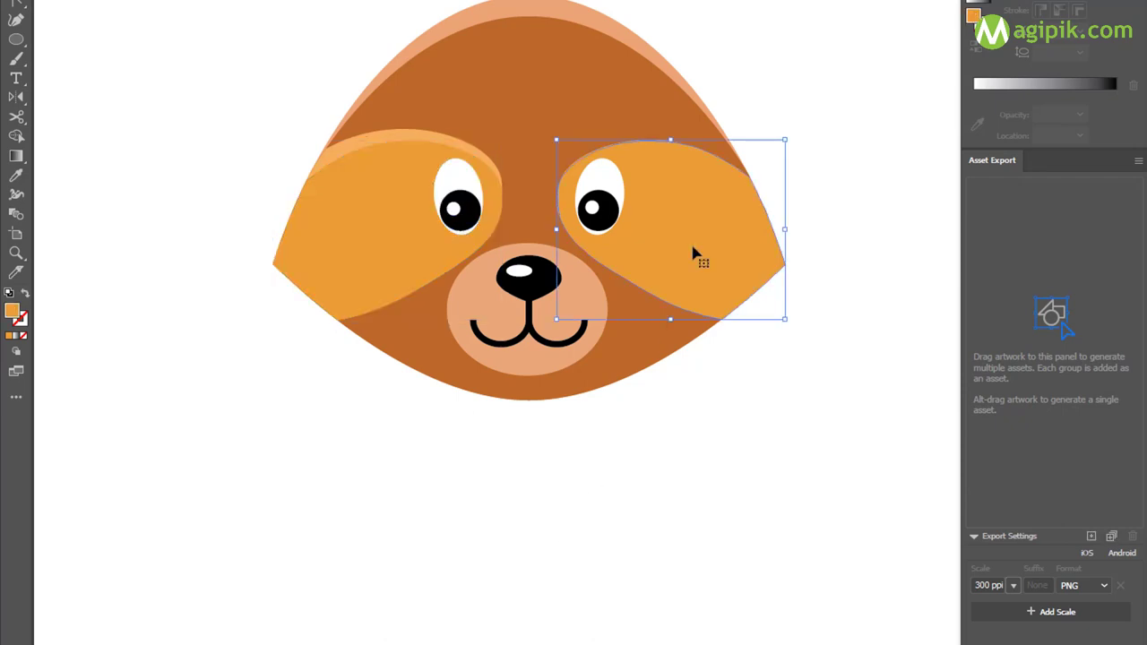
Nudge the right eye patch up and stretch it wider to the right.
drag(694, 252, 696, 247)
drag(786, 316, 826, 334)
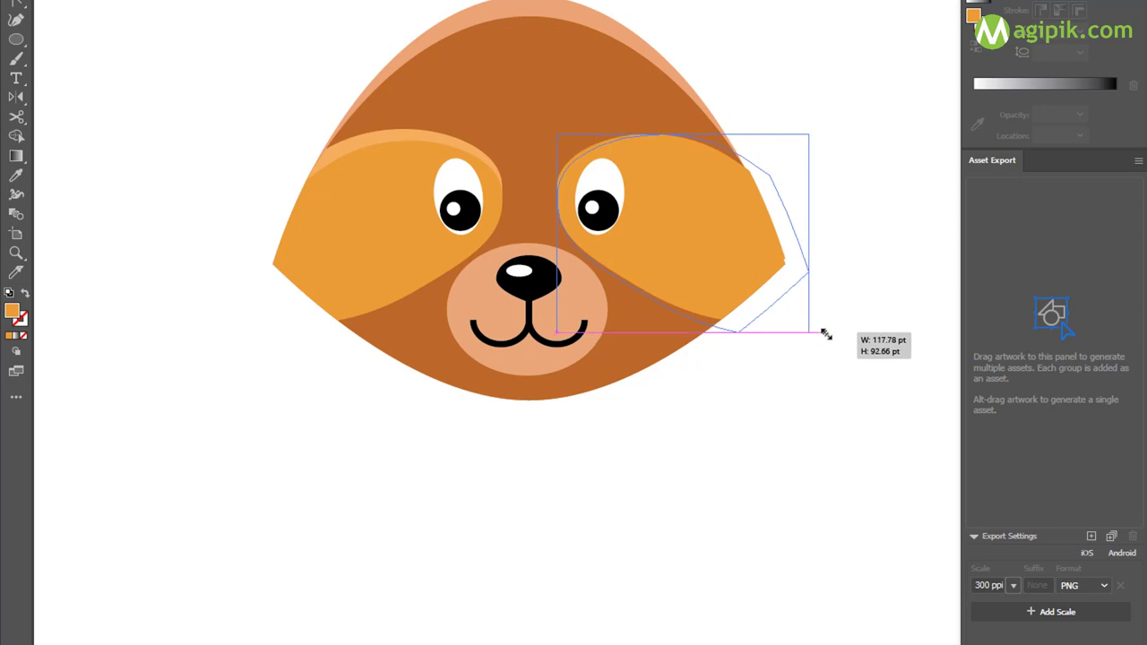
key(ctrl+z)
drag(792, 233, 800, 224)
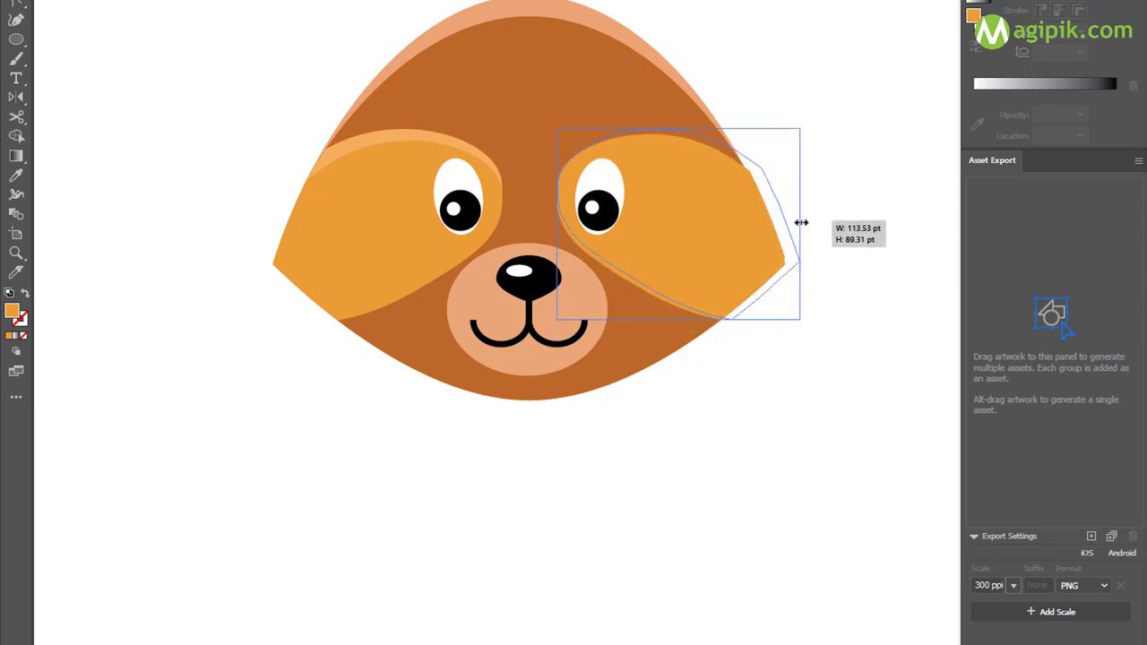
Trim the right eye patch to the head outline with the Shape Builder.
shift+click(594, 102)
key(shift+m)
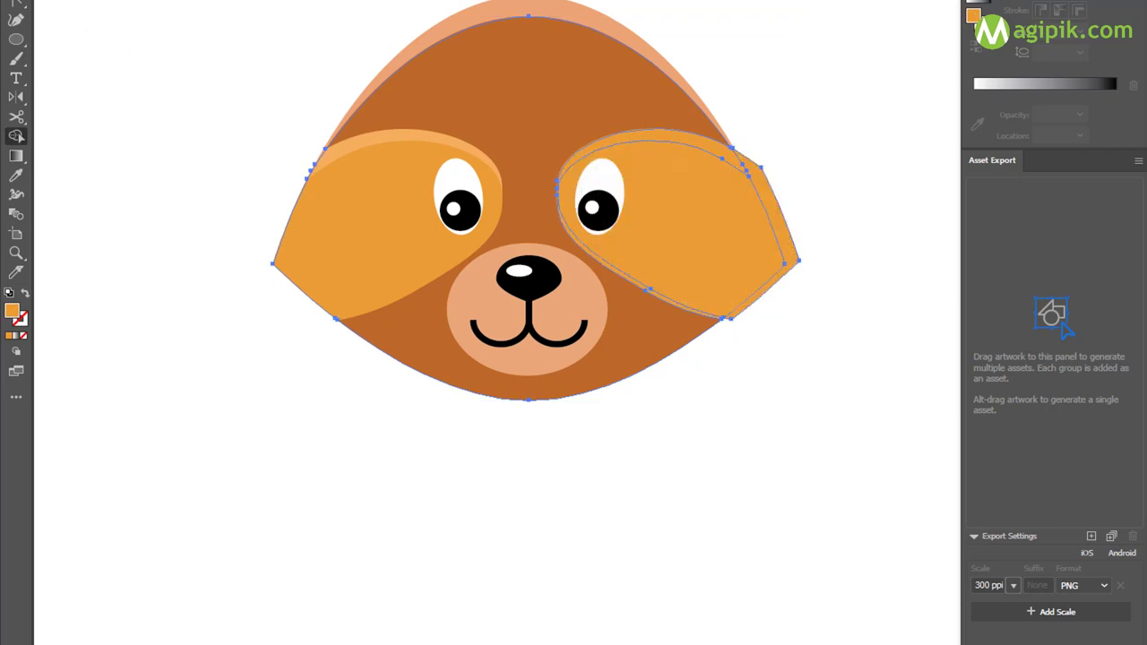
click(774, 208)
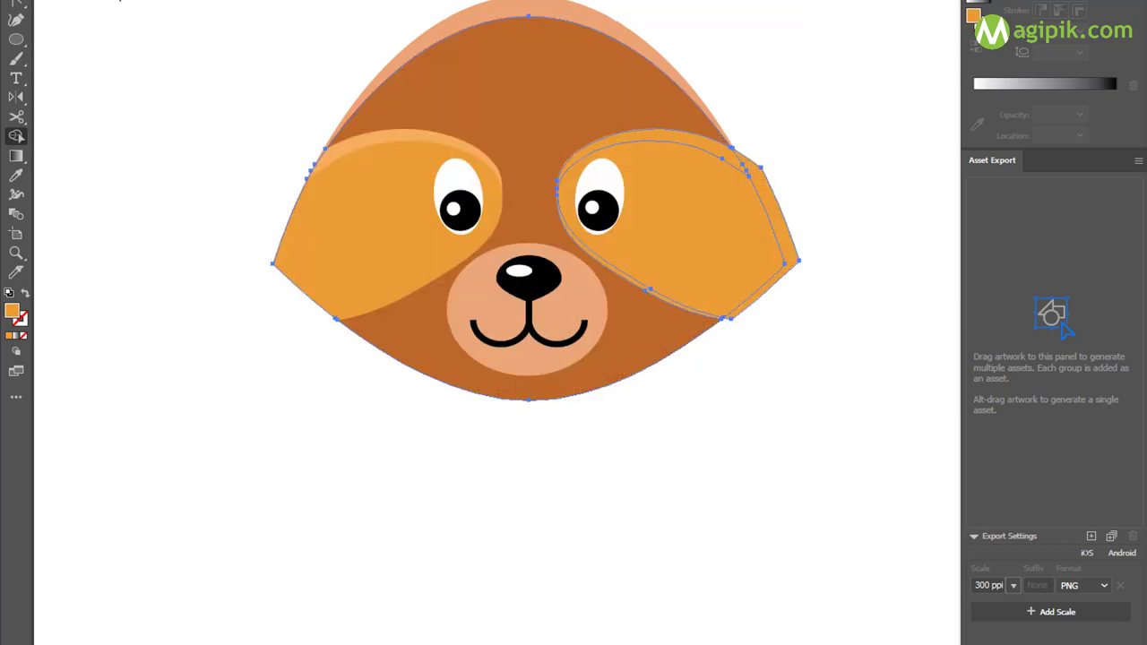
key(v)
click(774, 249)
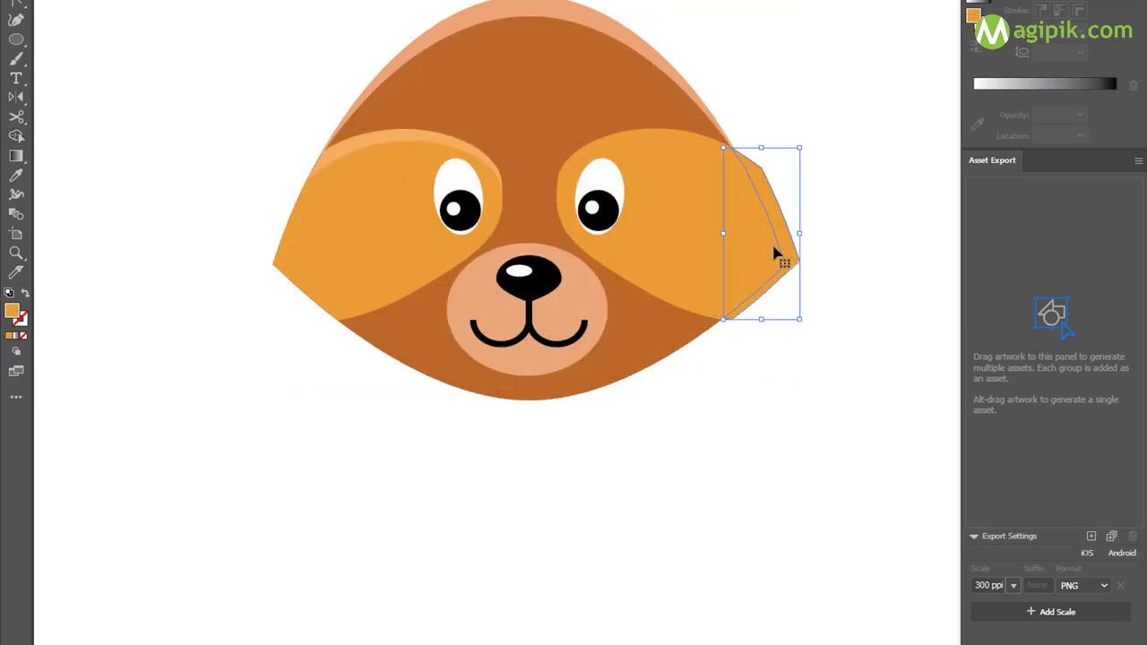
click(672, 137)
Give the right patch the lighter orange highlight sampled from the left, then deselect.
key(i)
click(394, 132)
key(b)
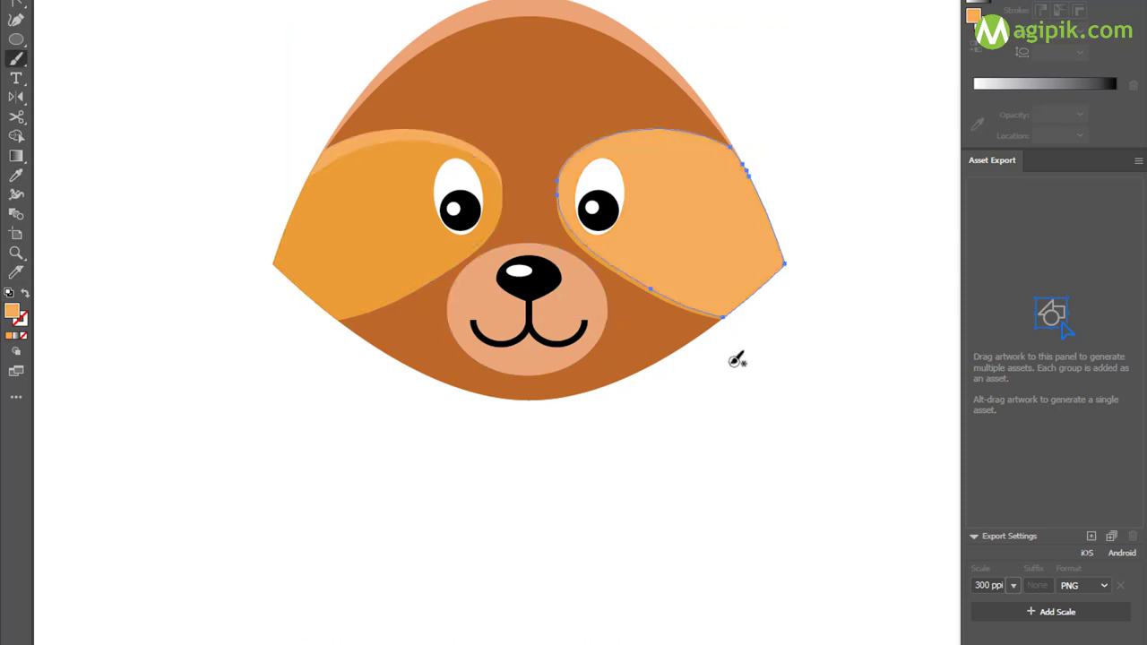
key(v)
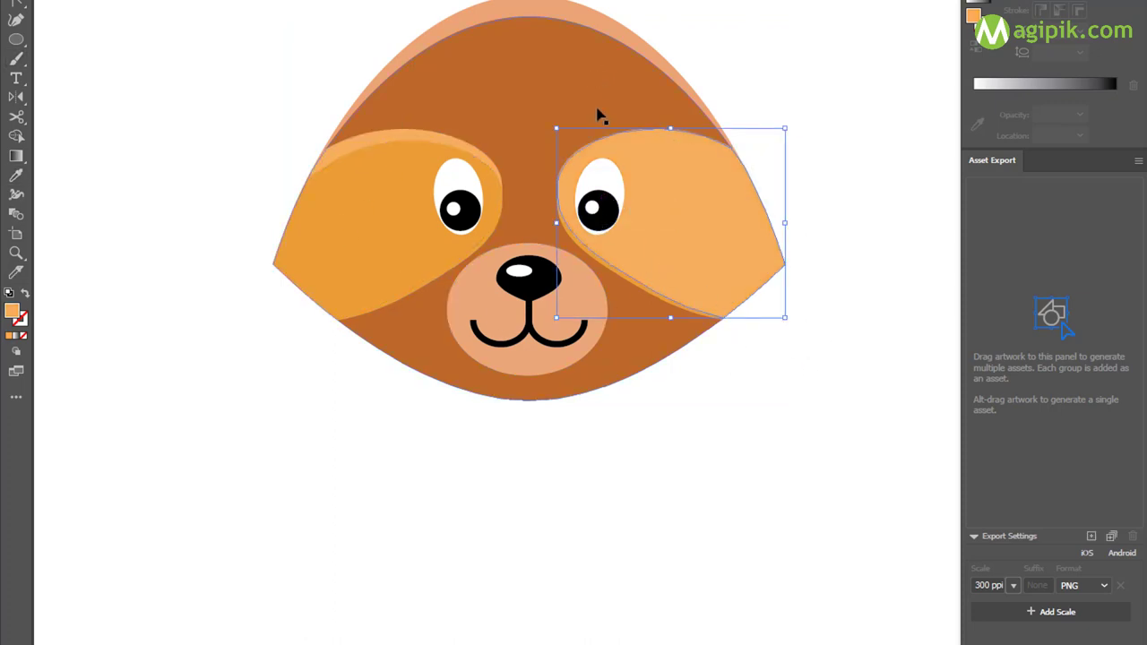
click(586, 41)
key(ctrl+z)
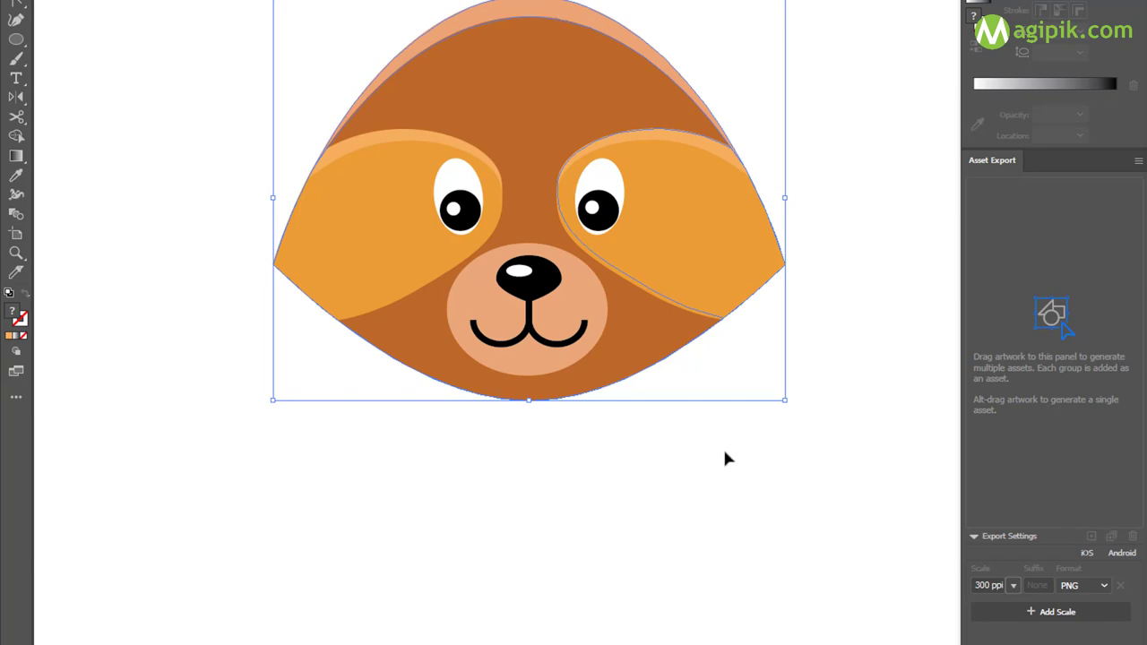
click(689, 448)
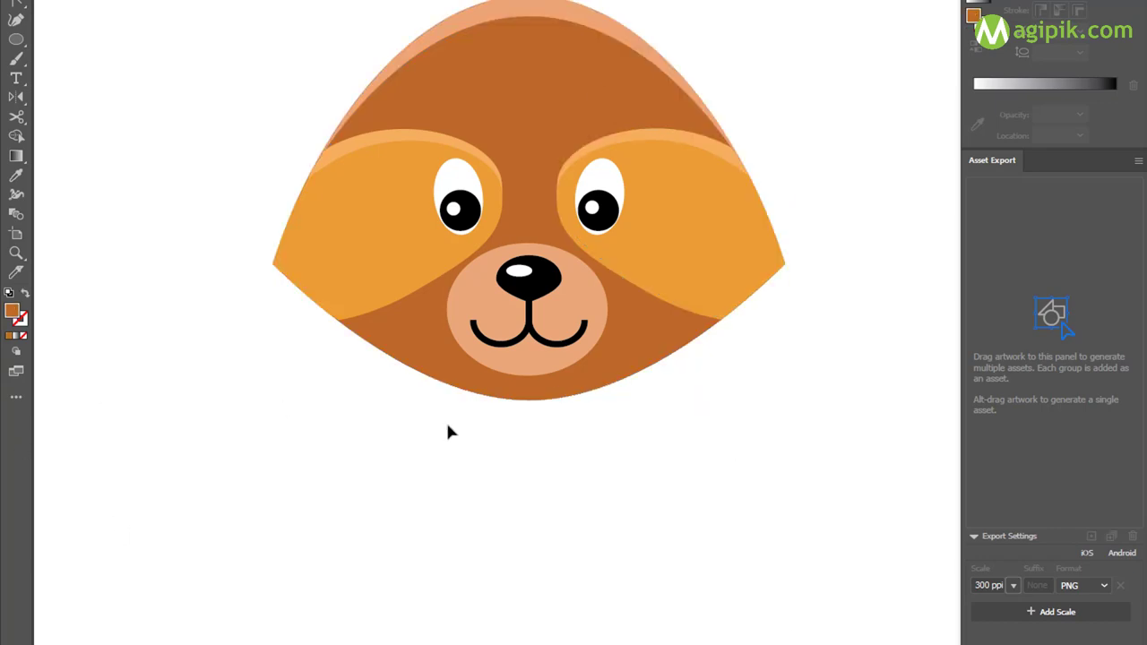
Draw a brown ellipse below the head and apply an Arc warp to it.
scroll(503, 377, down, 3)
key(l)
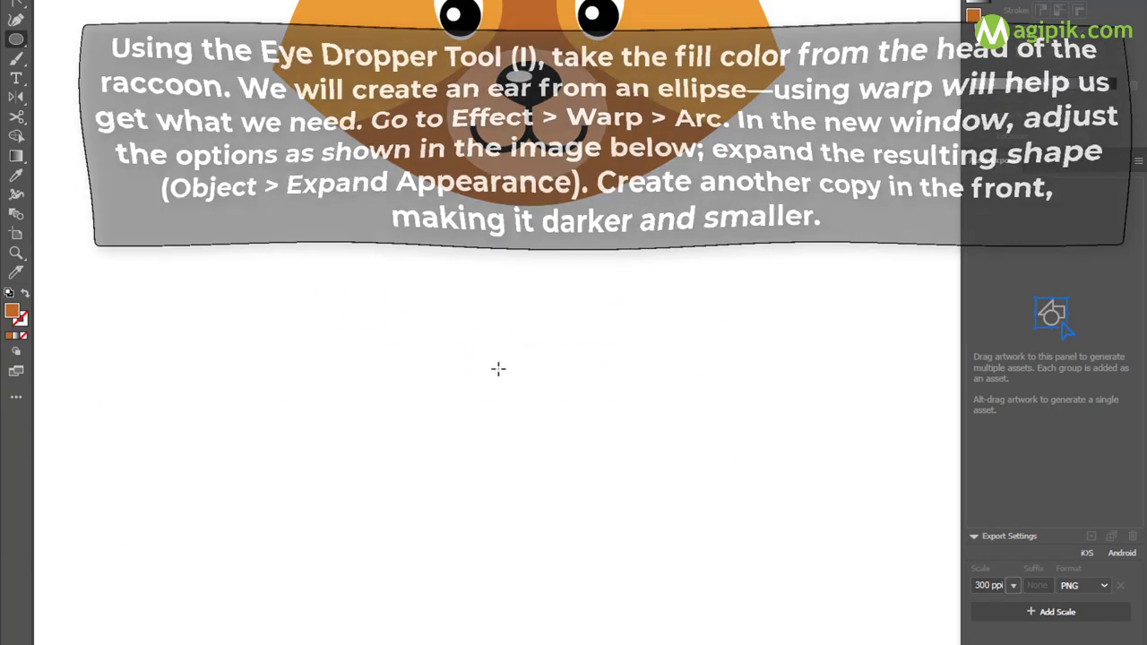
drag(482, 327, 597, 476)
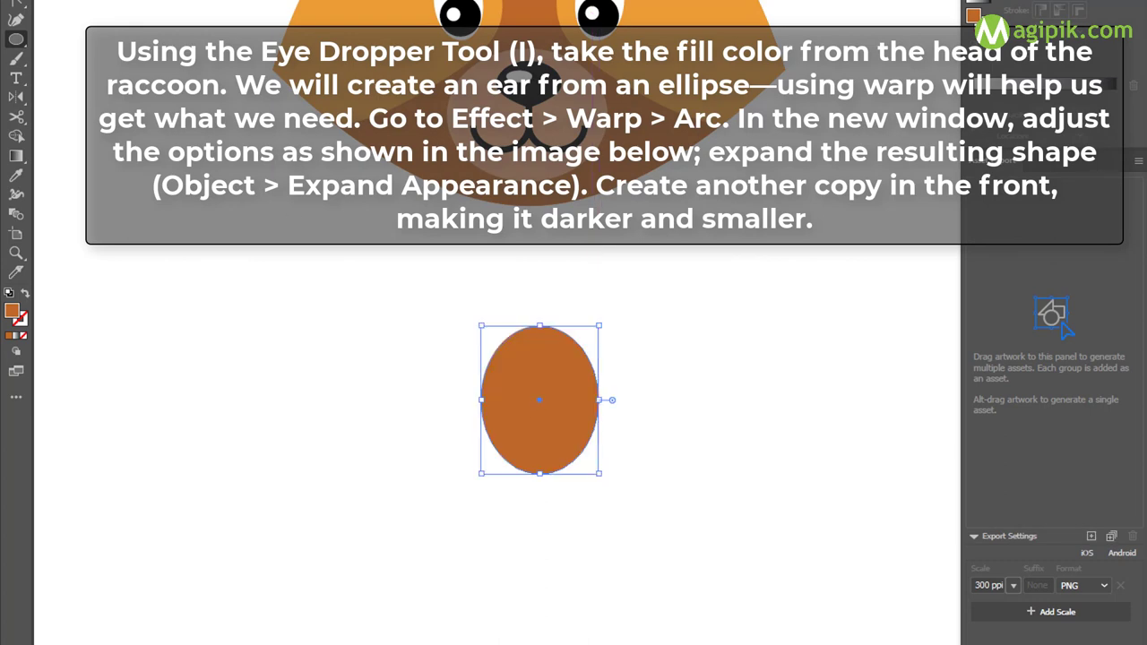
click(247, 0)
mouse_move(322, 120)
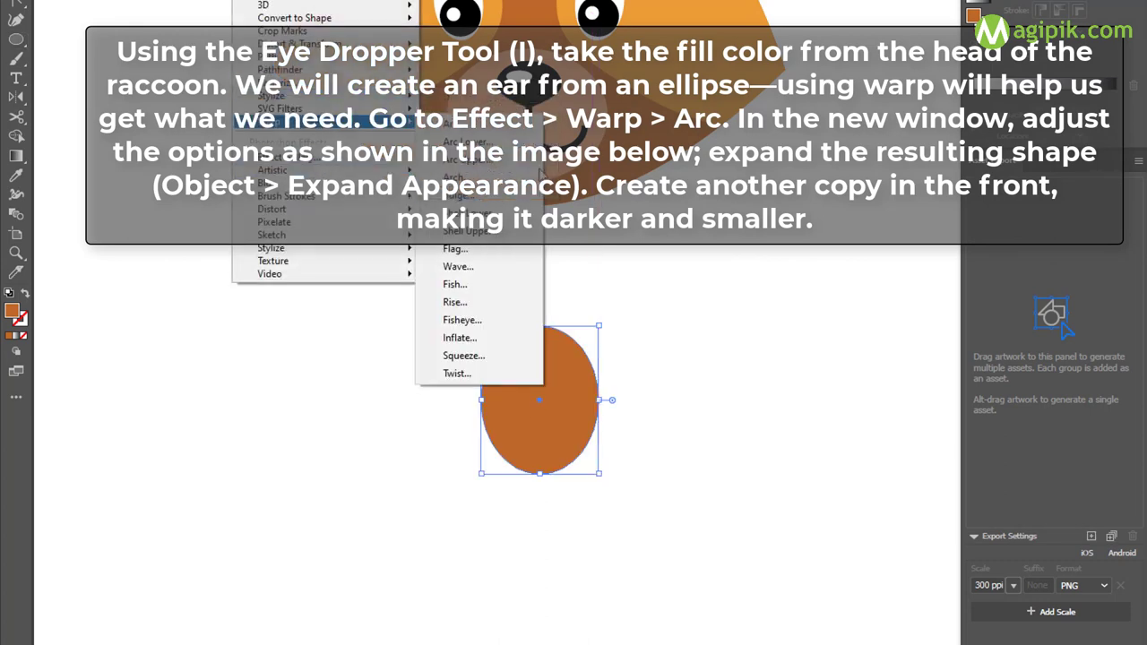
click(483, 209)
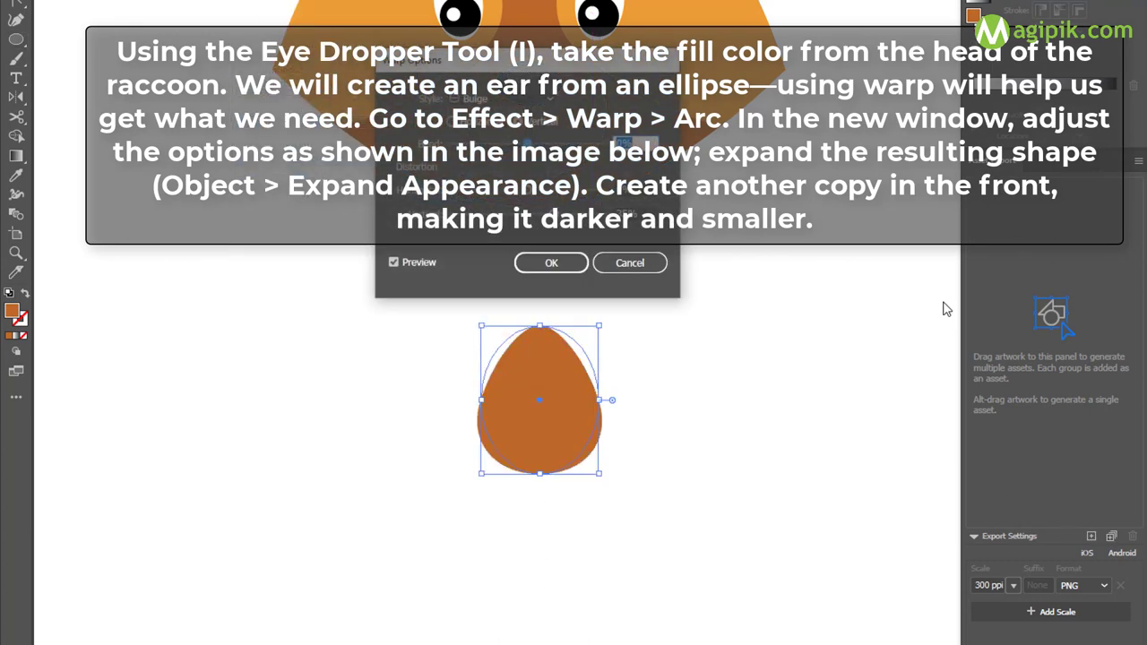
click(545, 262)
Expand the warped ear's appearance and shrink a copy into a smaller inner ear.
click(206, 0)
click(188, 120)
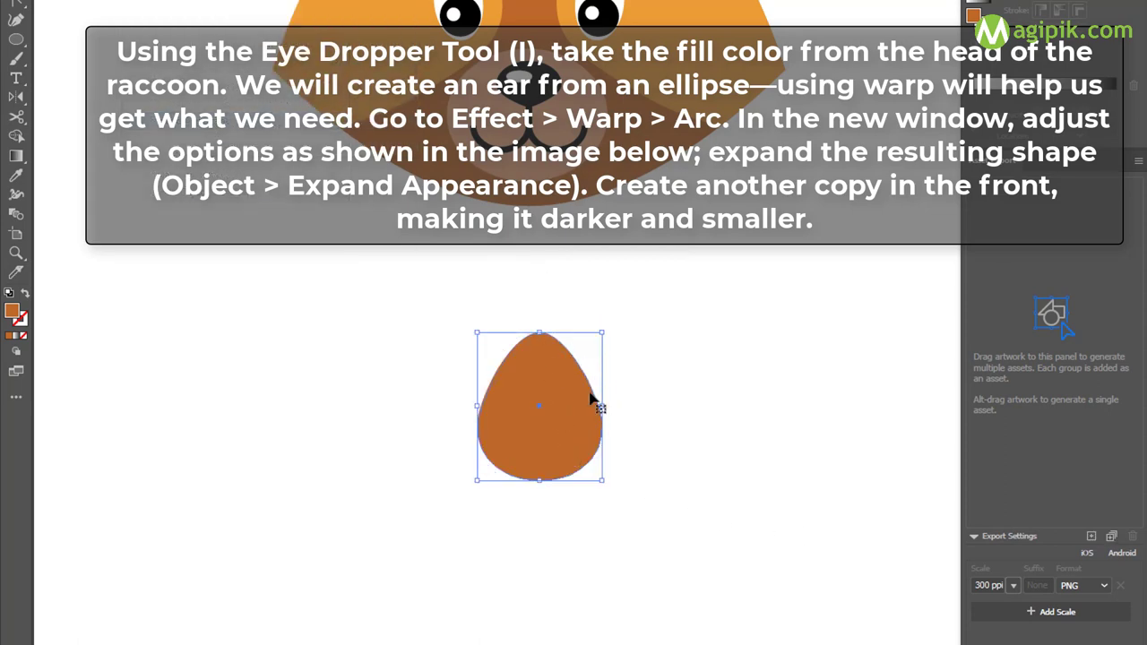
drag(540, 334, 537, 370)
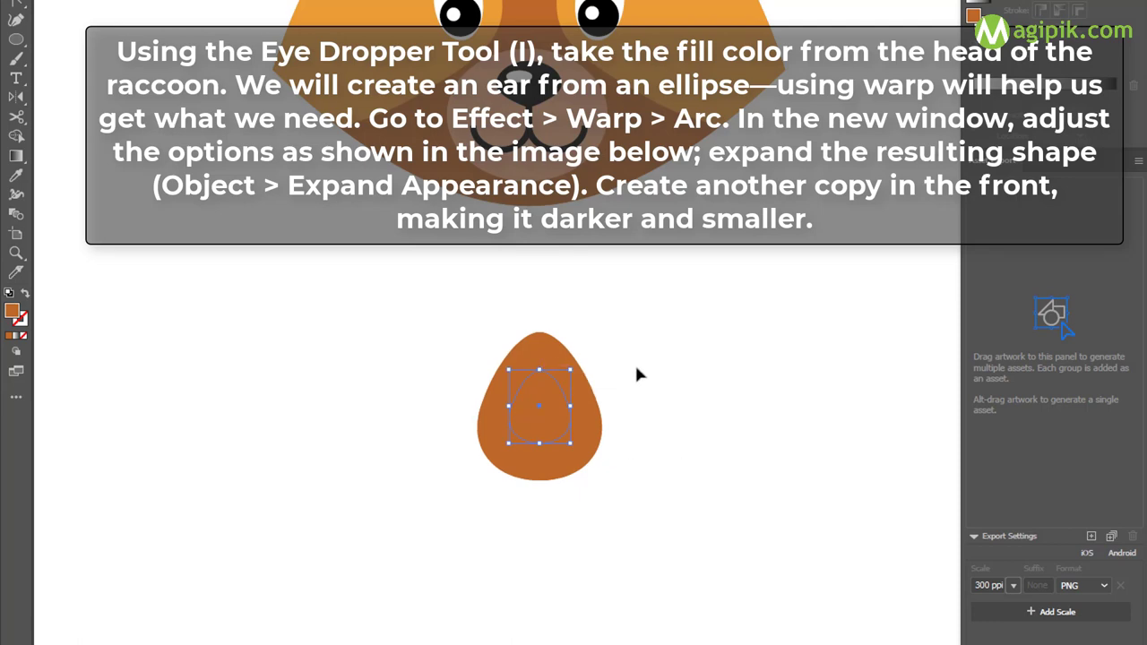
scroll(637, 373, up, 2)
Colour the inner ear with the peach muzzle colour.
key(i)
click(554, 220)
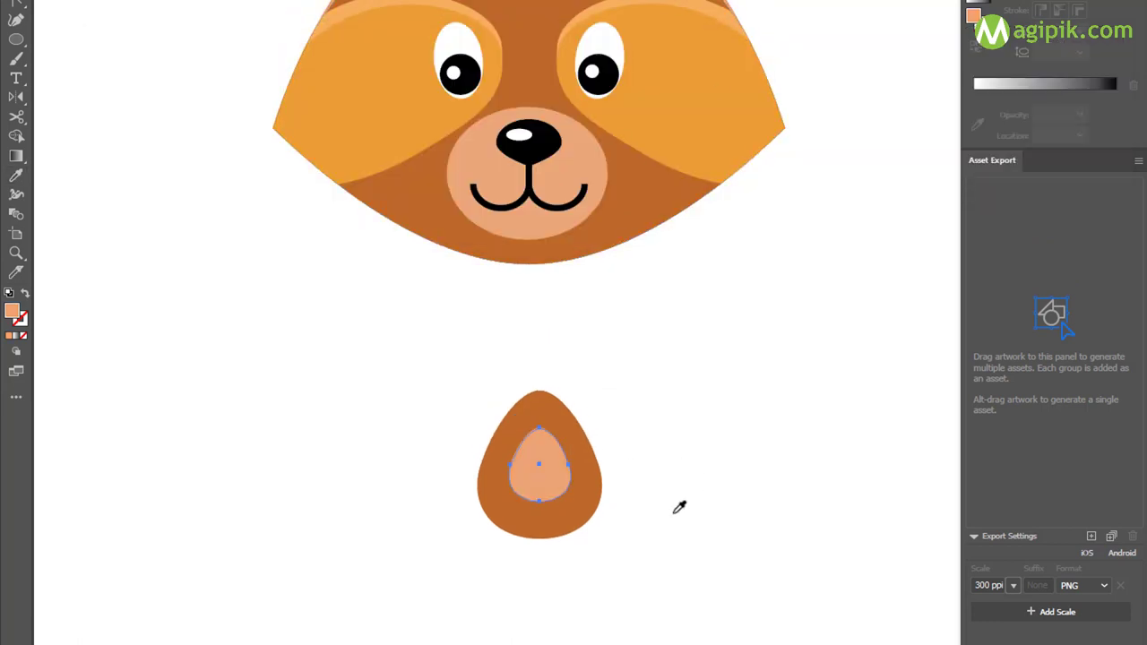
scroll(627, 556, down, 1)
mouse_move(537, 430)
mouse_down()
mouse_move(484, 104)
mouse_move(402, 69)
mouse_up()
scroll(403, 69, up, 4)
Tilt, resize and place the ear on the head's top-left.
drag(448, 134, 475, 117)
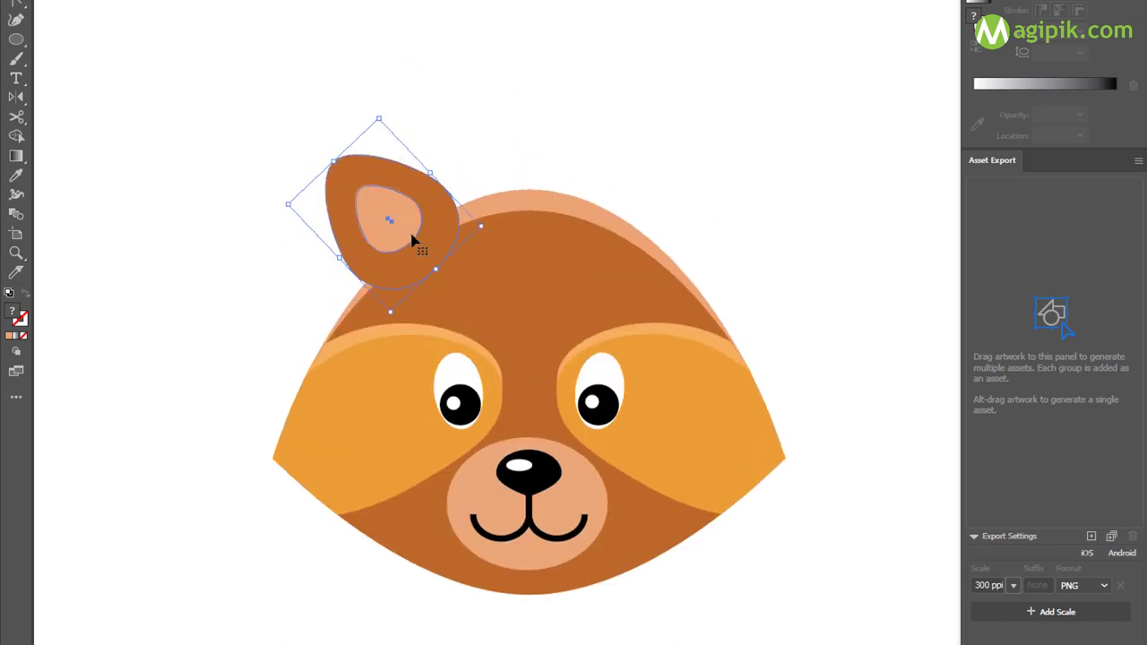
mouse_move(410, 240)
mouse_down()
mouse_move(403, 230)
mouse_move(420, 245)
mouse_up()
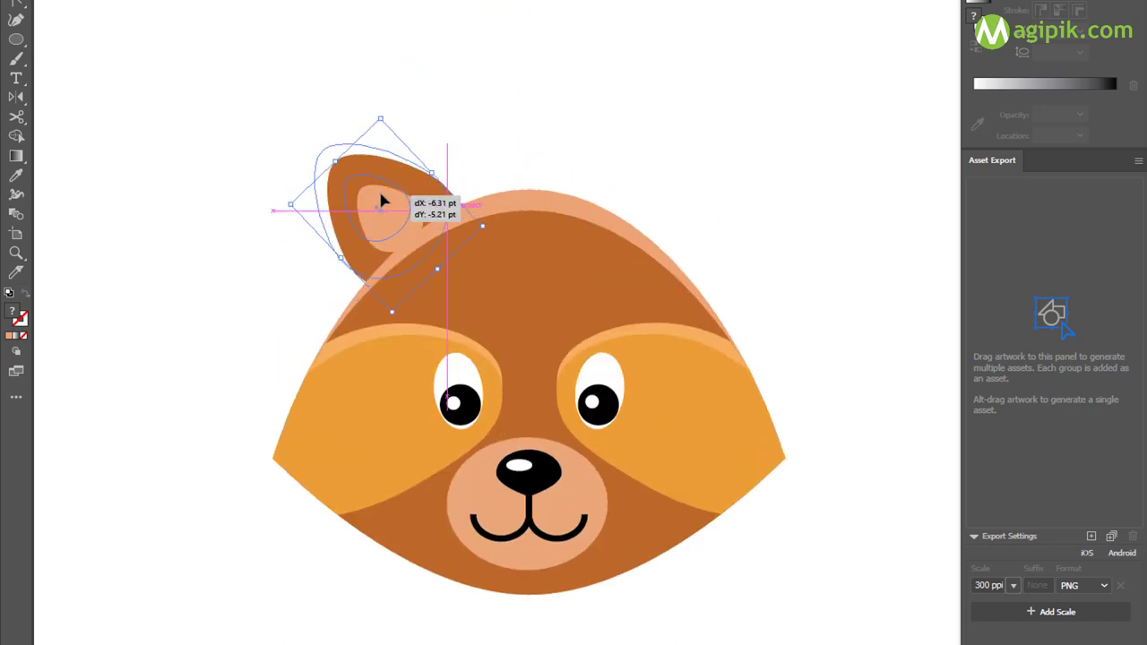
drag(480, 217, 478, 224)
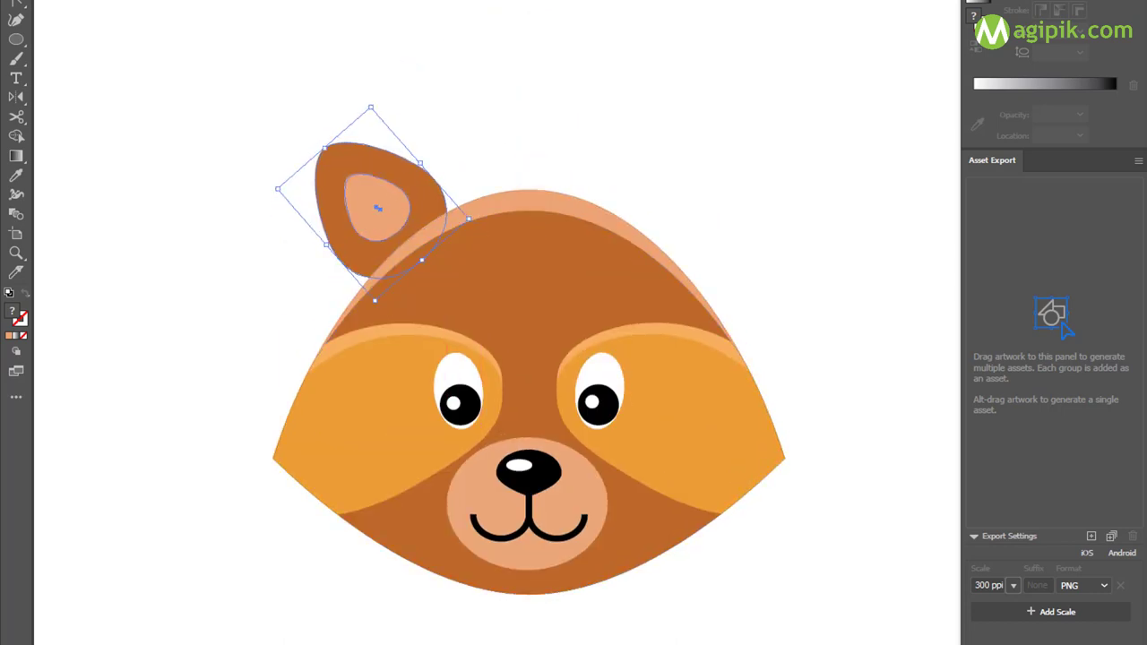
drag(388, 187, 407, 183)
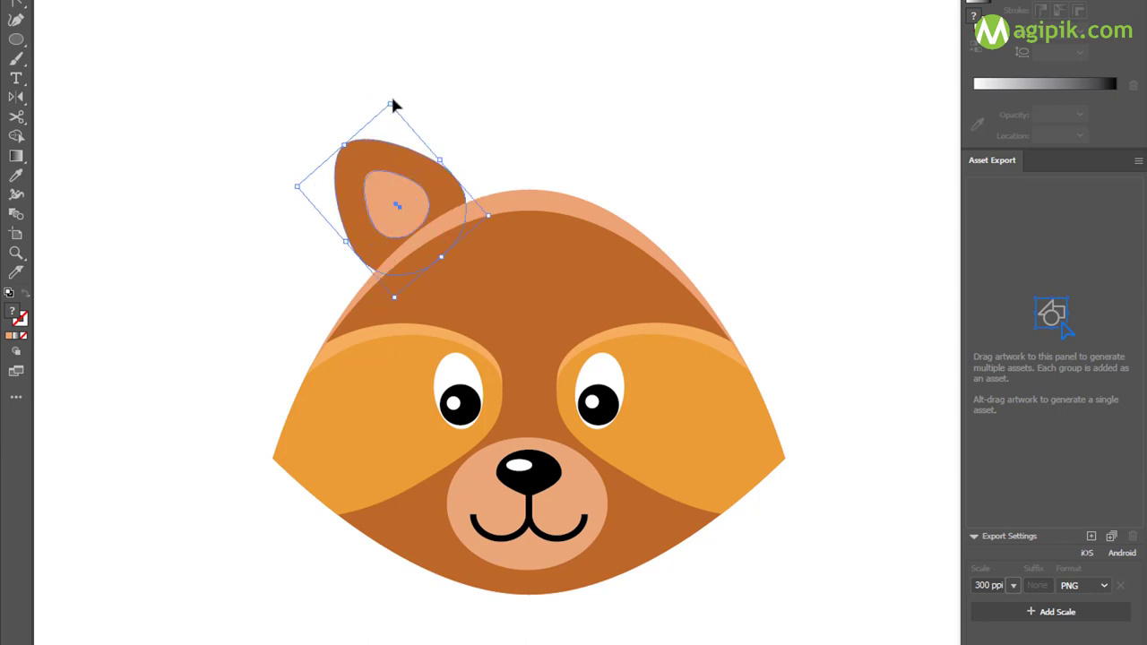
drag(395, 105, 404, 102)
mouse_move(397, 185)
mouse_down()
mouse_move(403, 195)
mouse_move(443, 161)
mouse_up()
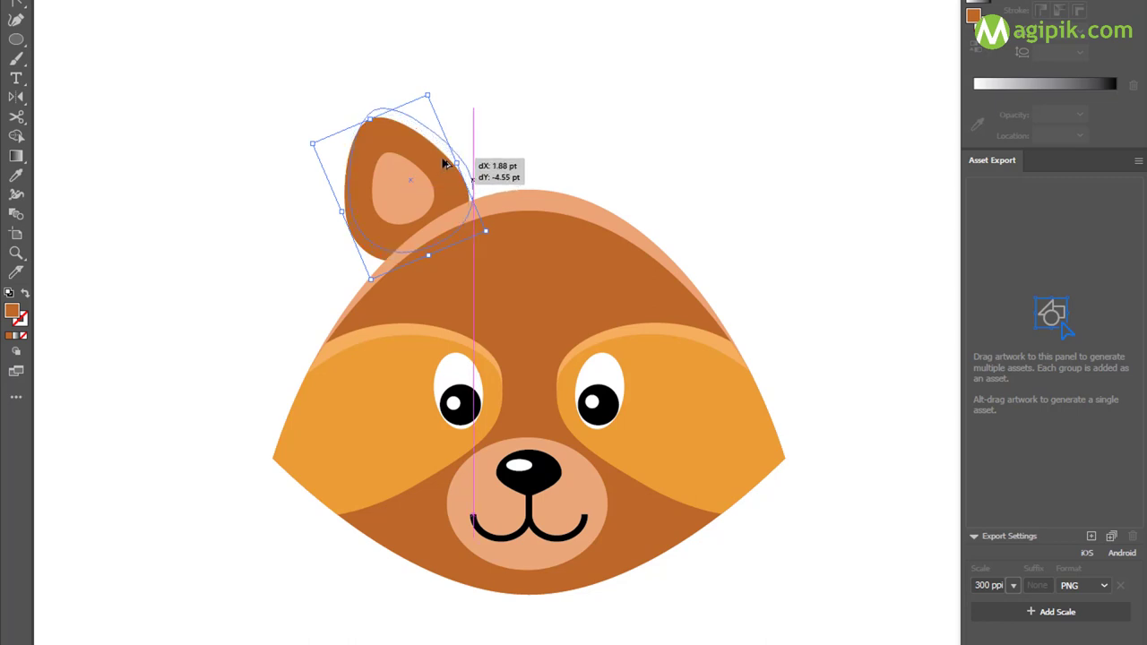
drag(374, 267, 380, 261)
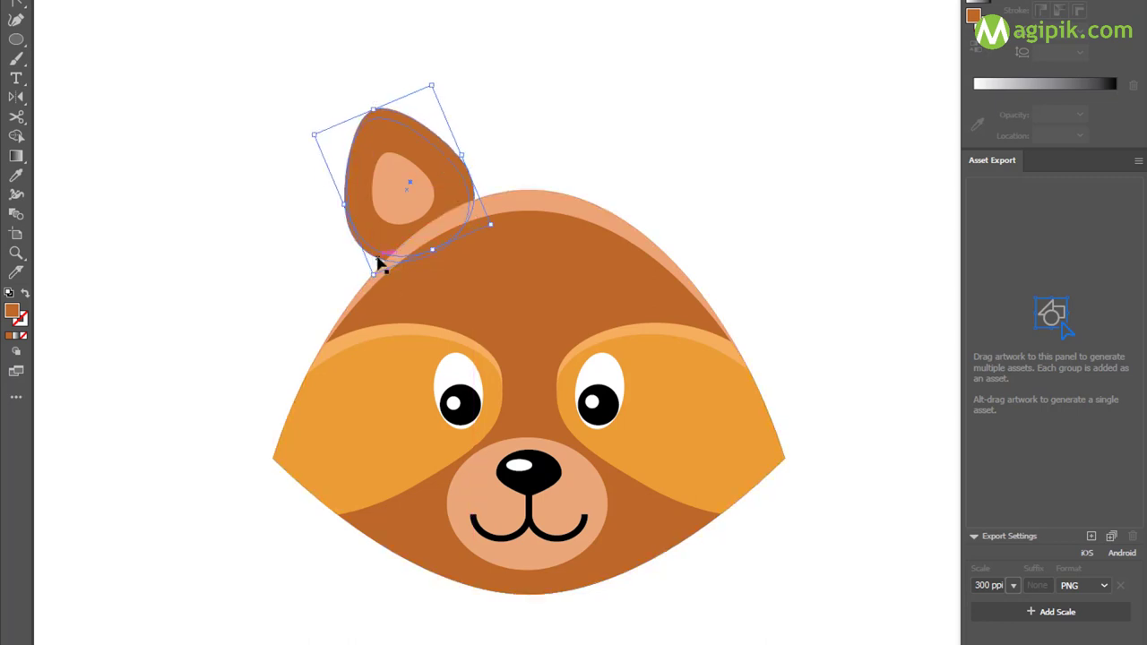
Merge the ear pieces with the Shape Builder and select the ear copy.
click(16, 136)
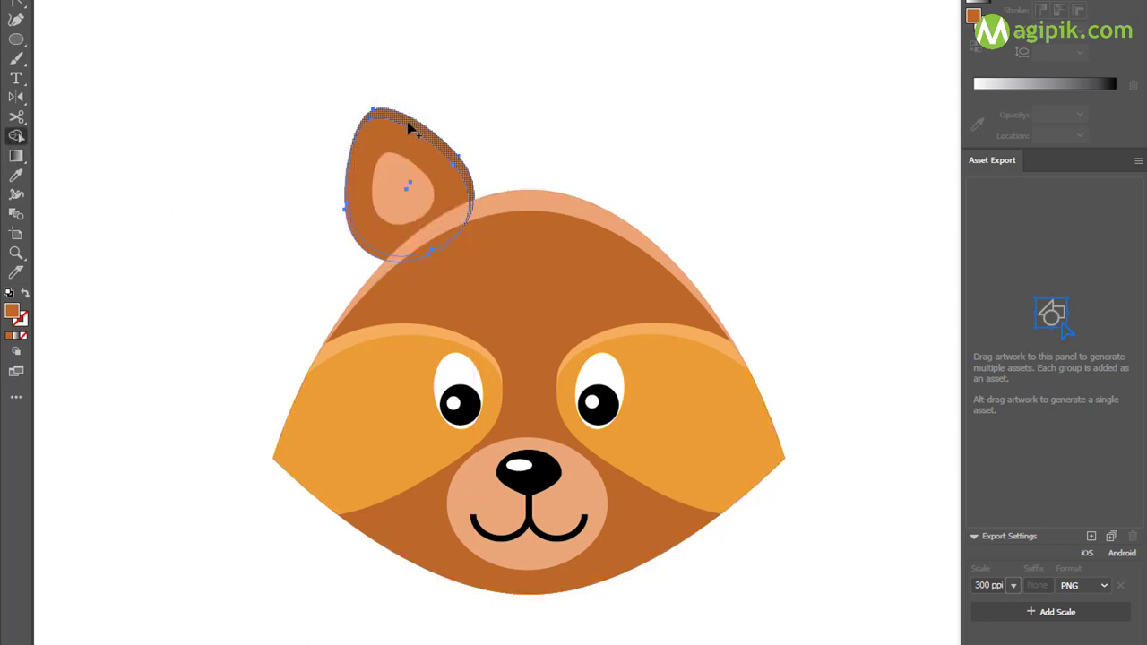
click(408, 130)
click(10, 4)
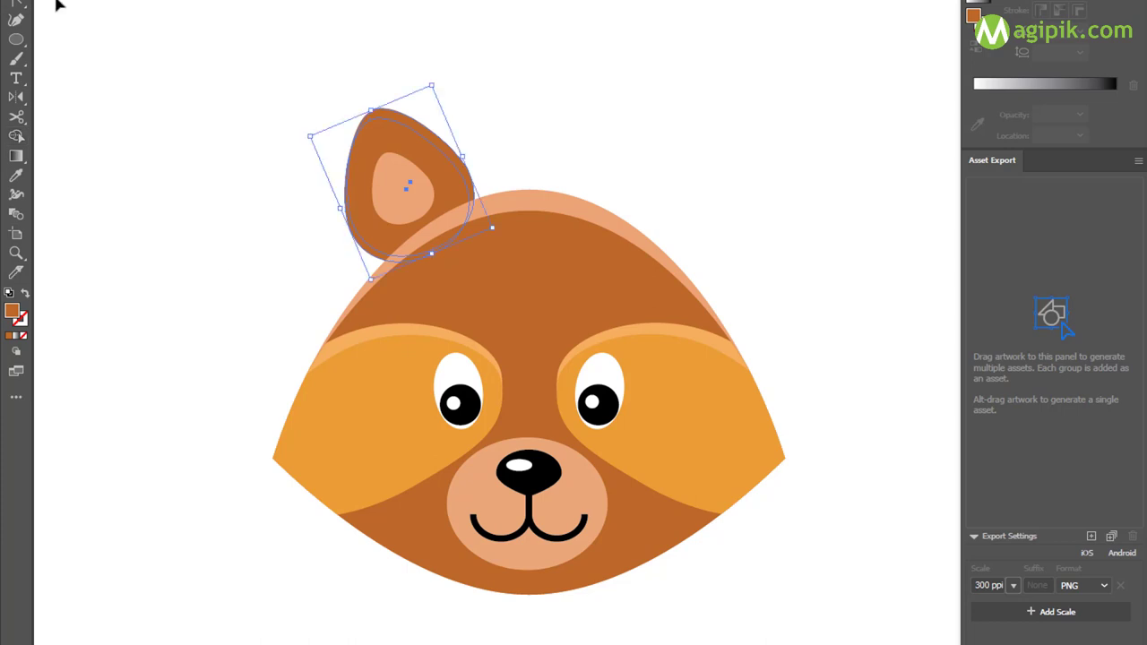
click(430, 146)
Give the ear copy the light rim colour and deselect it.
key(i)
click(520, 198)
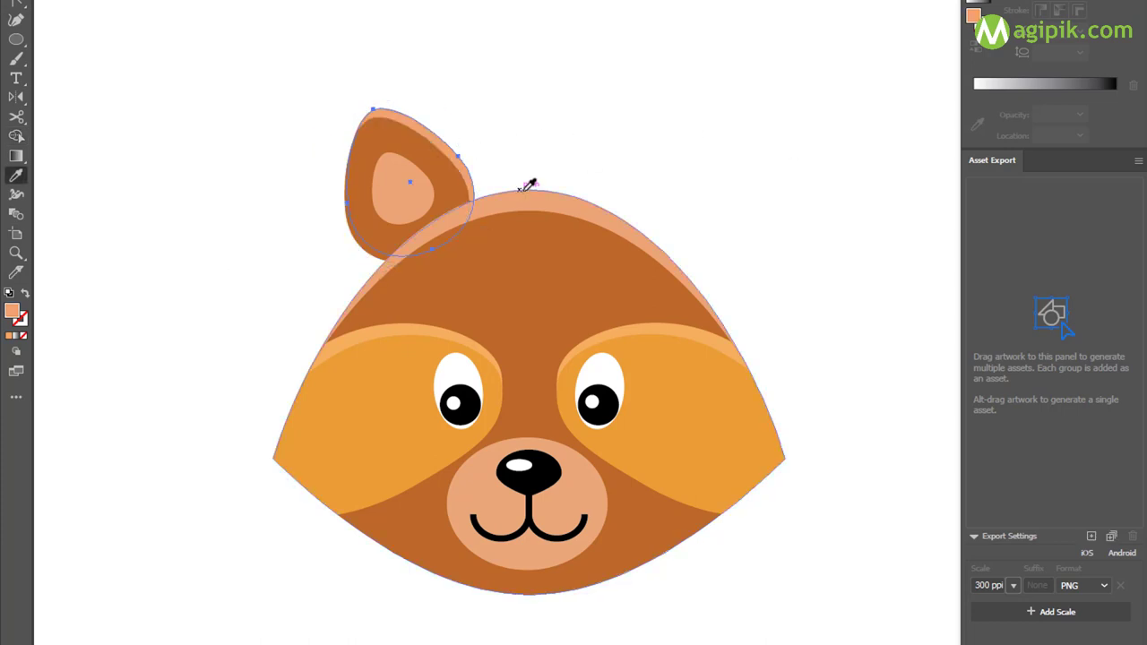
key(v)
click(291, 112)
Mirror a copy of the finished left ear to the right side with Reflect.
click(436, 188)
drag(436, 187, 648, 192)
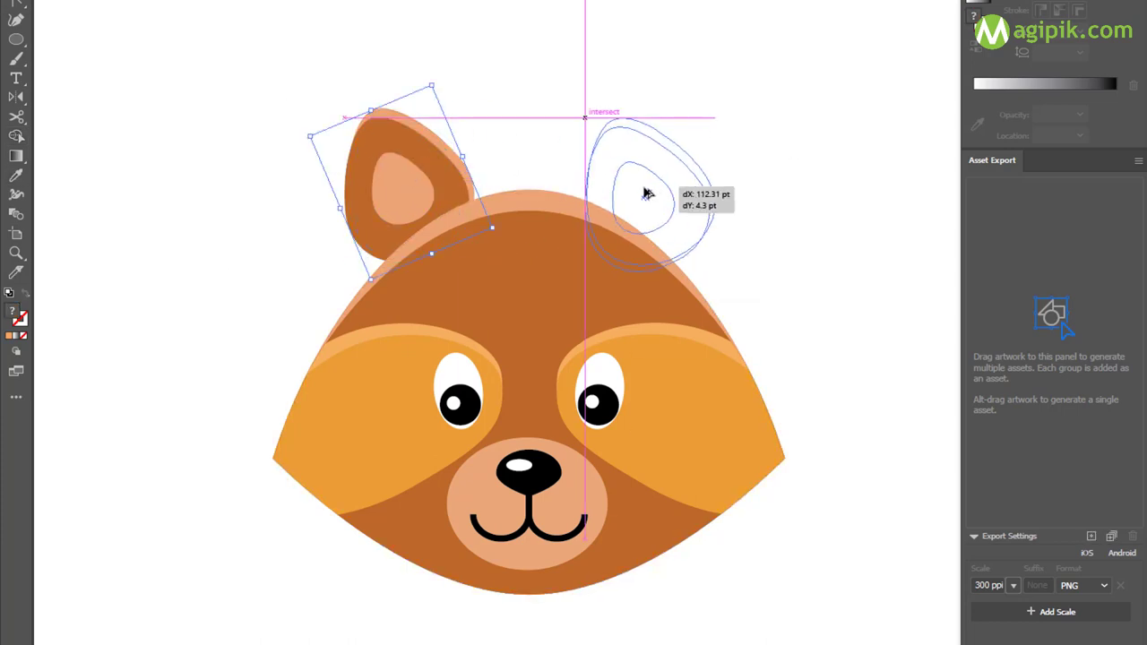
key(o)
key(Return)
click(878, 319)
click(942, 469)
key(v)
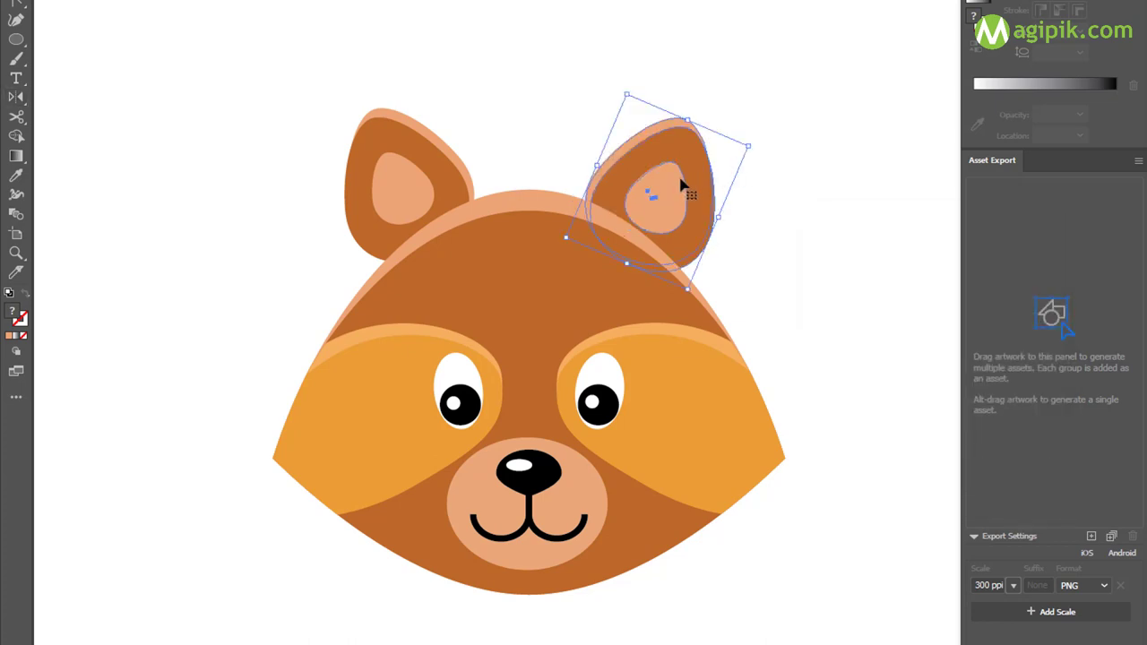
Position the right ear, then shift both ears slightly down and right.
drag(683, 181, 675, 190)
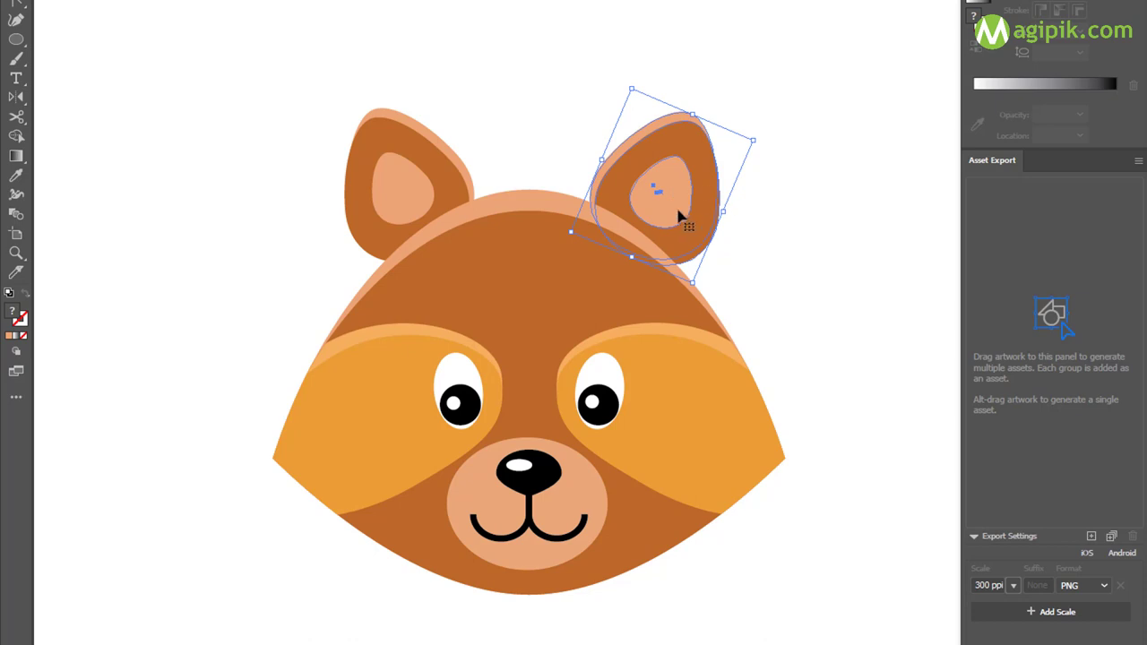
click(777, 250)
drag(624, 92, 753, 153)
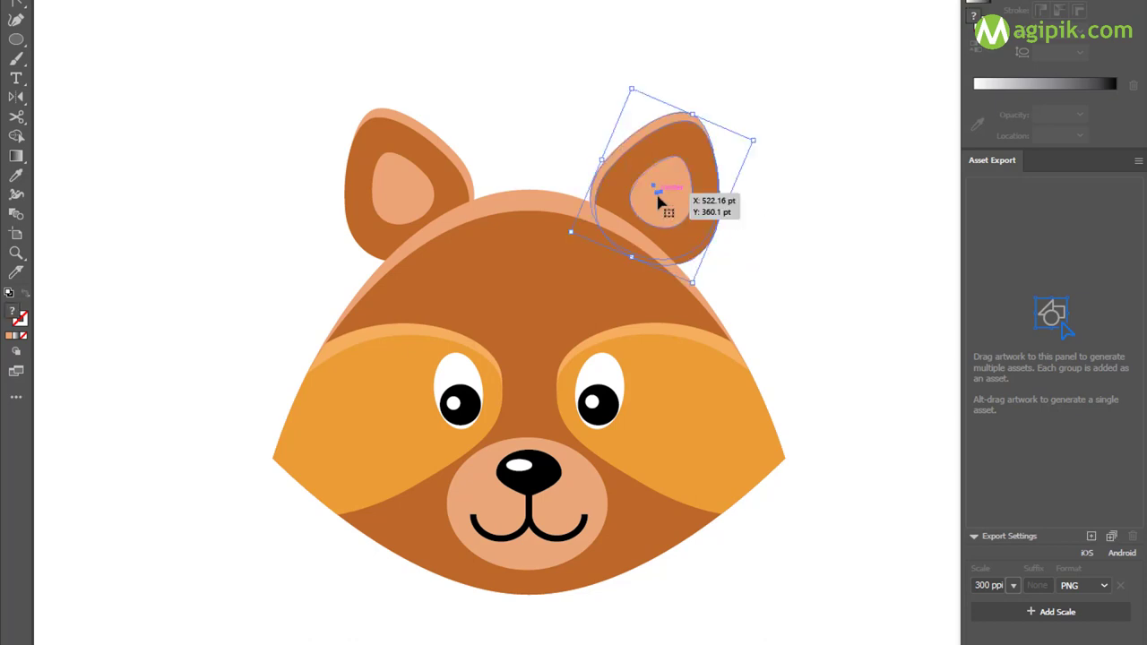
drag(658, 203, 647, 186)
click(823, 231)
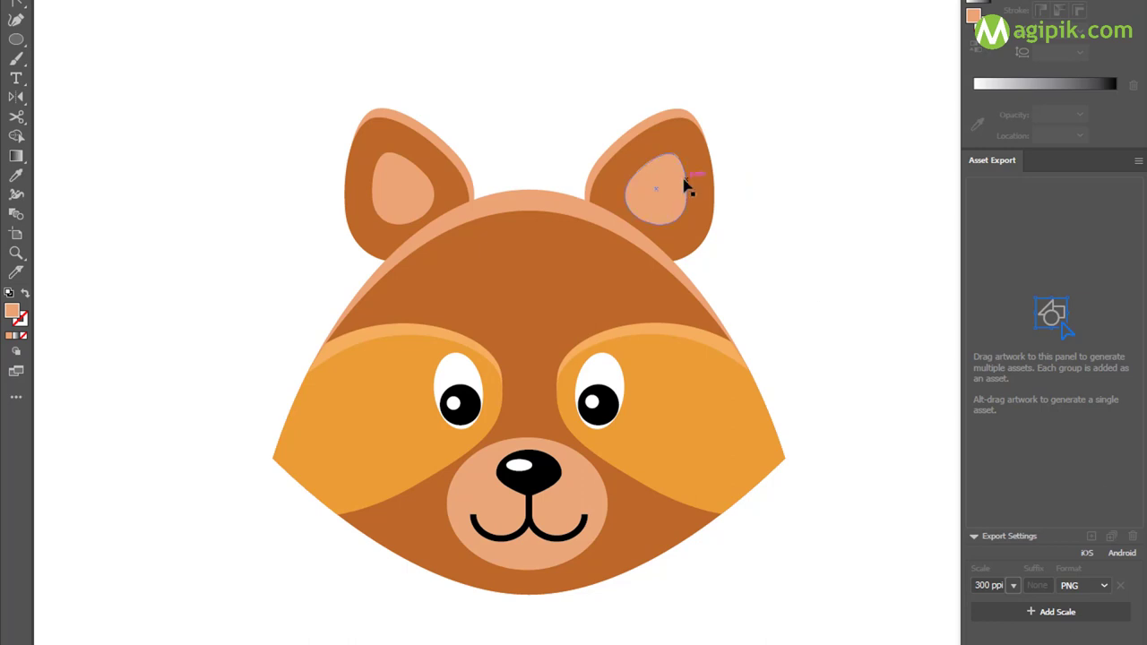
drag(700, 167, 722, 163)
drag(333, 98, 430, 166)
drag(422, 207, 422, 215)
click(816, 232)
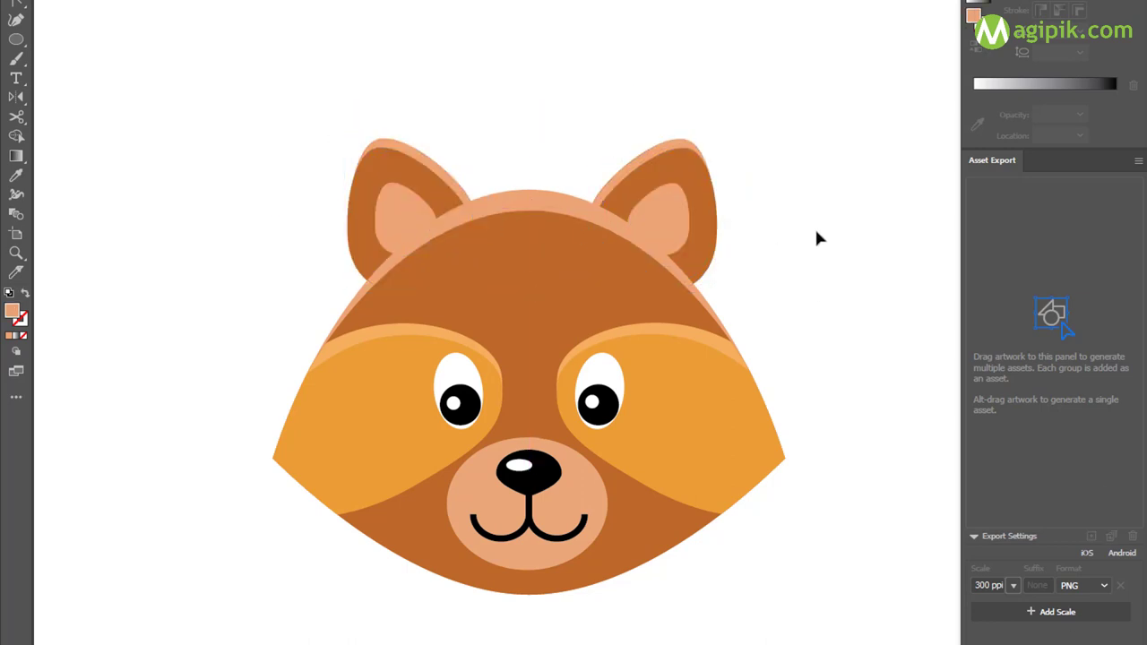
Try tilting the right ear, undo it, and fine-tune both ears' positions.
mouse_move(730, 207)
mouse_down()
mouse_move(728, 193)
mouse_move(667, 198)
mouse_move(669, 222)
mouse_up()
click(657, 197)
key(ctrl+z)
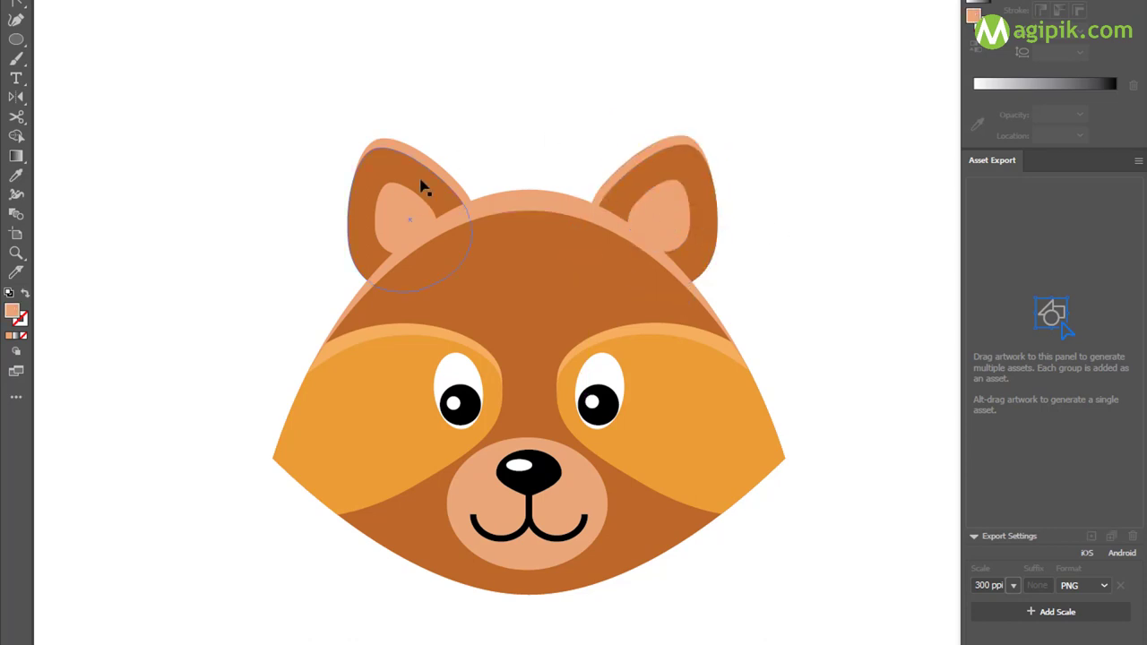
mouse_move(332, 133)
mouse_down()
mouse_move(443, 192)
mouse_move(402, 206)
mouse_up()
drag(648, 105, 678, 149)
drag(663, 215, 660, 204)
click(907, 606)
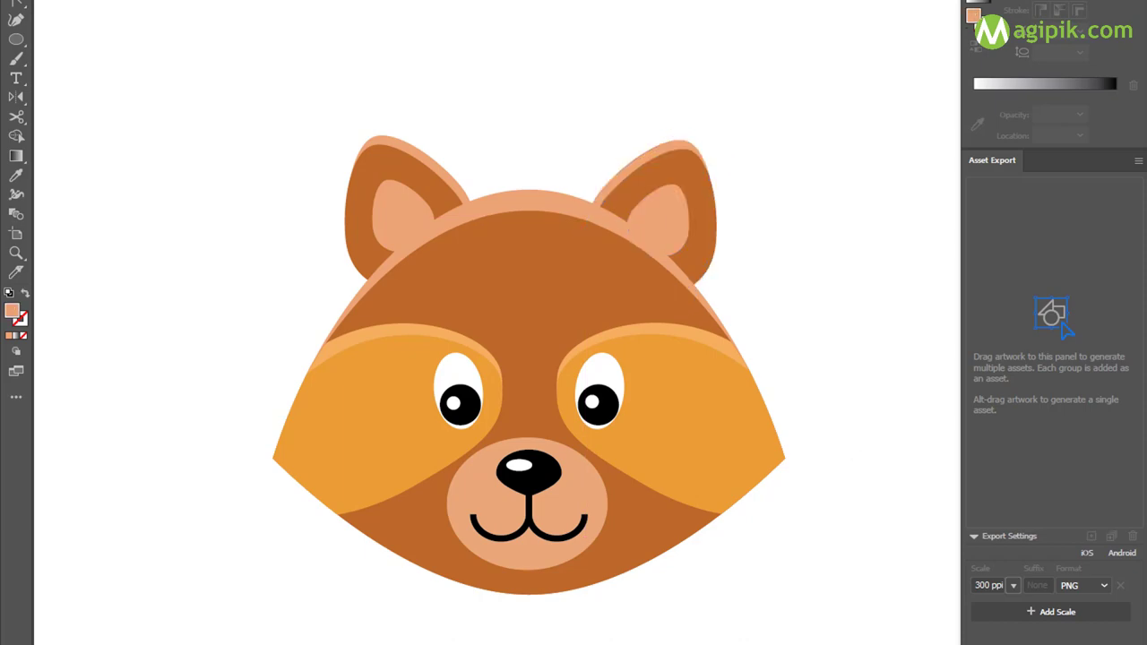
Draw a tall ellipse for the raccoon's body.
scroll(401, 530, down, 2)
scroll(400, 530, down, 5)
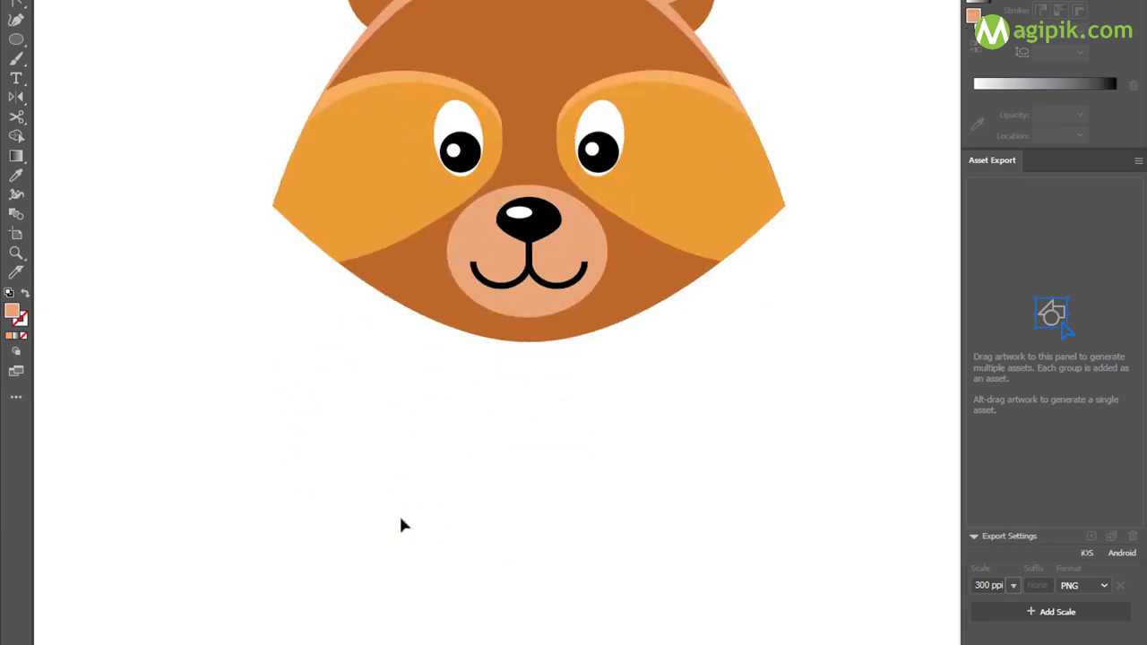
scroll(400, 530, down, 4)
key(l)
mouse_move(376, 182)
mouse_down()
mouse_move(551, 404)
mouse_move(655, 566)
mouse_up()
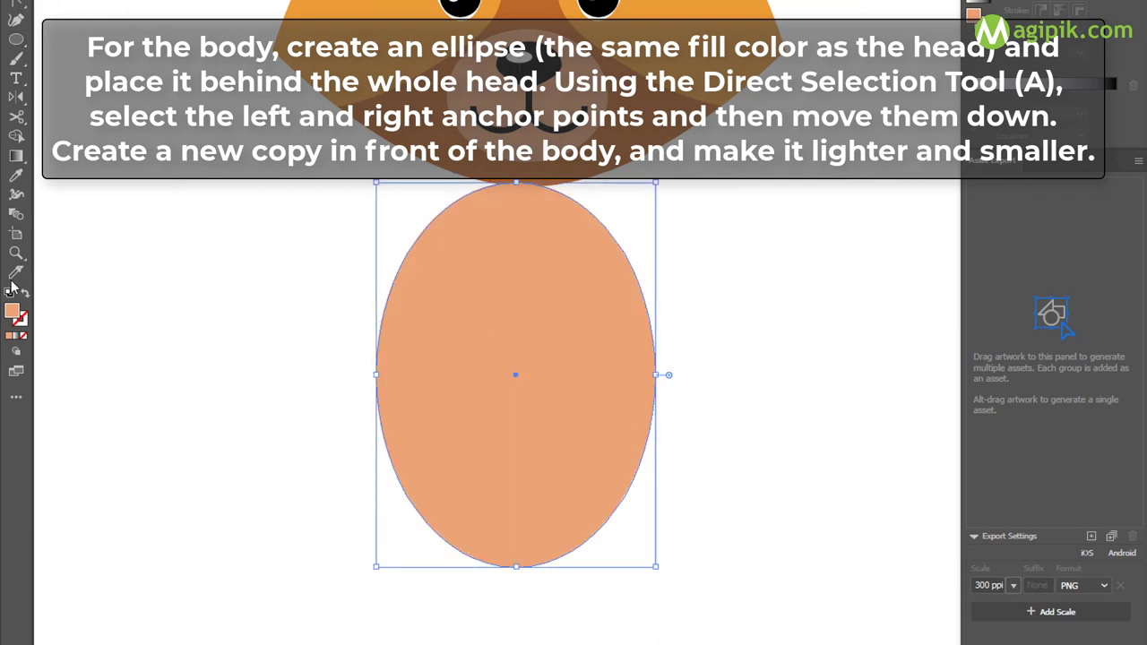
Pull the ellipse's side anchors down into an egg shape and move it under the head.
key(a)
drag(348, 358, 717, 403)
drag(656, 375, 660, 440)
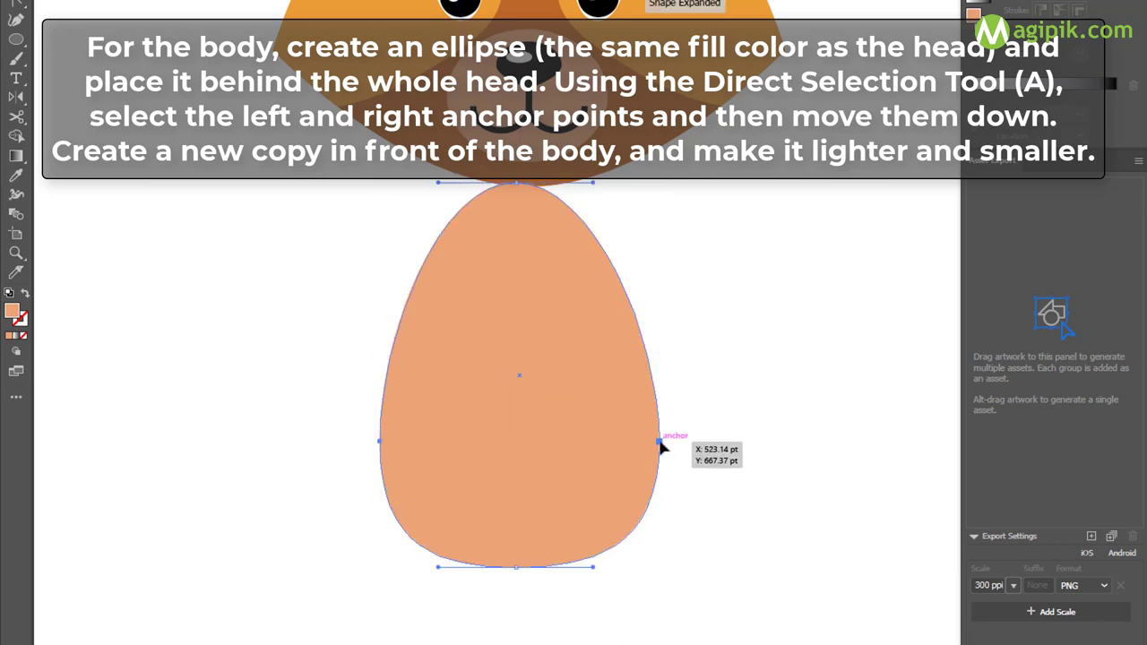
key(a)
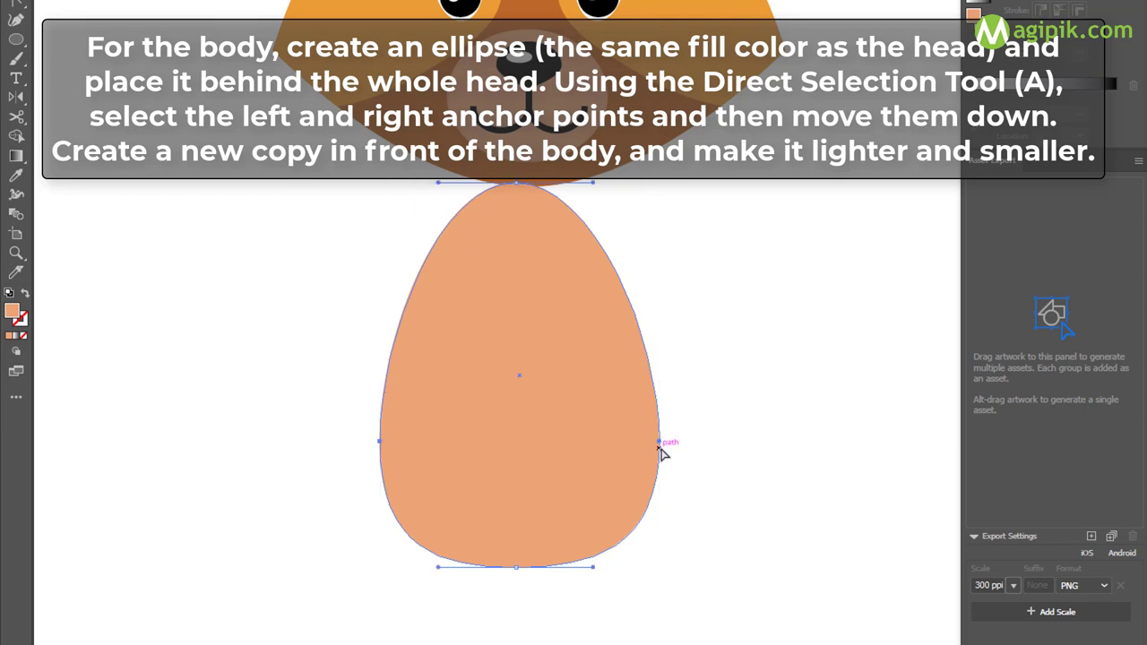
drag(658, 449, 655, 451)
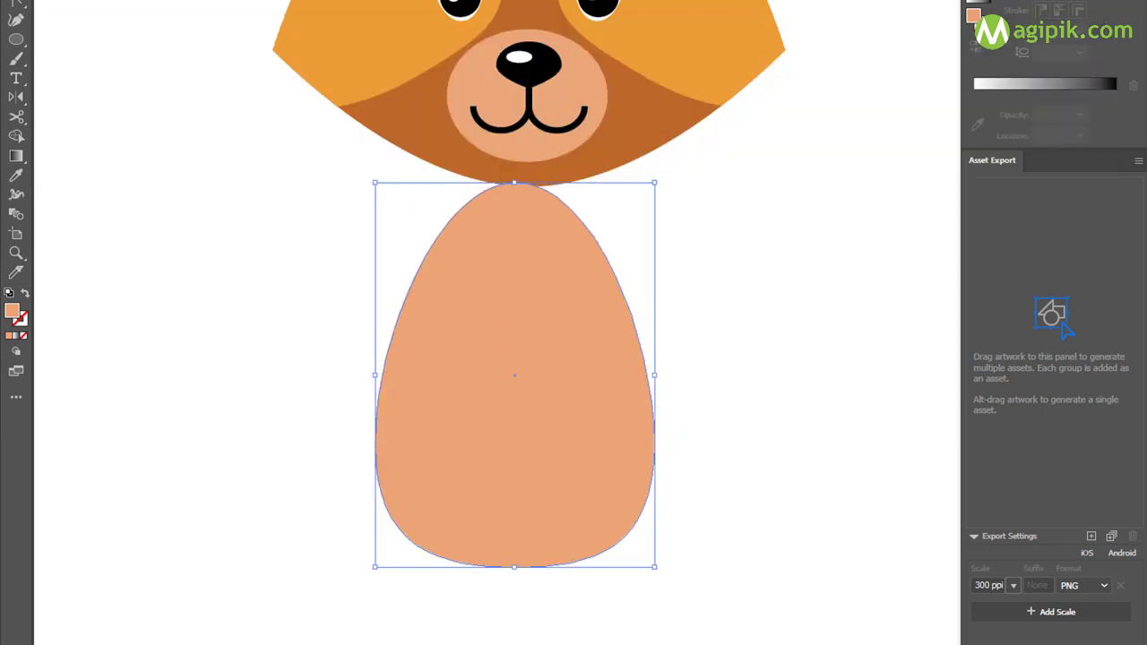
drag(524, 443, 554, 374)
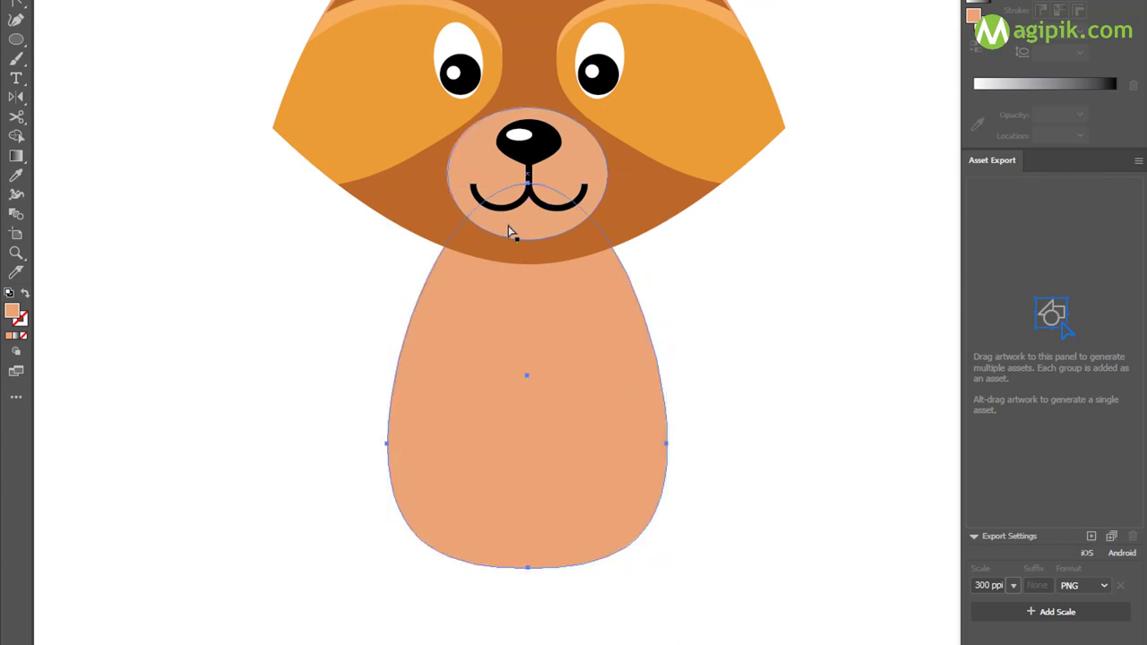
Make a smaller egg copy for the belly and position it lower on the body.
drag(527, 185, 527, 296)
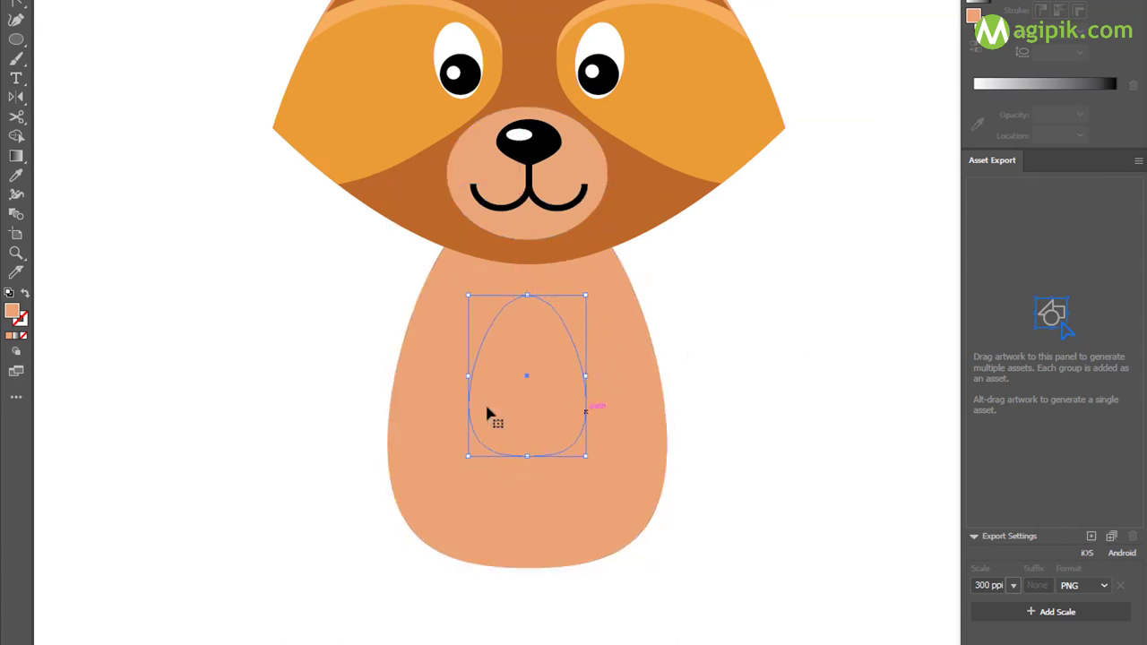
drag(535, 395, 533, 412)
drag(527, 477, 527, 497)
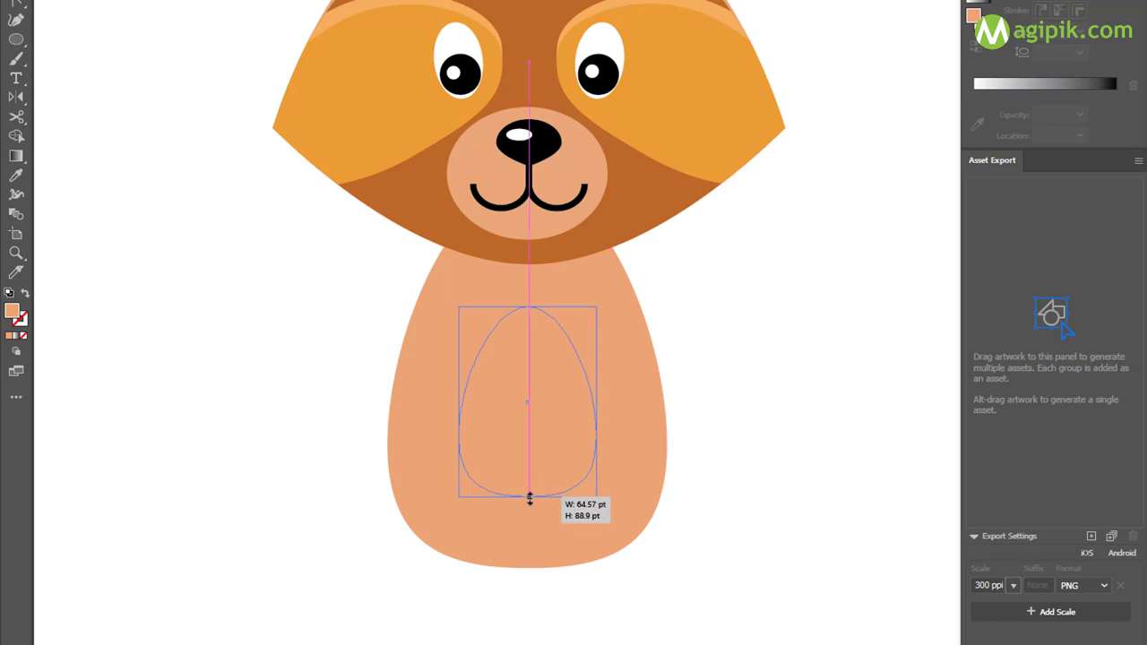
Give the large body shape the head's brown colour.
scroll(679, 338, up, 3)
click(619, 457)
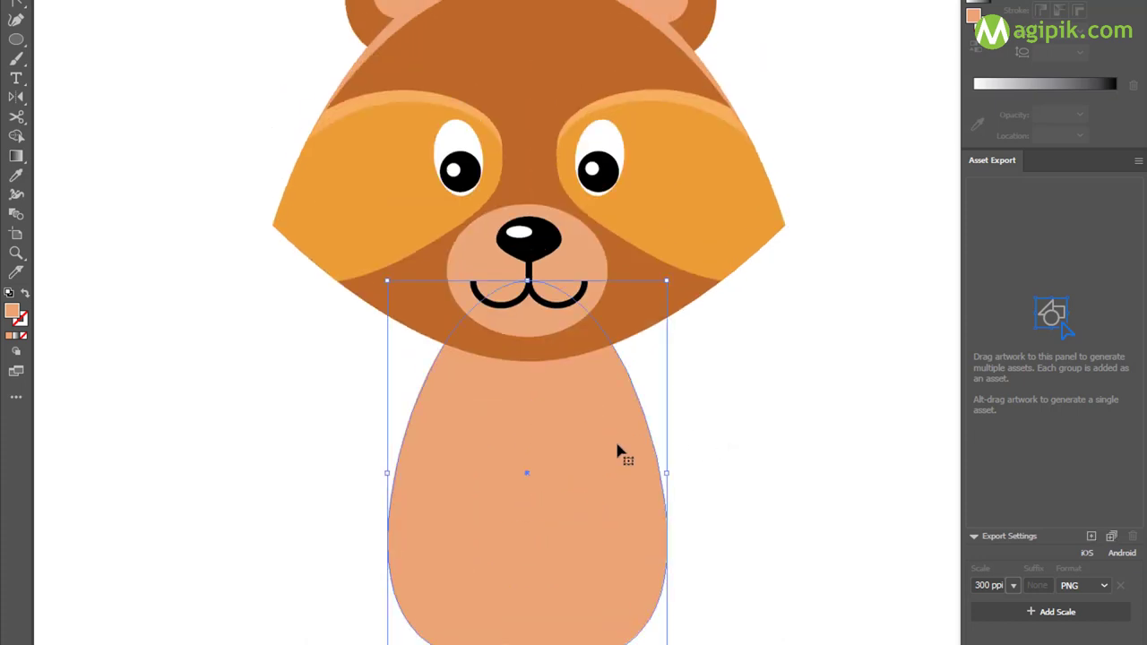
key(i)
click(574, 37)
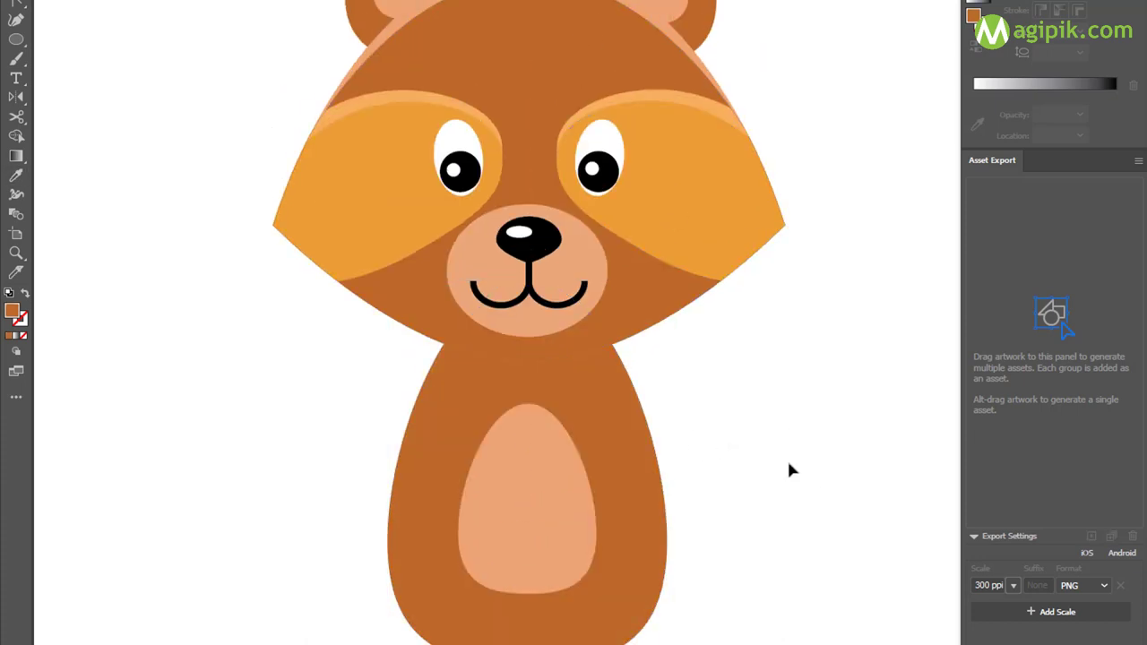
scroll(714, 407, down, 1)
scroll(714, 394, down, 3)
Draw a brown ellipse and pull its side anchors down into a dome paw.
scroll(627, 359, down, 5)
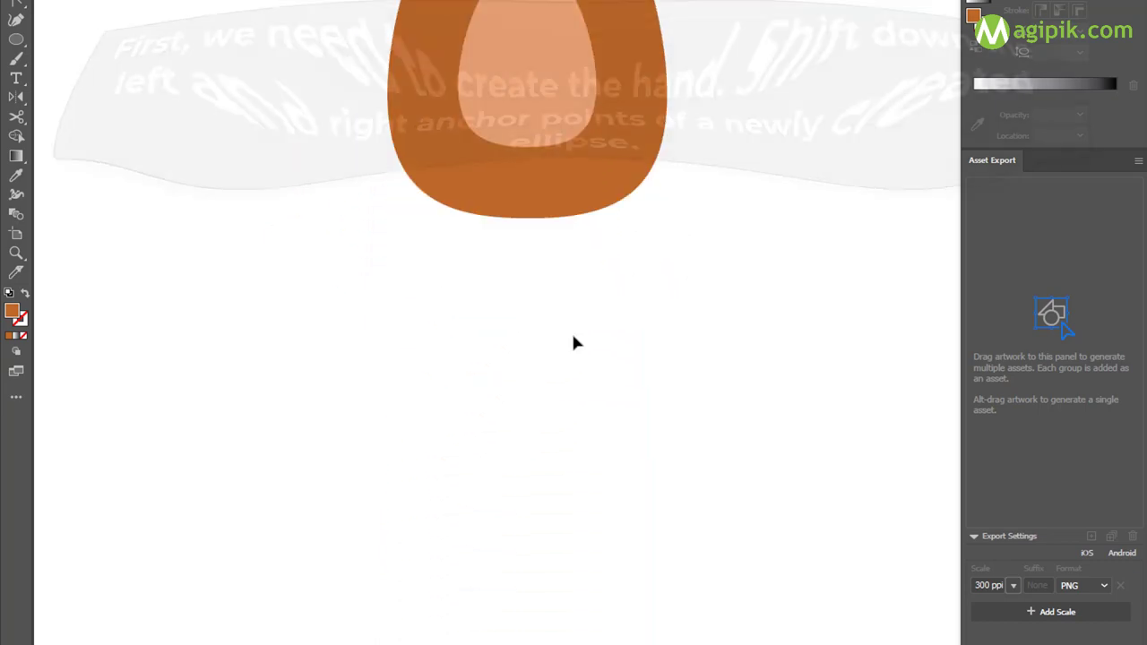
key(l)
drag(349, 295, 588, 482)
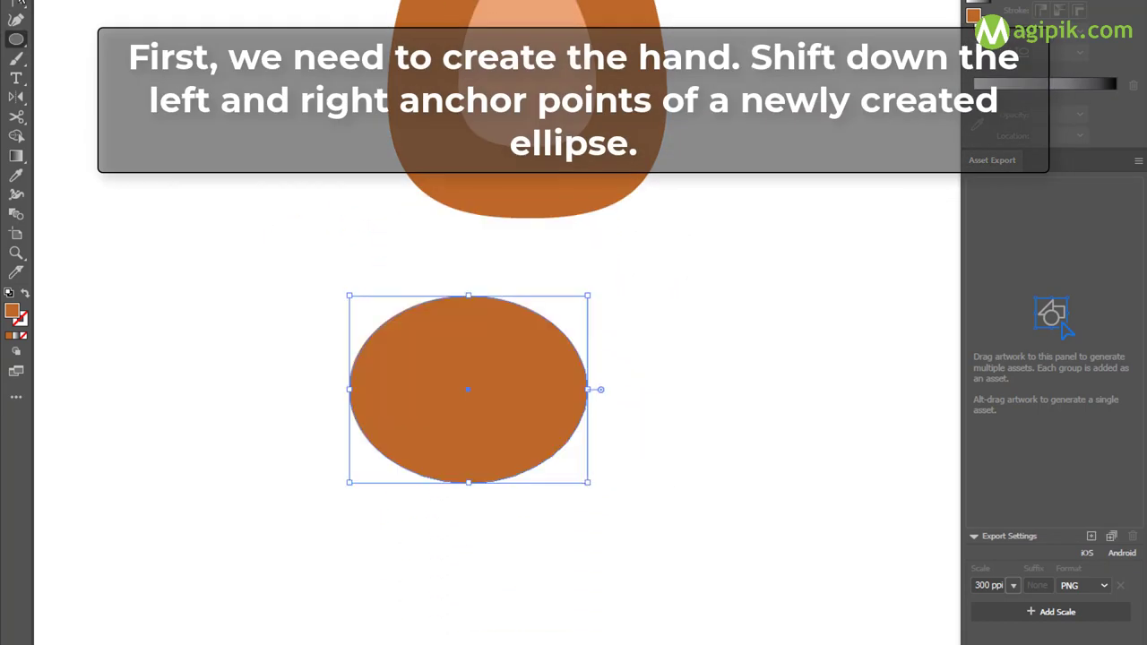
key(a)
drag(330, 367, 351, 390)
shift+click(588, 389)
drag(588, 389, 589, 421)
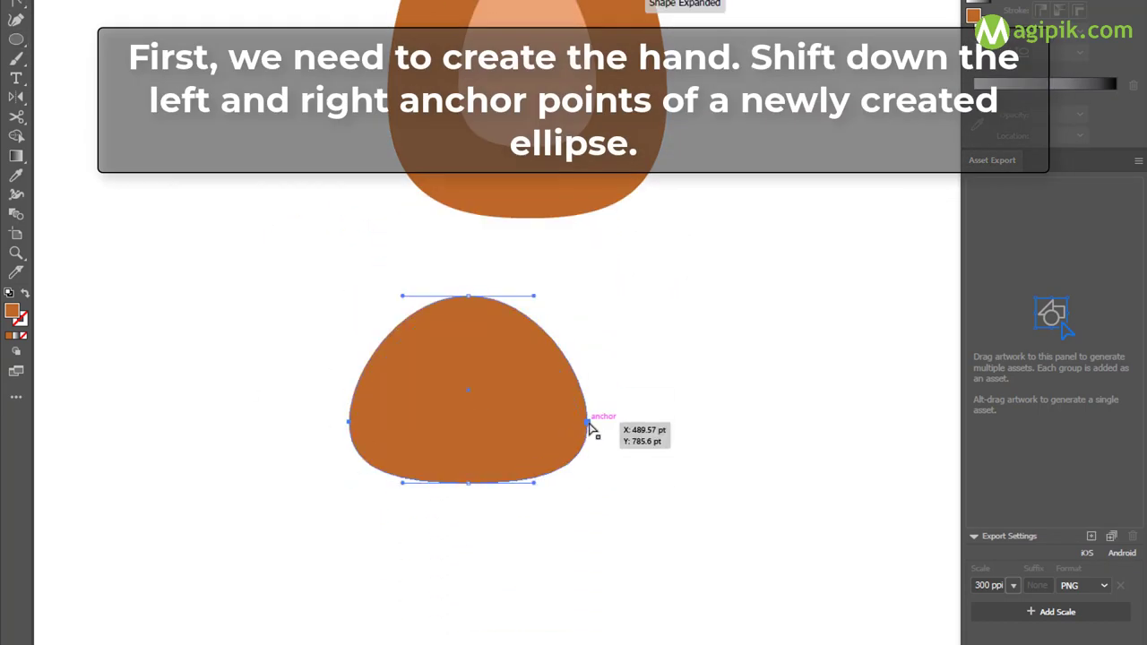
scroll(589, 429, down, 2)
Paste a copy in front of the dome and resize it narrower as an inner pad.
click(469, 225)
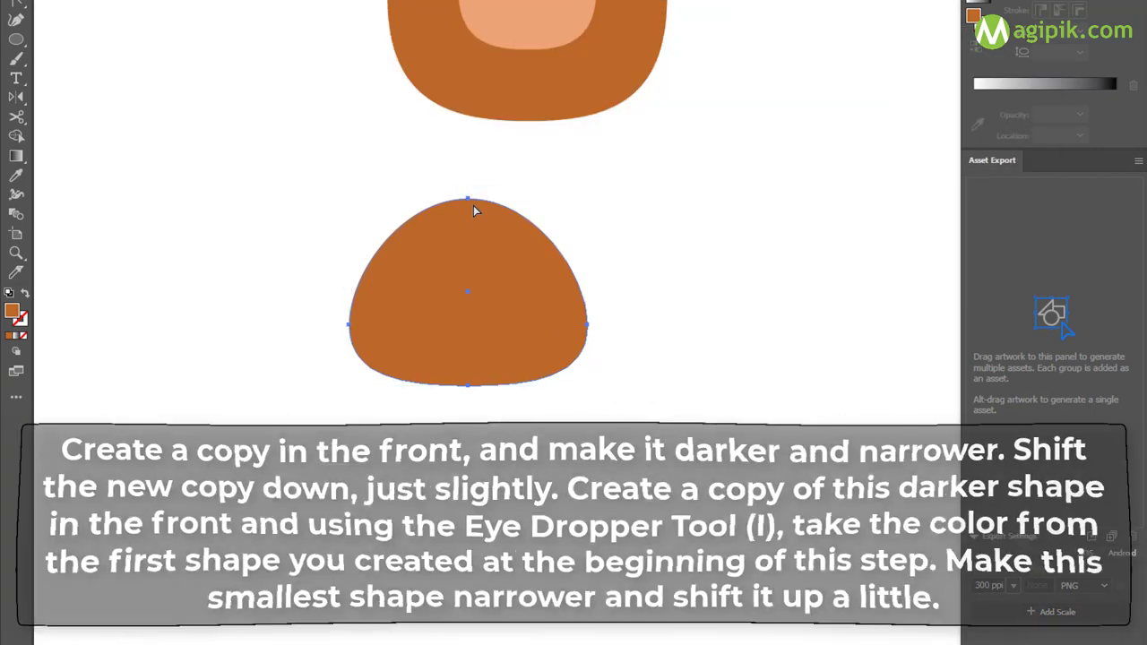
key(ctrl+c)
key(ctrl+f)
key(v)
drag(474, 205, 473, 218)
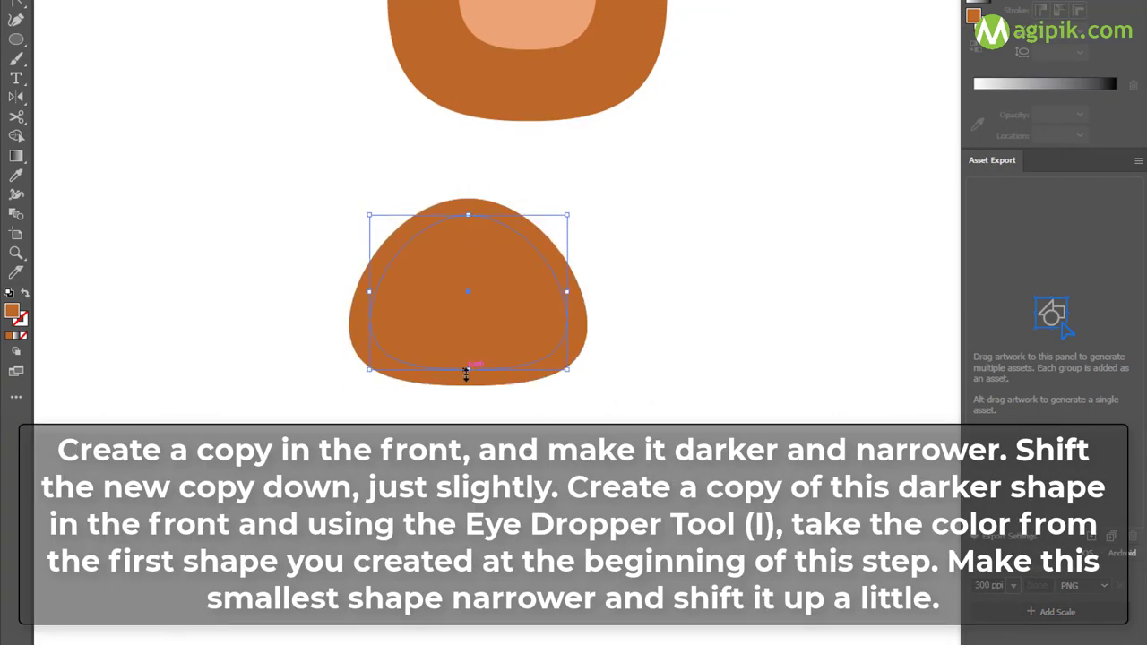
drag(466, 371, 466, 395)
drag(466, 217, 466, 230)
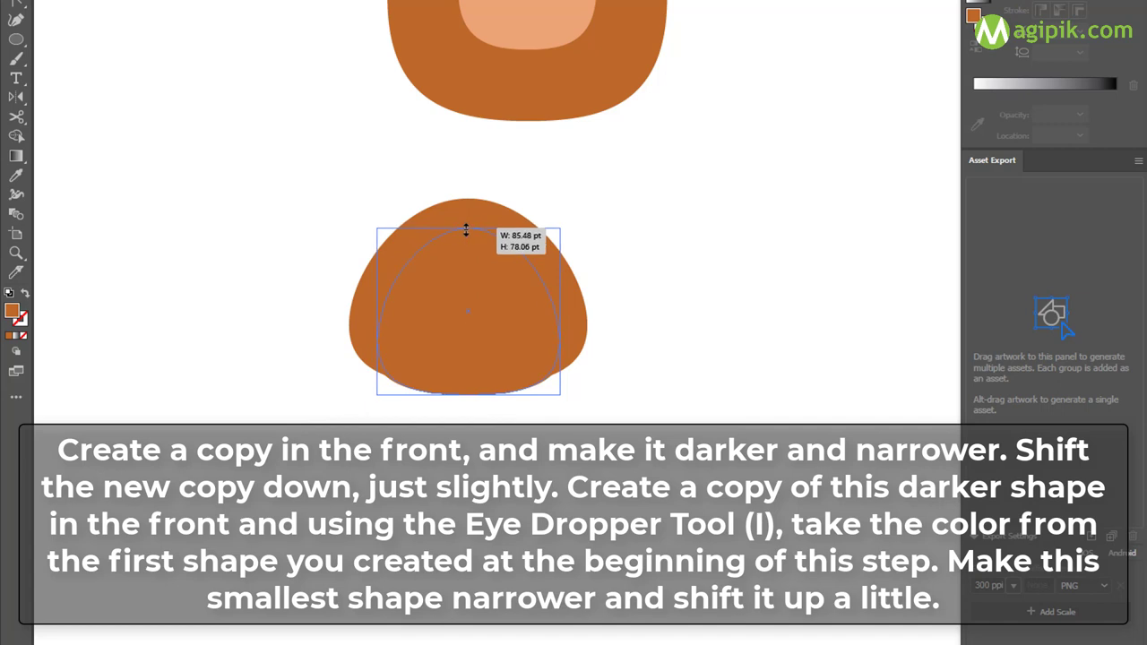
drag(377, 312, 395, 312)
drag(560, 312, 538, 313)
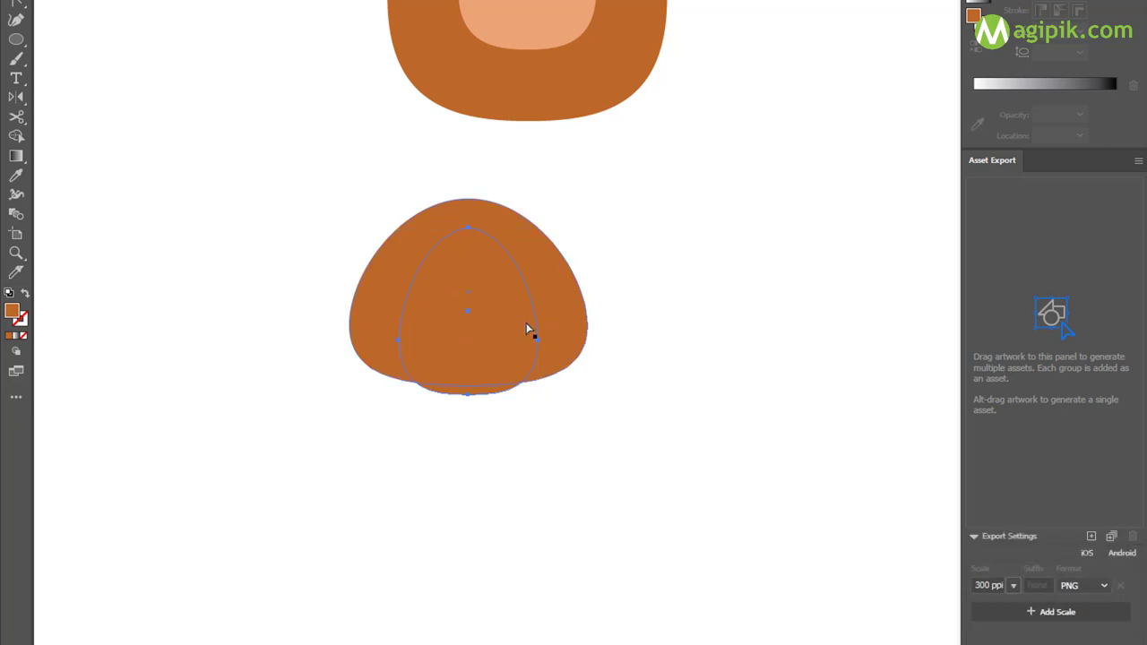
drag(537, 311, 530, 311)
drag(468, 228, 468, 214)
Colour the inner copy peach, then squash all the paw shapes shorter.
scroll(430, 318, up, 3)
key(i)
click(502, 92)
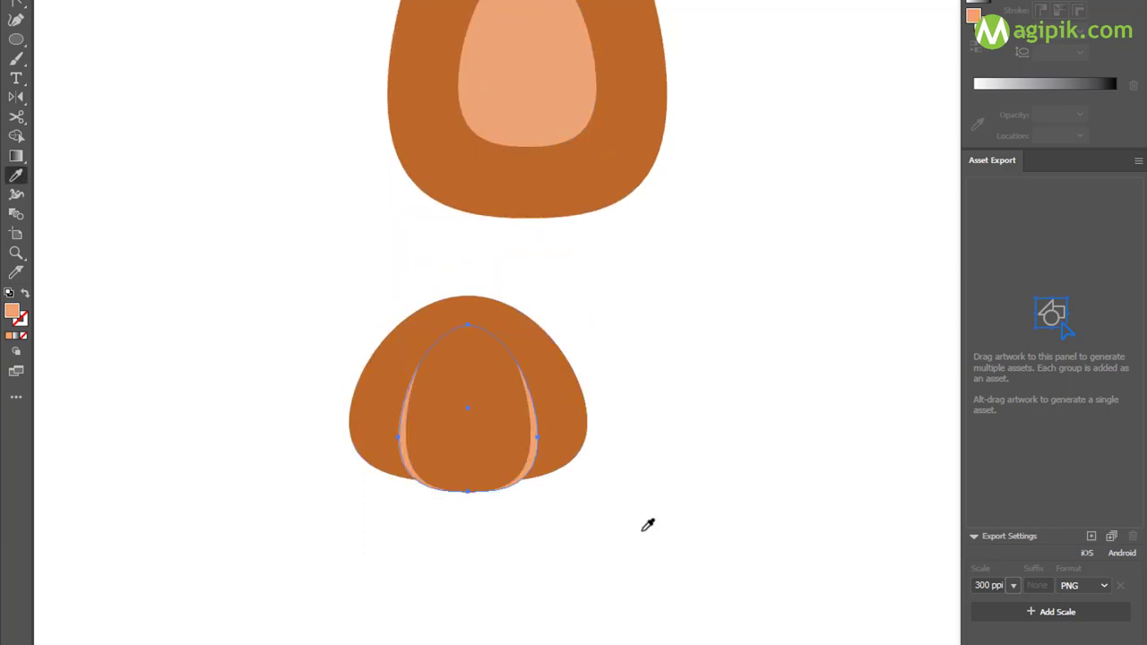
drag(472, 309, 468, 324)
click(628, 423)
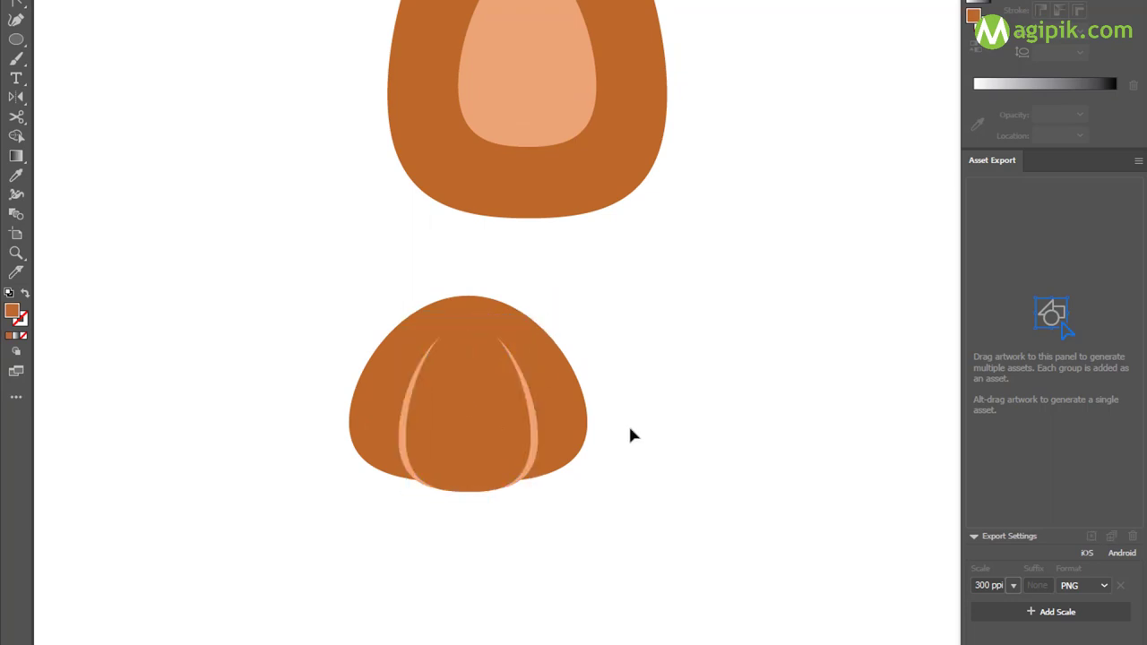
drag(294, 289, 646, 545)
key(v)
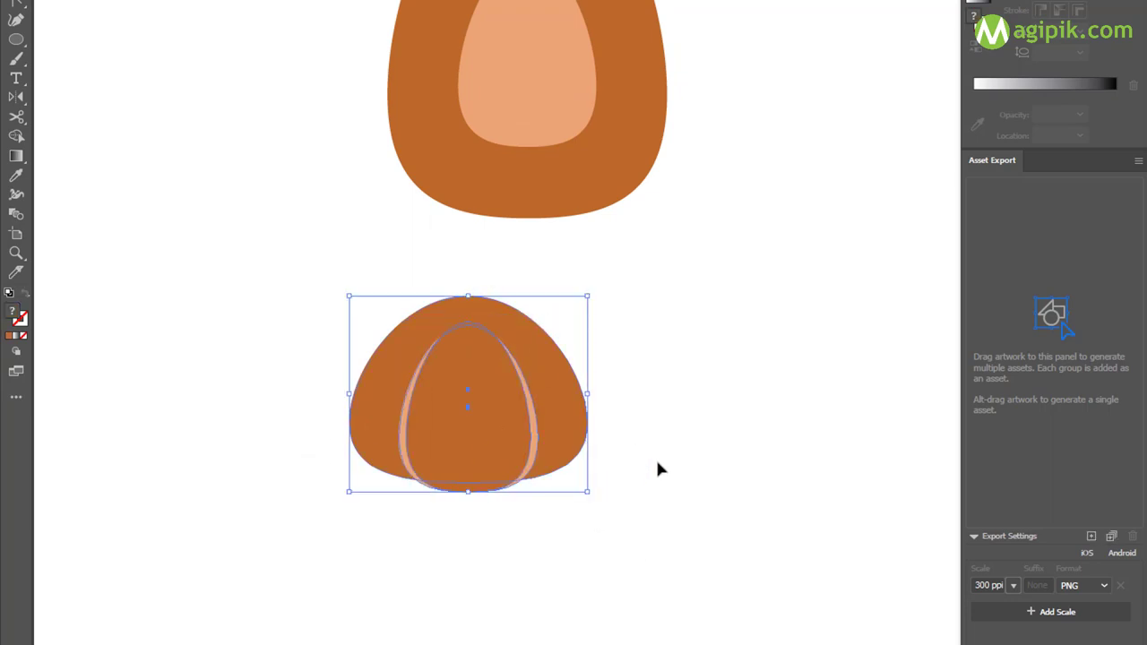
drag(468, 296, 473, 321)
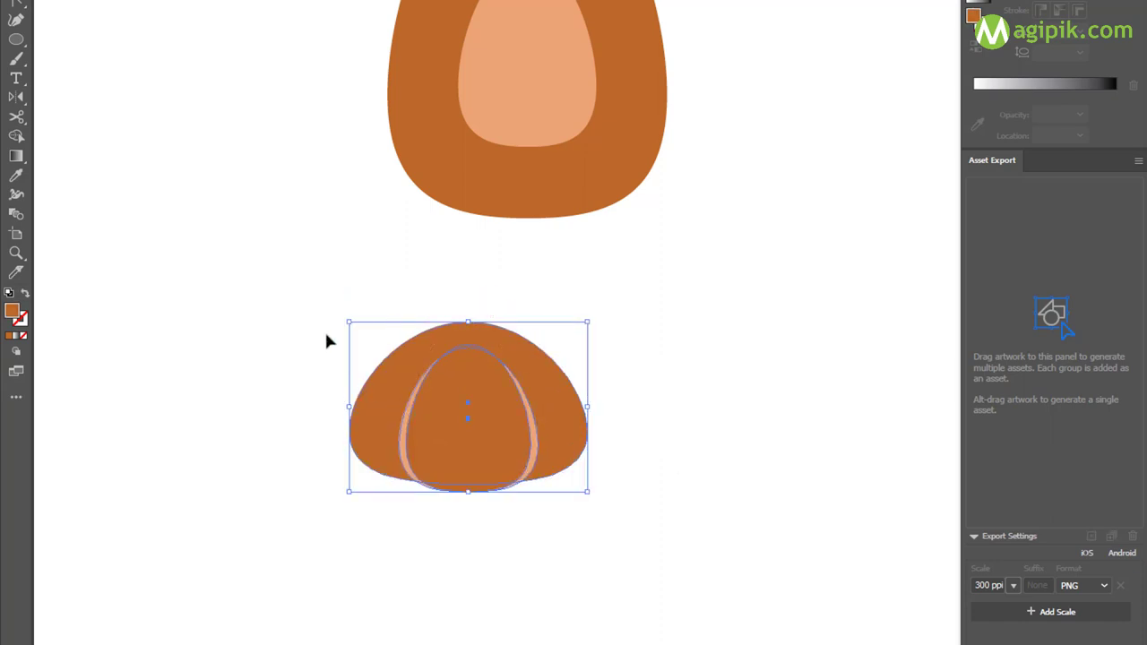
Move the dome paw shape onto the body, shrink it, and place it on the raccoon's left side.
scroll(512, 473, up, 5)
drag(502, 538, 426, 304)
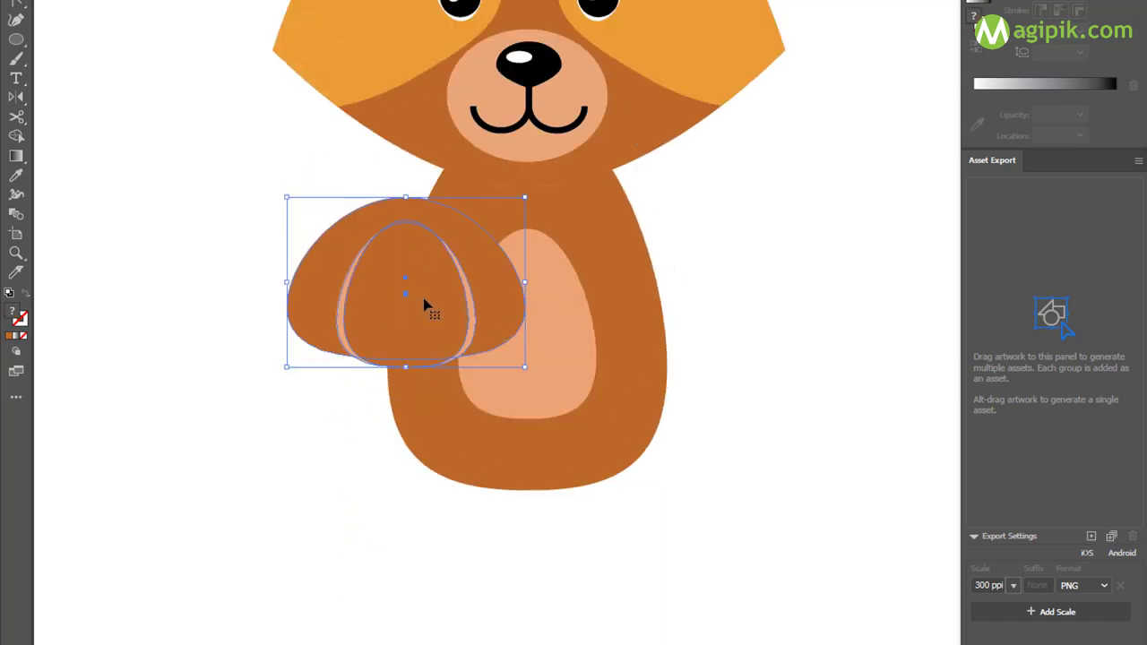
scroll(425, 305, up, 2)
drag(286, 236, 397, 295)
drag(431, 349, 404, 324)
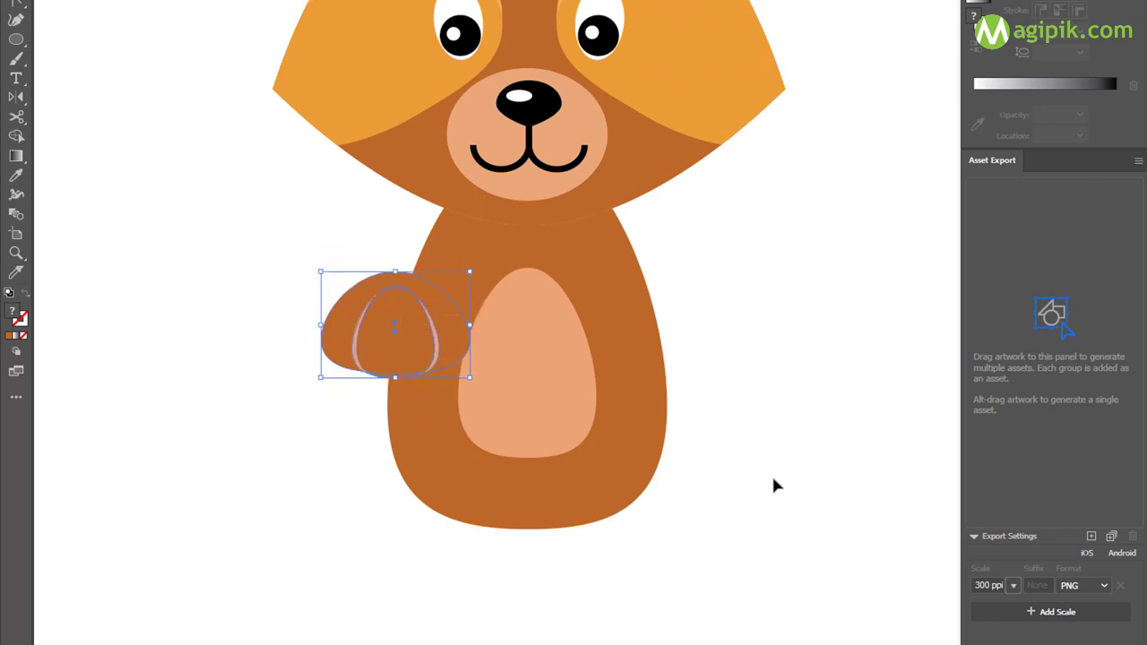
click(706, 534)
click(410, 328)
scroll(392, 428, up, 2)
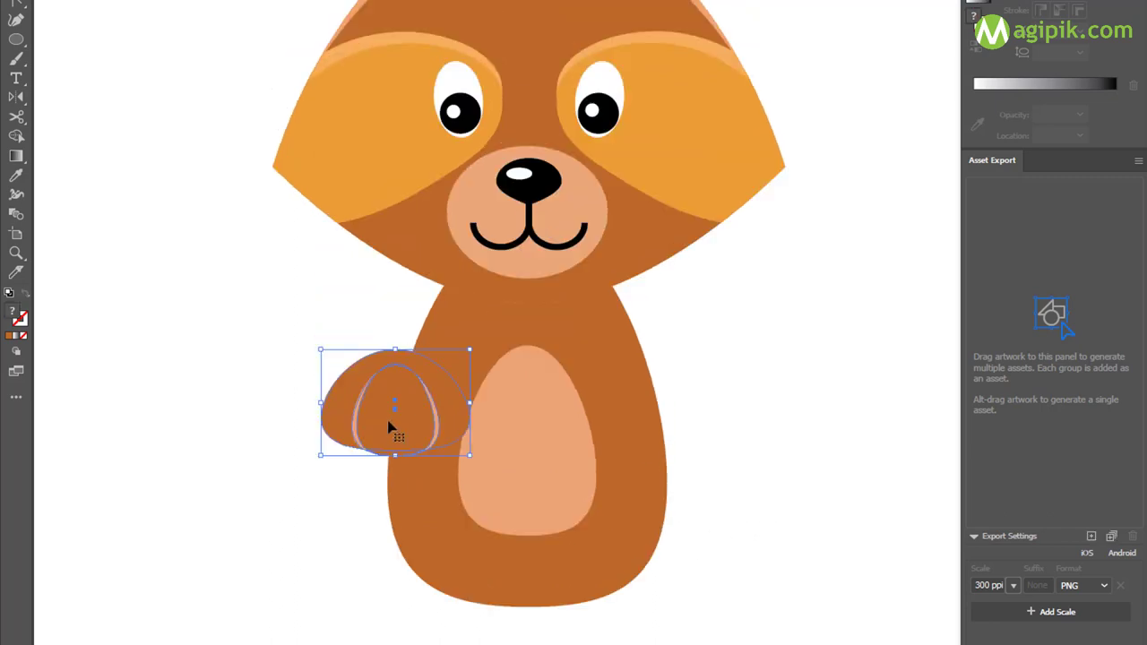
Sample orange with the Eyedropper onto the paw's inner egg shape and outer shape.
double_click(392, 428)
click(431, 180)
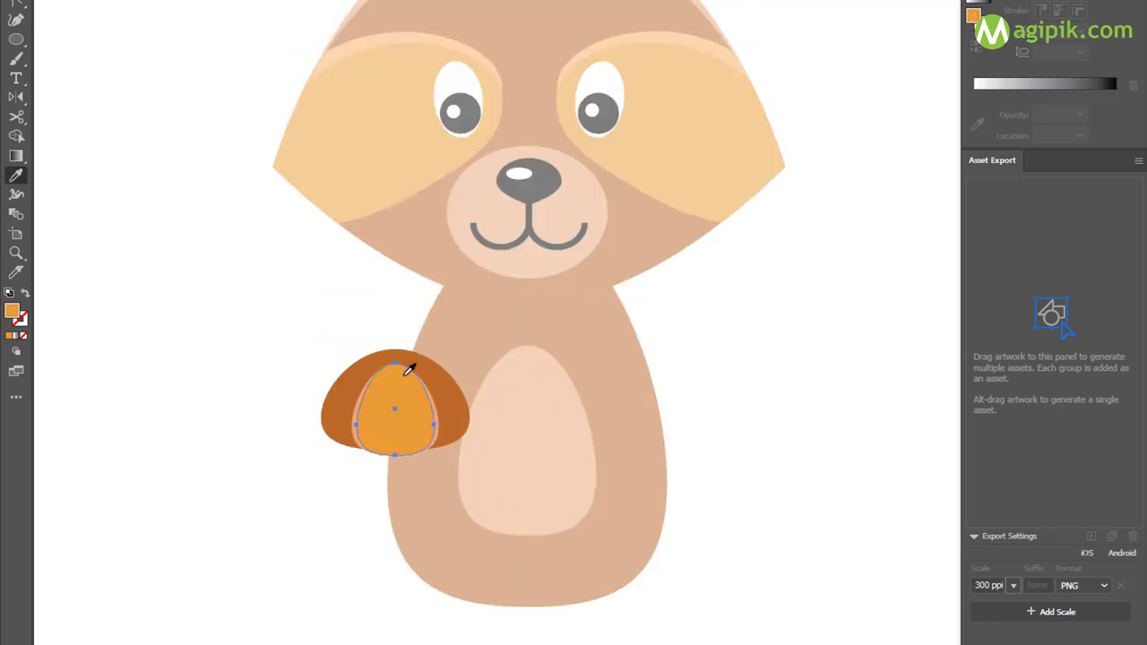
click(466, 421)
key(y)
key(i)
click(390, 170)
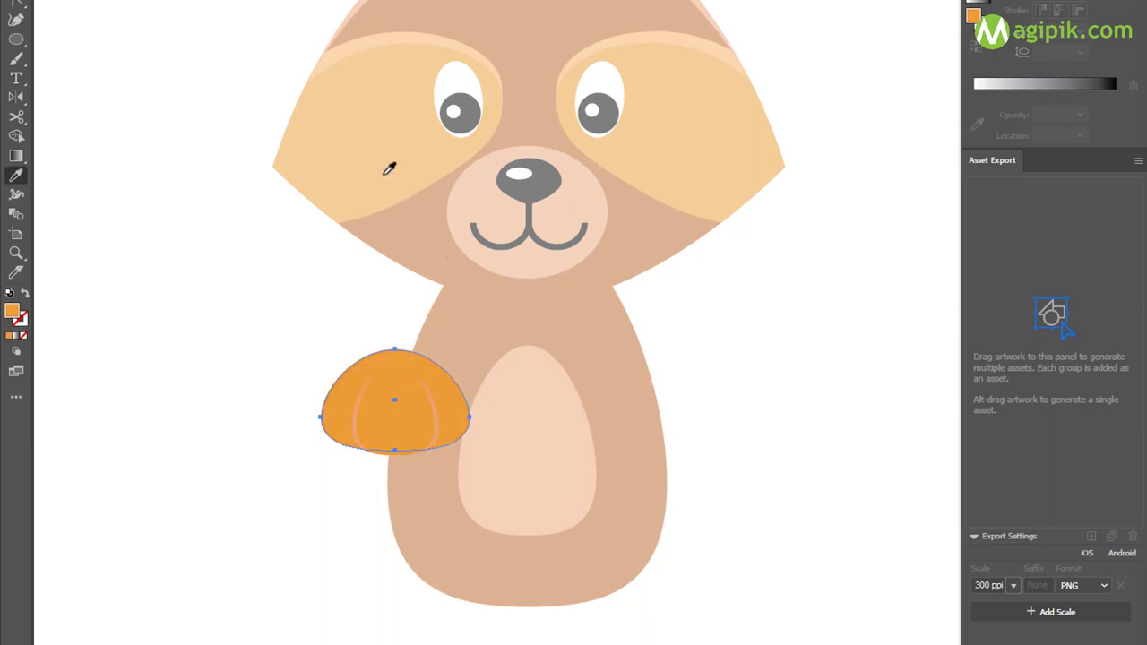
key(v)
click(346, 455)
Give the paw's inner egg shape a deeper orange fill, f7931e.
click(351, 428)
key(i)
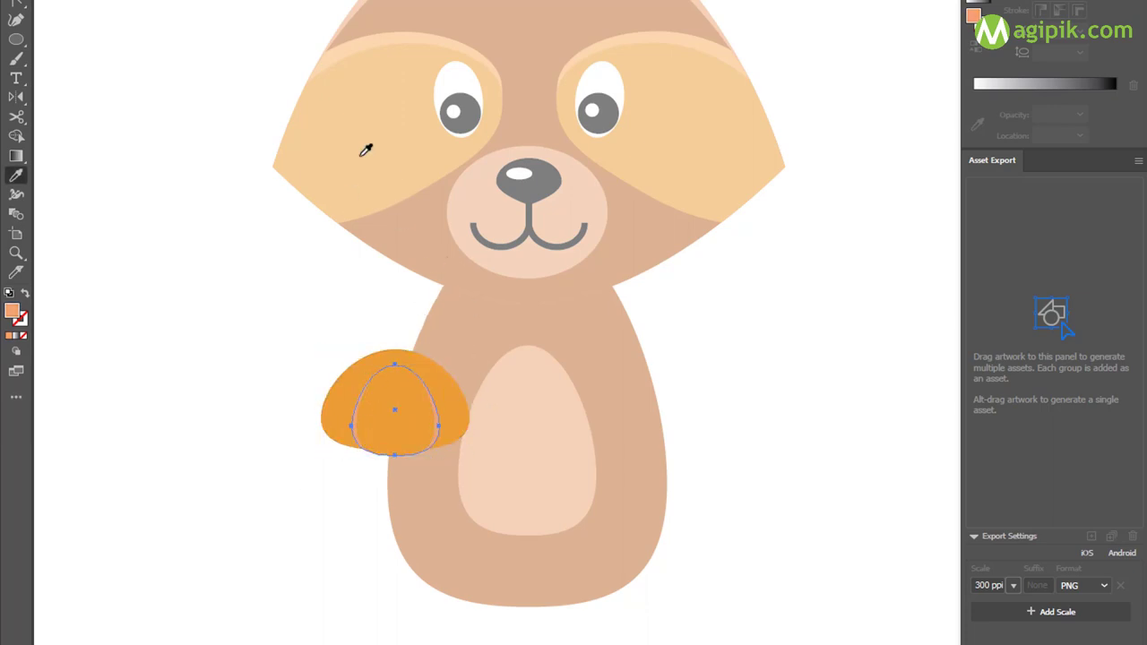
key(v)
click(292, 521)
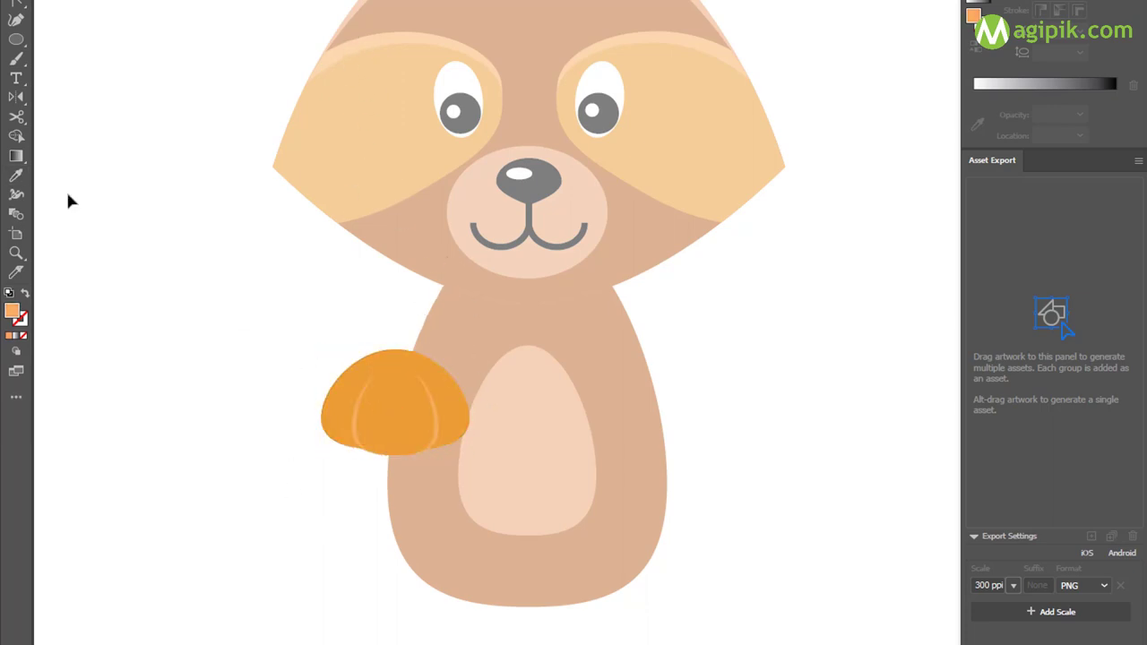
drag(336, 441, 347, 432)
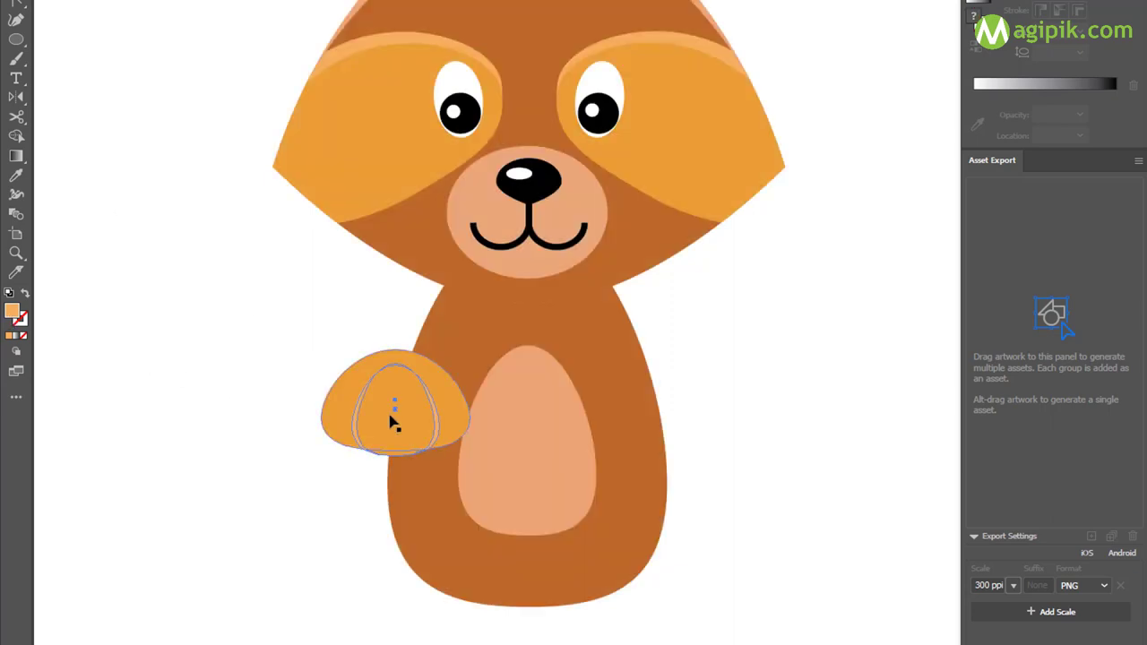
double_click(392, 423)
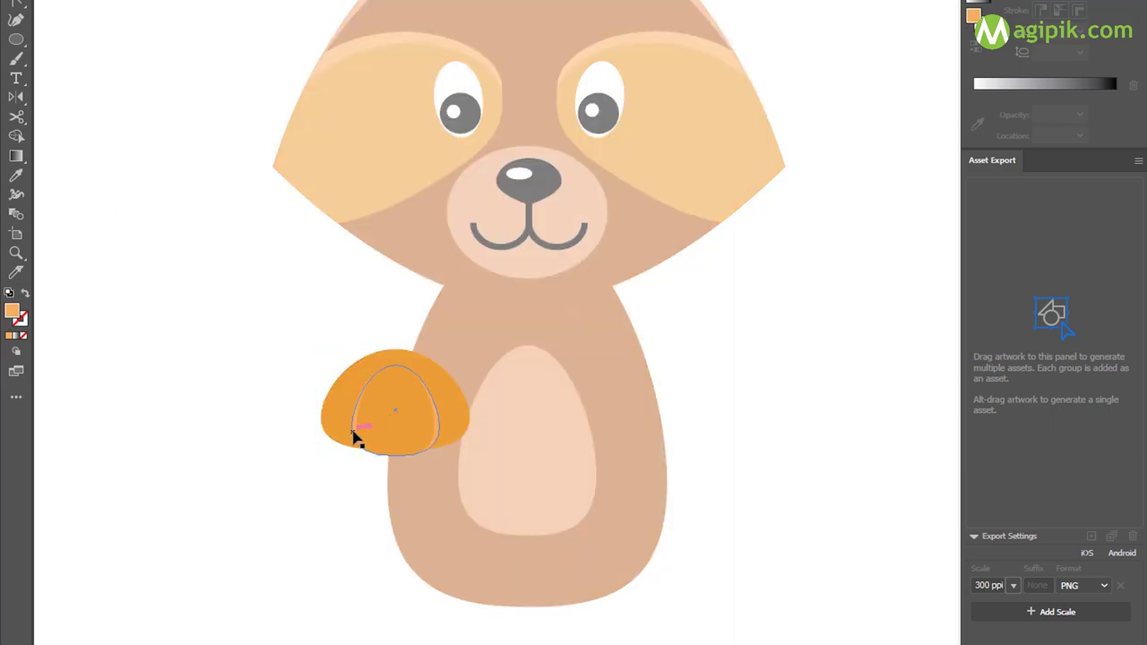
double_click(13, 312)
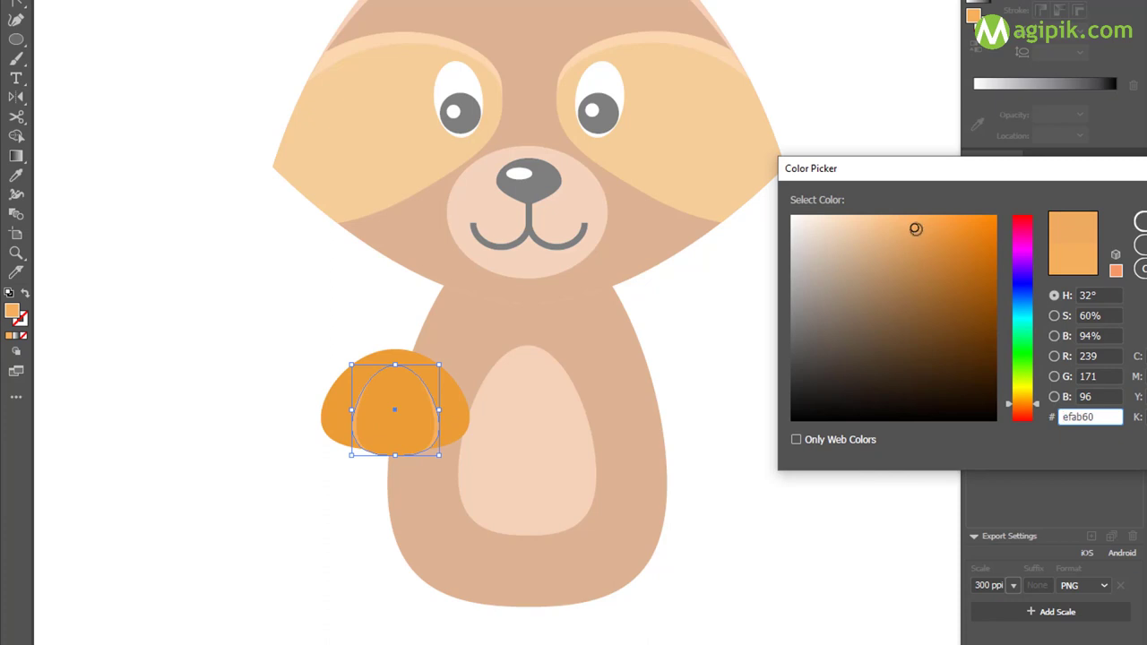
text(f7931e)
key(Return)
key(Escape)
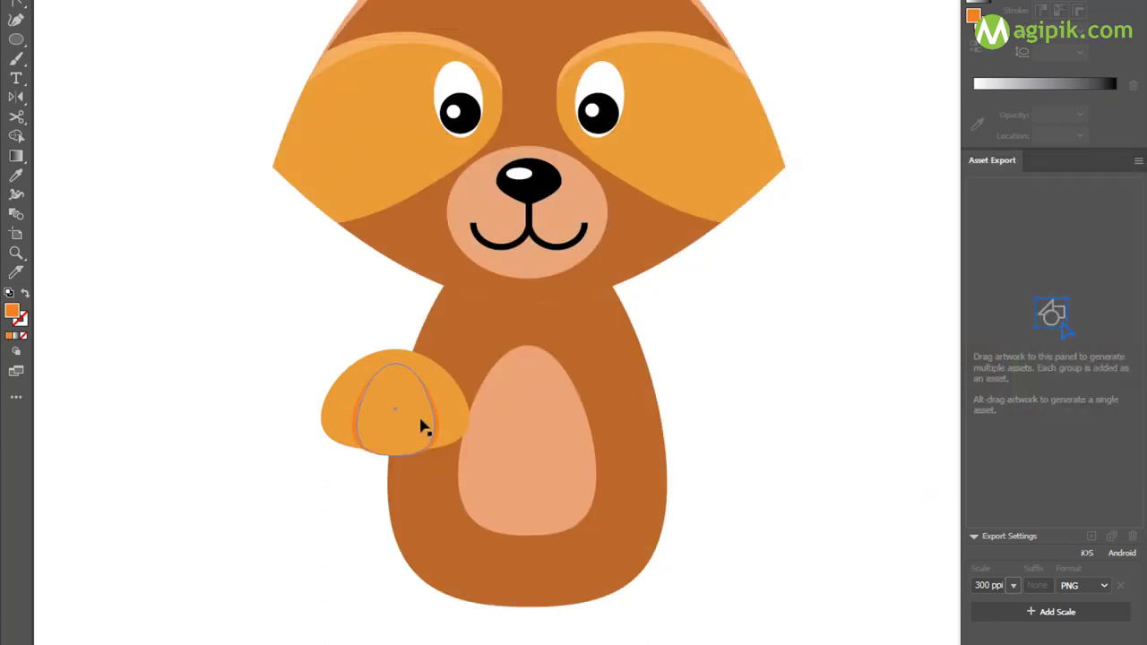
Rotate the paw counter-clockwise, and place a copy on the right tilted the opposite way.
click(422, 427)
mouse_move(468, 341)
mouse_down()
mouse_move(410, 362)
mouse_move(446, 358)
mouse_up()
drag(413, 411, 643, 418)
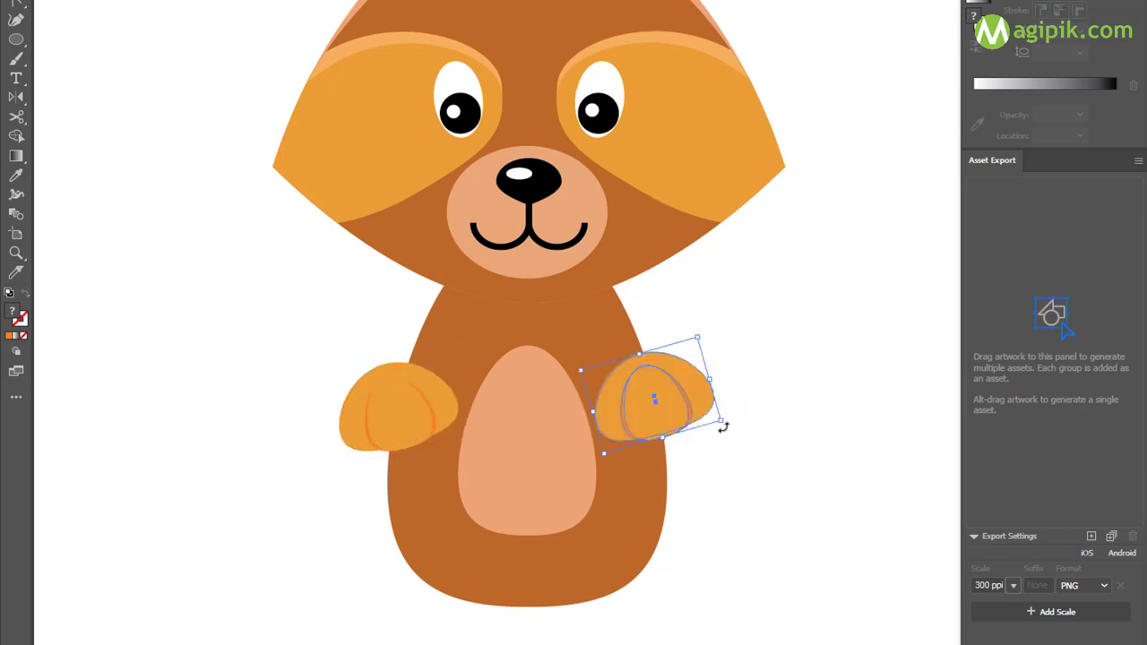
drag(723, 422, 707, 481)
drag(663, 402, 665, 406)
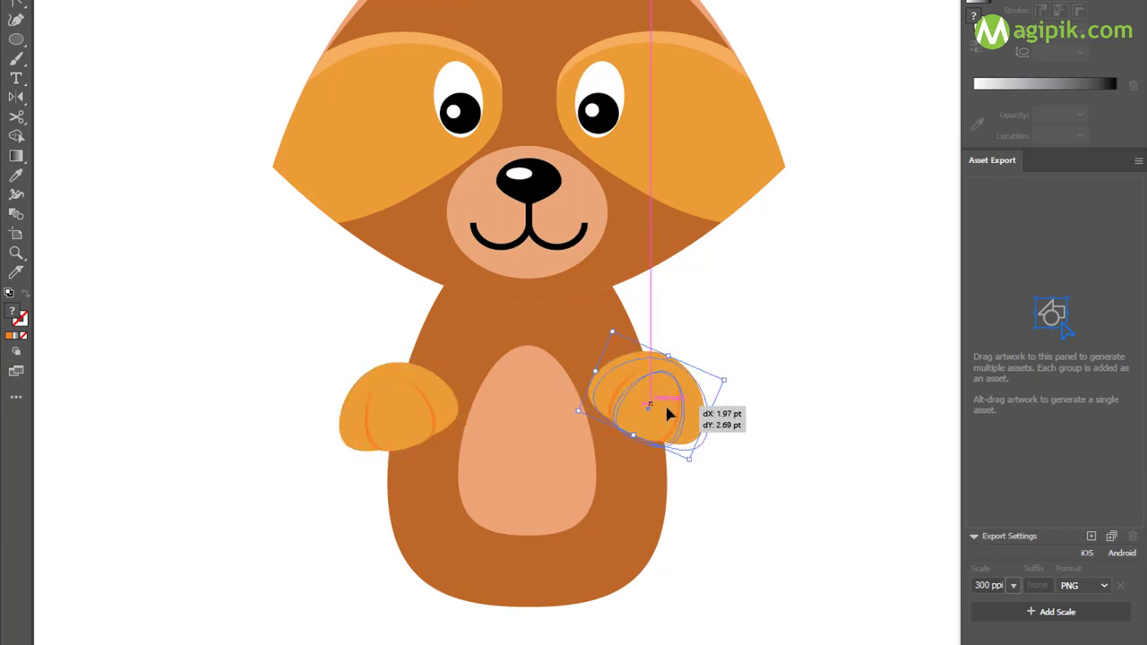
click(763, 427)
Draw a wide ellipse spanning both paws across the arms.
key(l)
drag(345, 344, 704, 441)
drag(525, 346, 525, 325)
Fill the ellipse with the body's brown and send it behind the body and paws.
key(i)
click(564, 299)
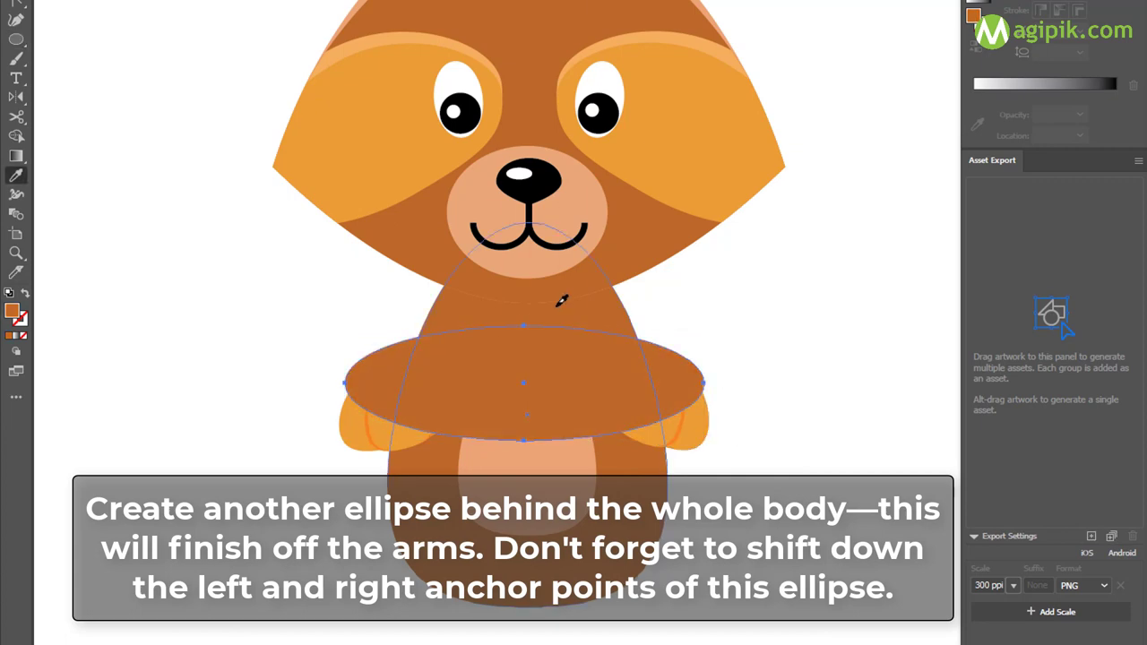
key(ctrl+shift+bracketleft)
Lower the ellipse's side anchors and widen its top curve on both sides.
key(a)
click(345, 382)
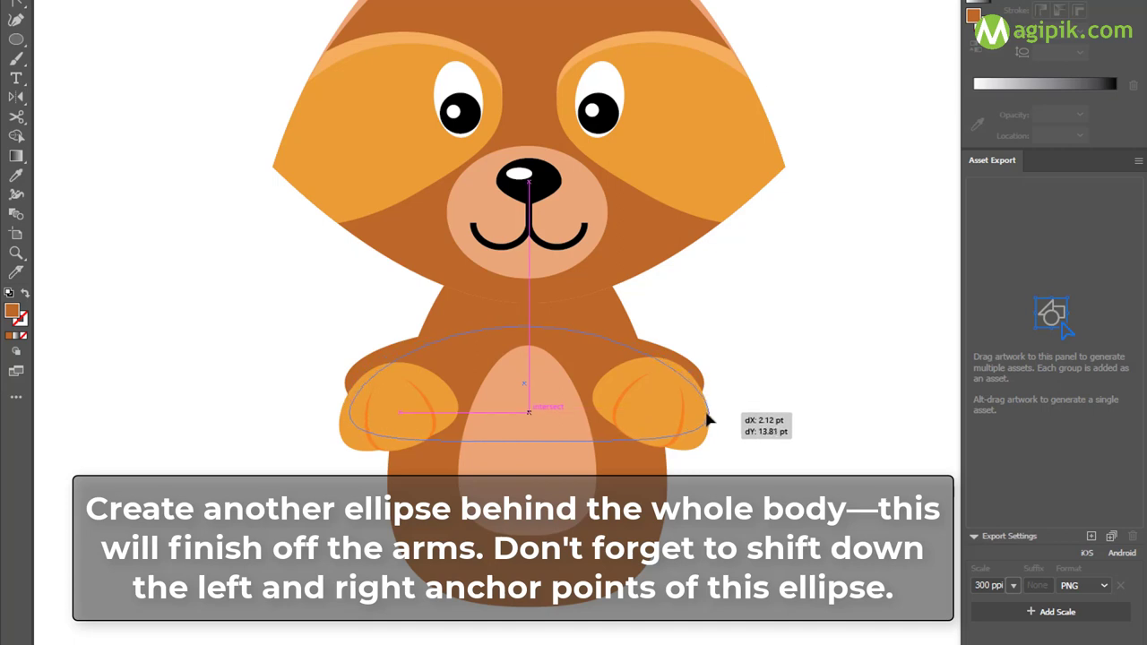
drag(707, 402, 706, 408)
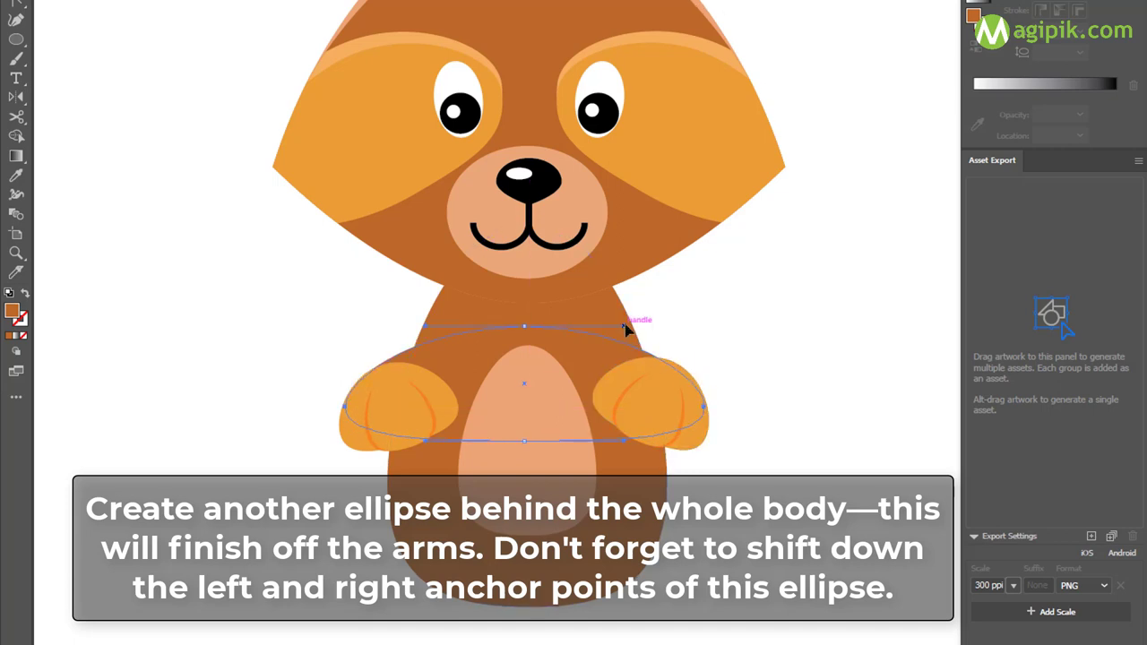
drag(625, 326, 659, 330)
drag(426, 324, 401, 330)
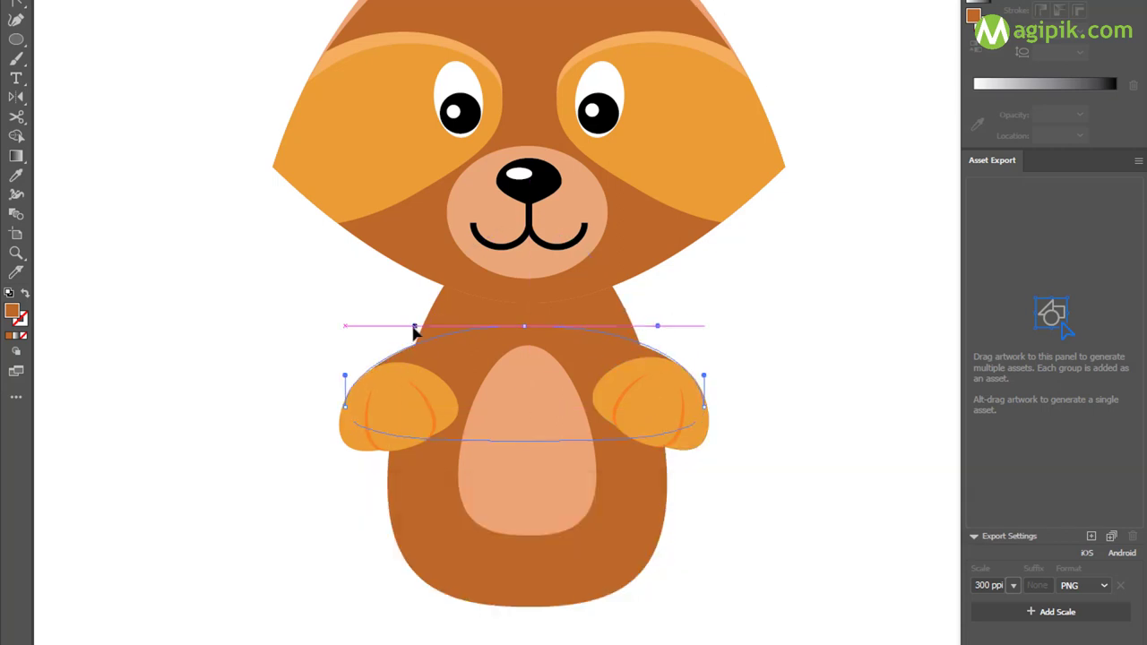
click(346, 407)
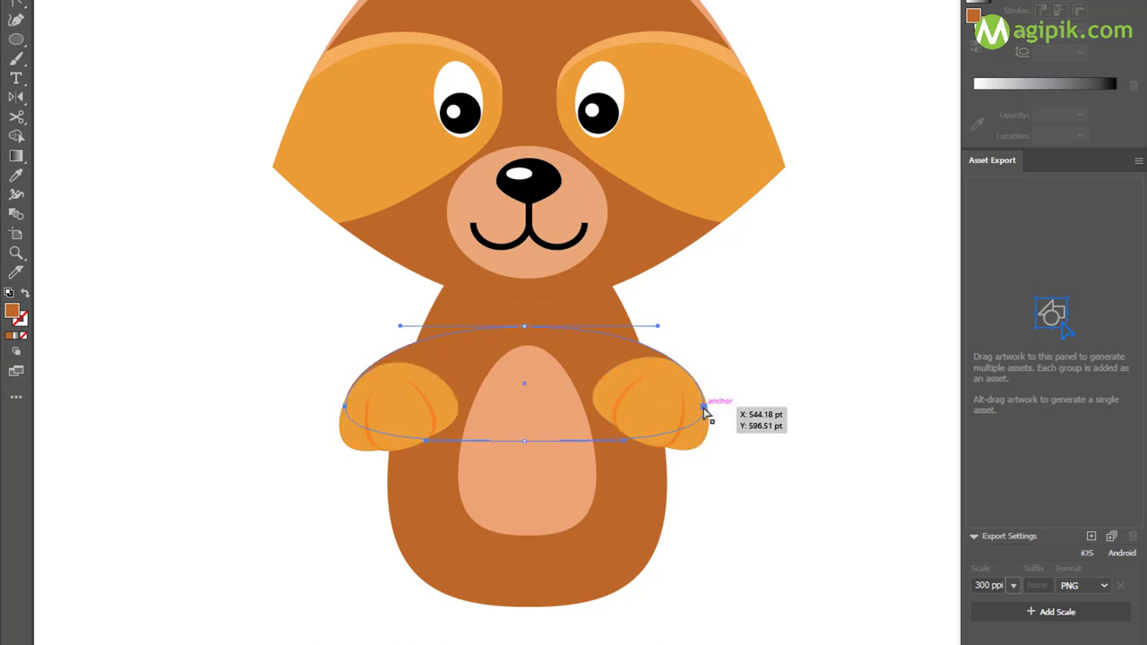
drag(704, 408, 704, 417)
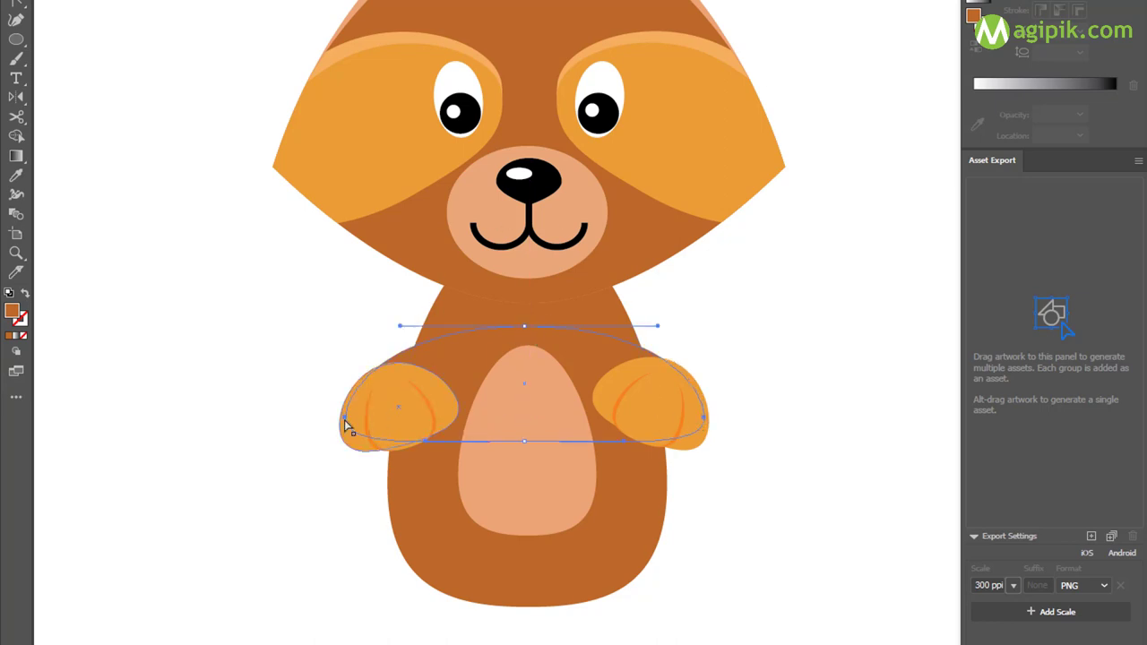
Refine the side anchors and round the upper curves into a domed arm shape.
drag(346, 422, 341, 417)
click(705, 418)
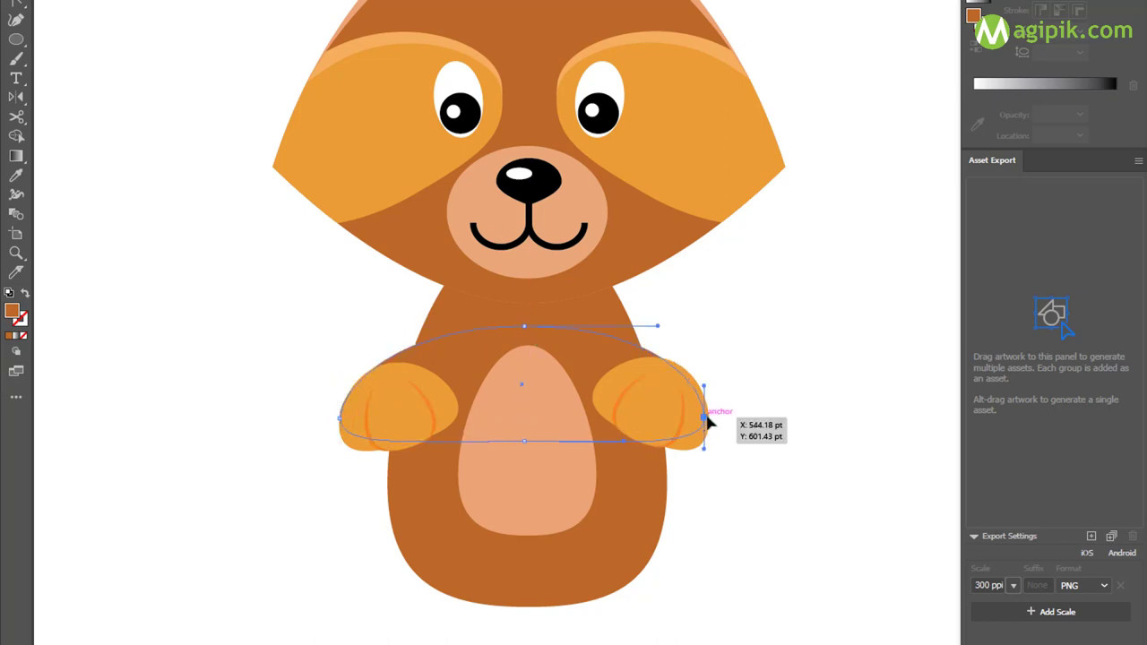
click(649, 394)
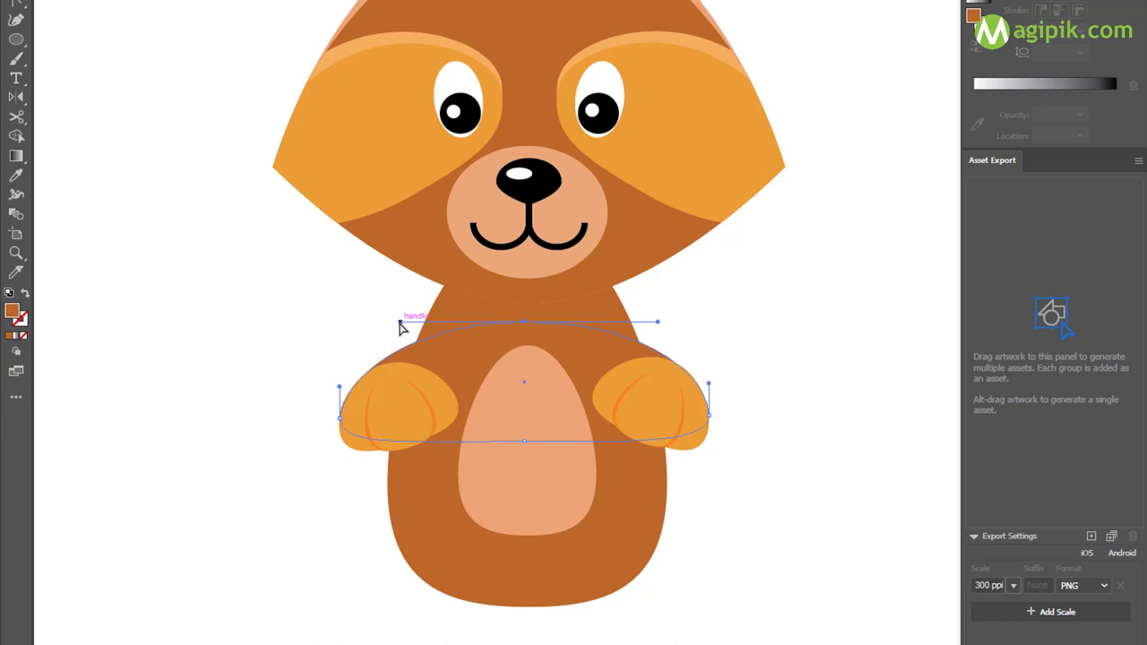
drag(401, 325, 389, 322)
drag(659, 321, 667, 323)
click(761, 436)
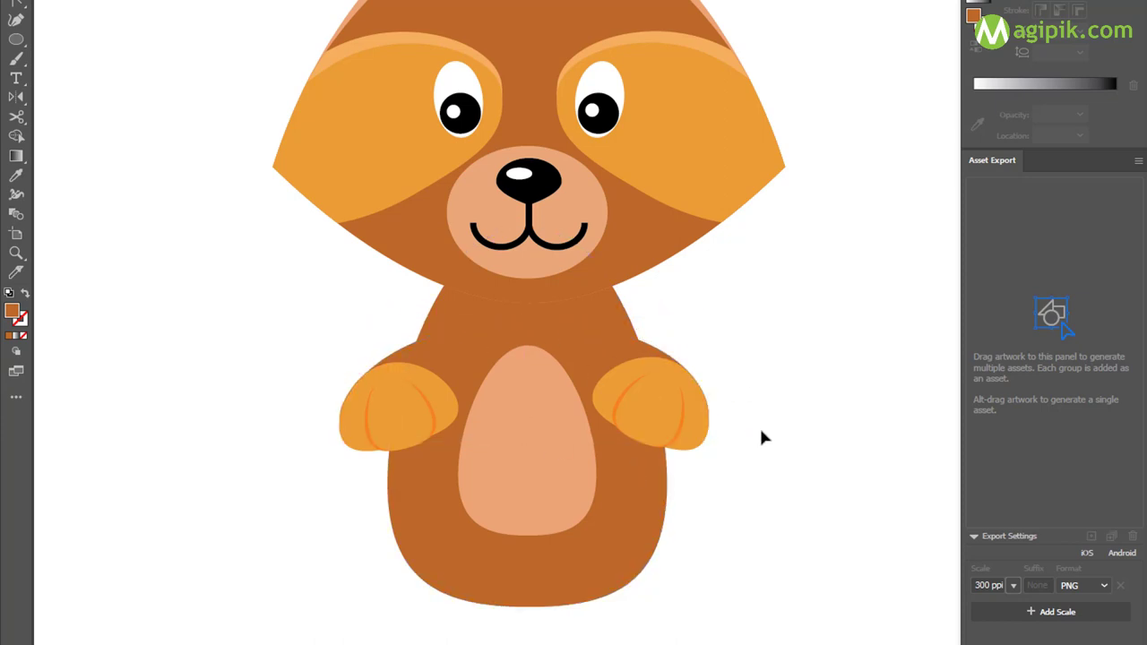
click(654, 352)
Set the arm shape's fill to the body's brown, c66a38, in the Color Picker.
scroll(756, 273, up, 1)
key(v)
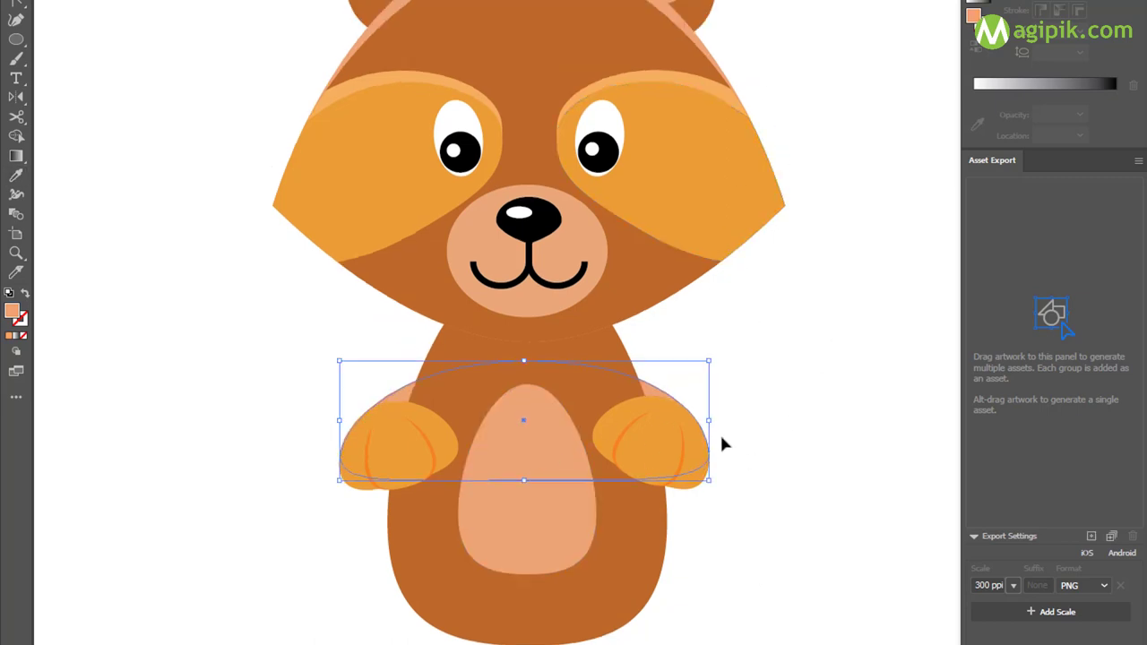
double_click(11, 313)
drag(891, 230, 938, 261)
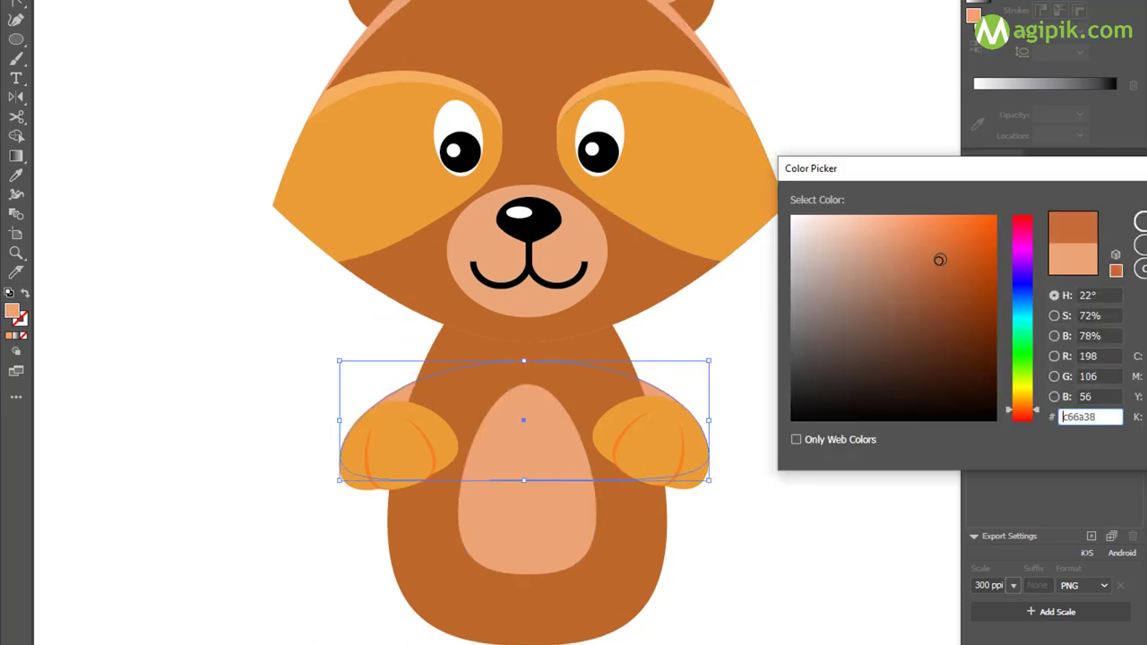
key(Return)
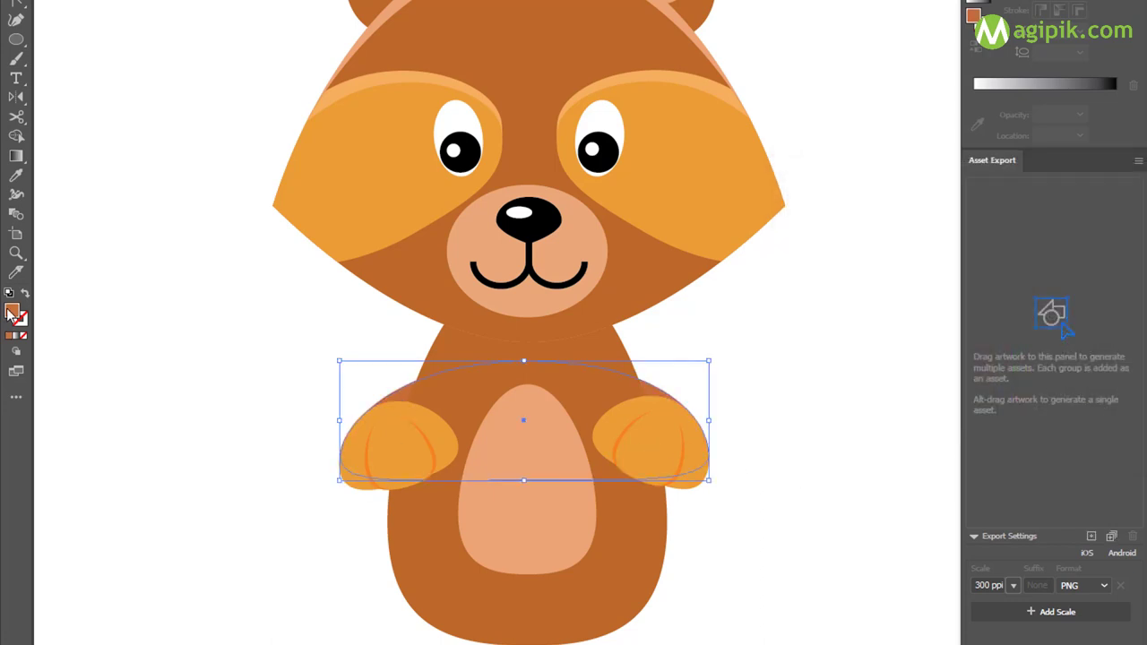
double_click(11, 312)
key(Return)
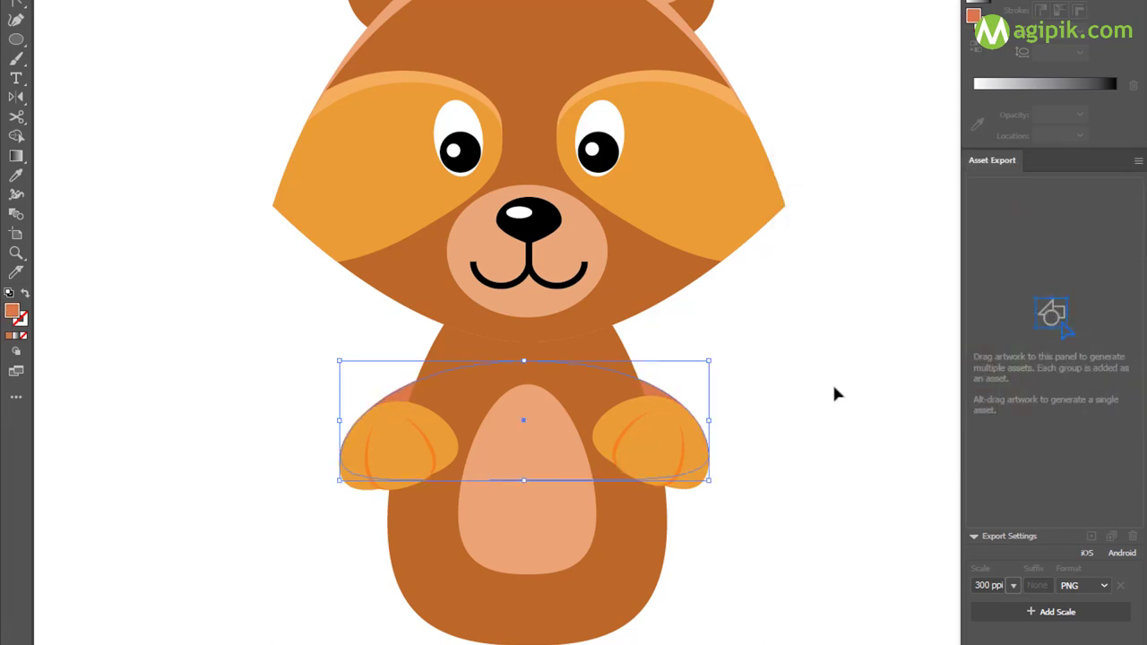
click(831, 382)
scroll(690, 489, down, 2)
scroll(689, 488, down, 3)
scroll(692, 499, down, 3)
Draw an upright ellipse below the body and raise its side anchors into an egg-shaped foot.
scroll(692, 499, down, 1)
key(l)
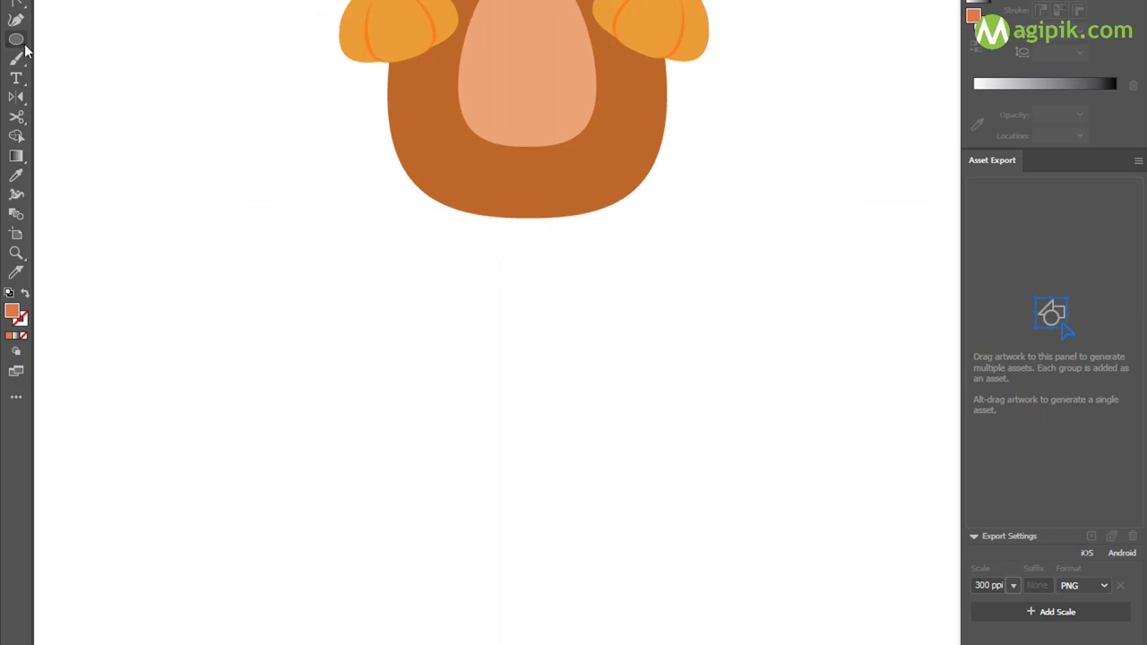
drag(413, 303, 575, 536)
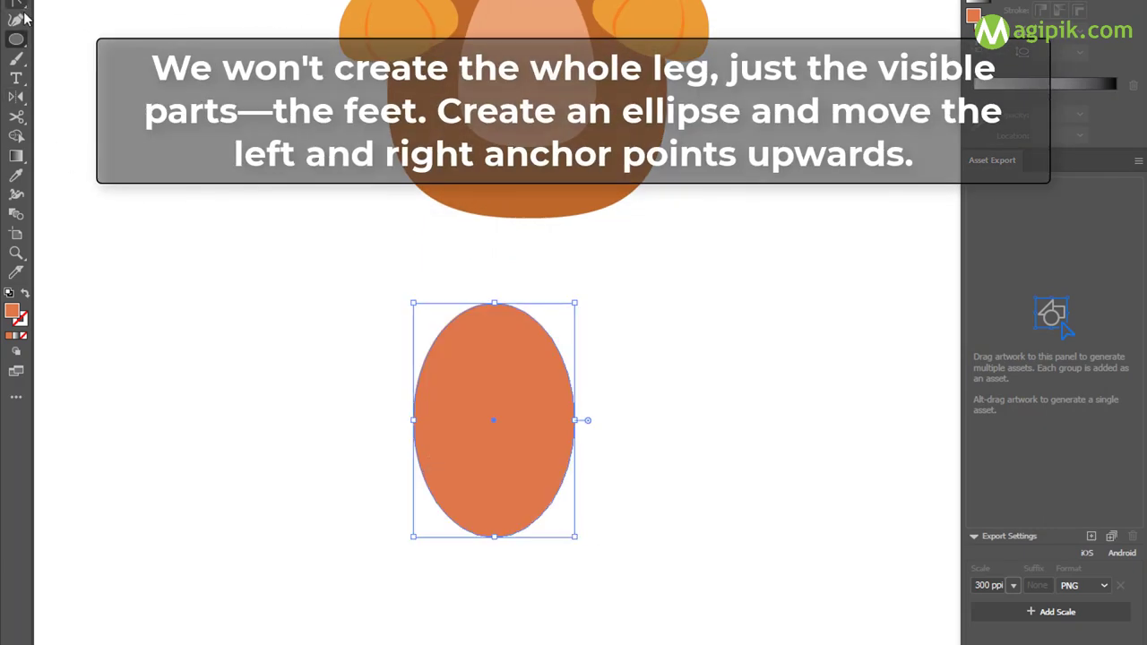
key(a)
drag(372, 394, 622, 448)
drag(575, 419, 576, 382)
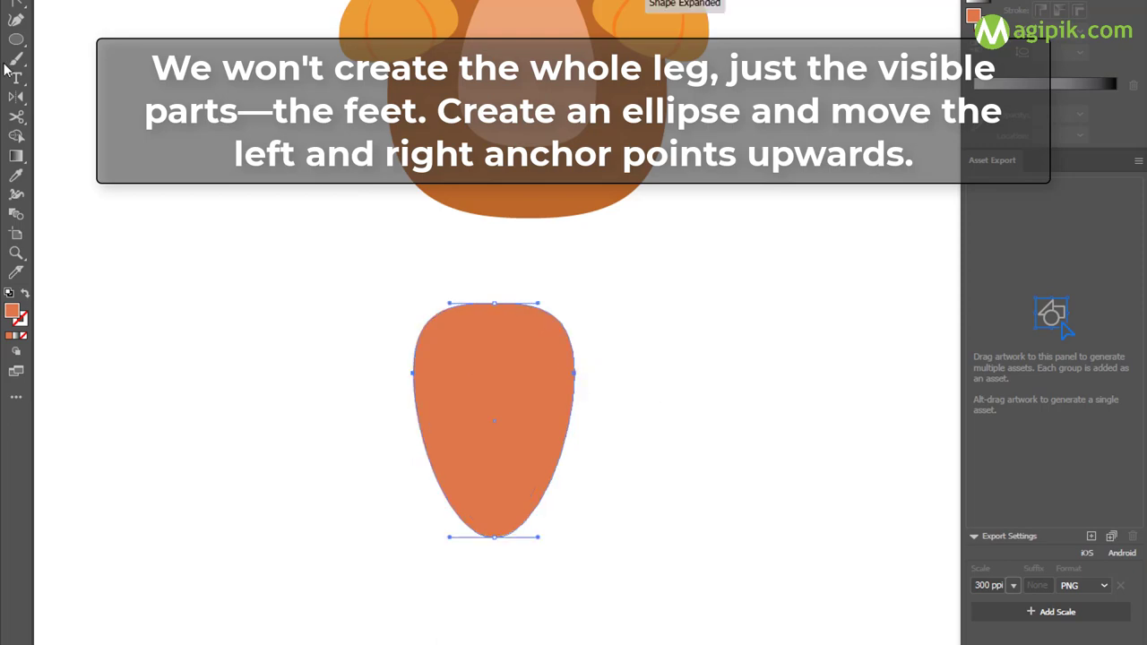
key(v)
Add a smaller orange-red inner pad and small toe pad ellipses to the foot.
drag(494, 304, 502, 426)
double_click(11, 311)
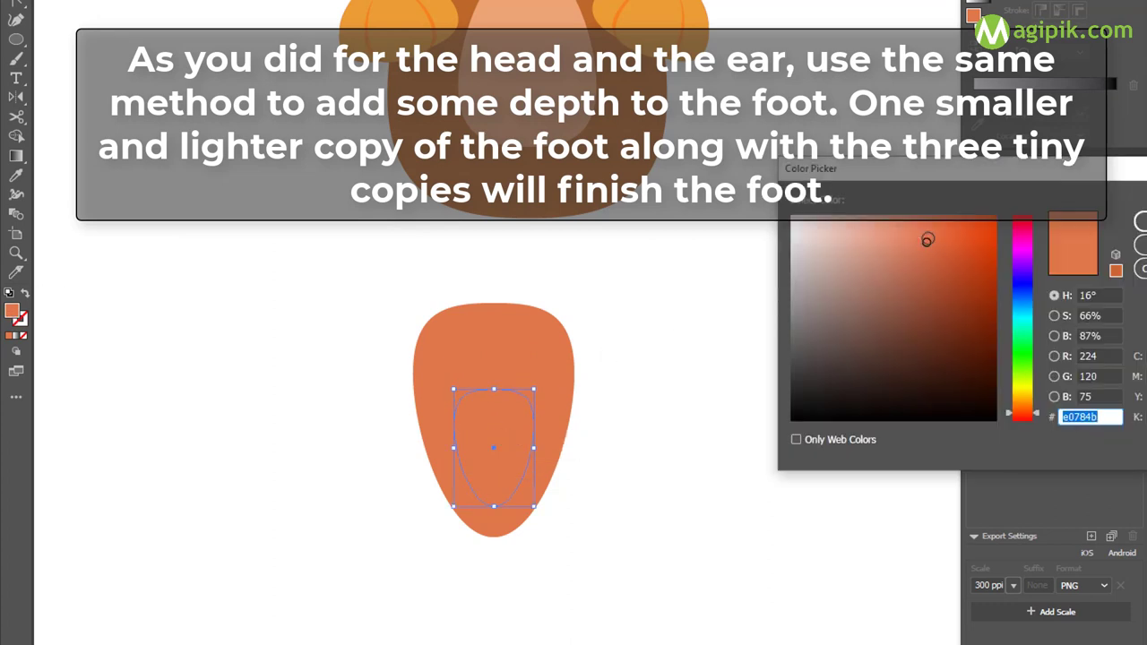
key(Return)
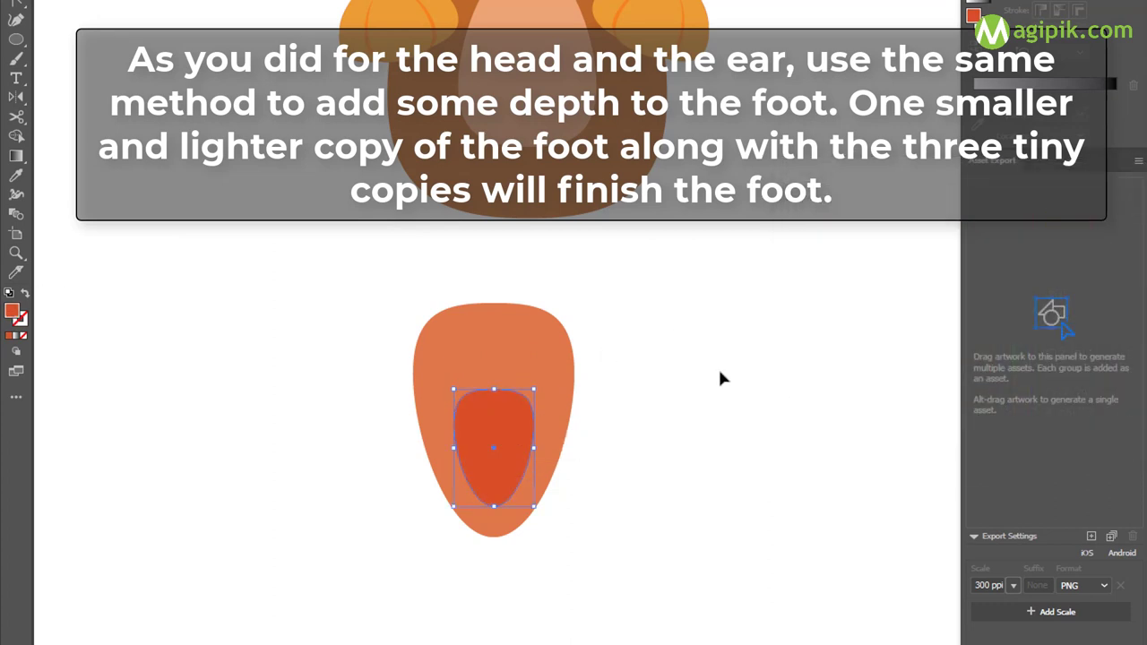
drag(440, 339, 475, 380)
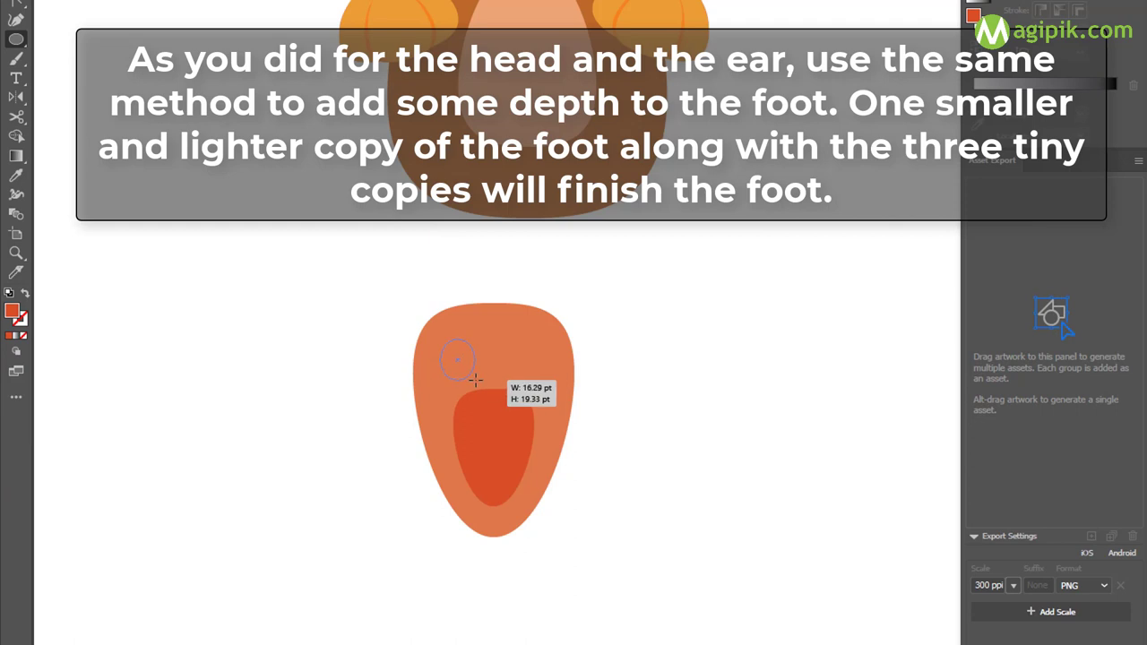
mouse_move(494, 343)
mouse_down()
mouse_move(520, 380)
mouse_move(492, 347)
mouse_move(493, 322)
mouse_move(540, 354)
mouse_move(571, 337)
mouse_move(551, 328)
mouse_move(557, 354)
mouse_move(545, 358)
mouse_move(448, 357)
mouse_move(457, 345)
mouse_up()
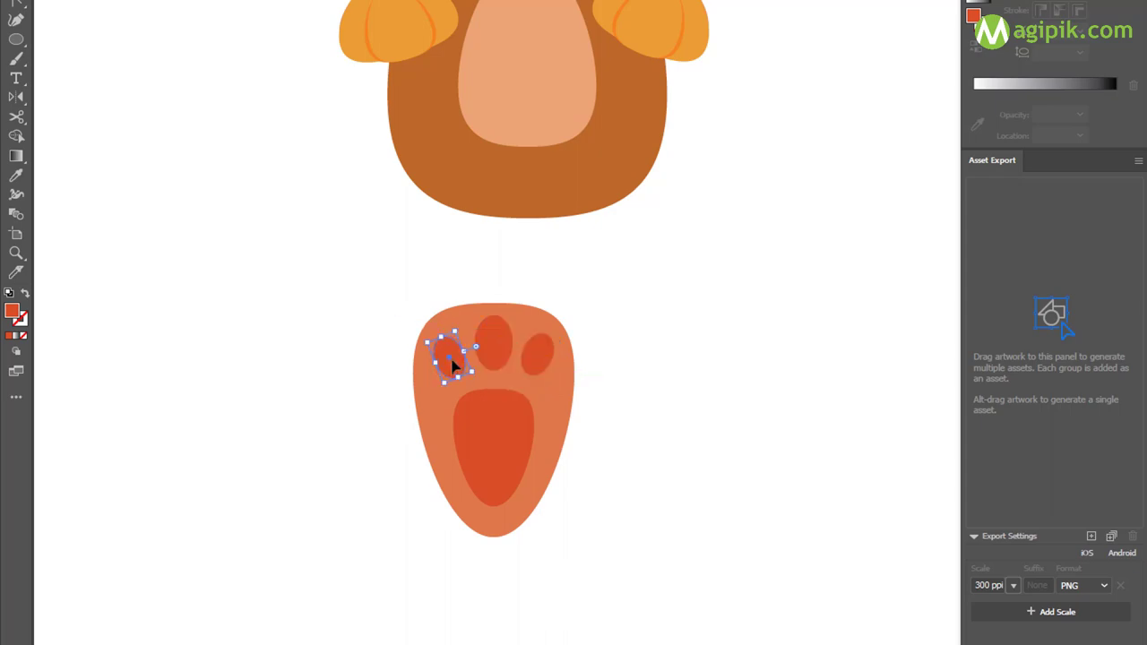
click(664, 448)
Shrink the finished foot and move it under the raccoon's left hand.
scroll(535, 506, up, 3)
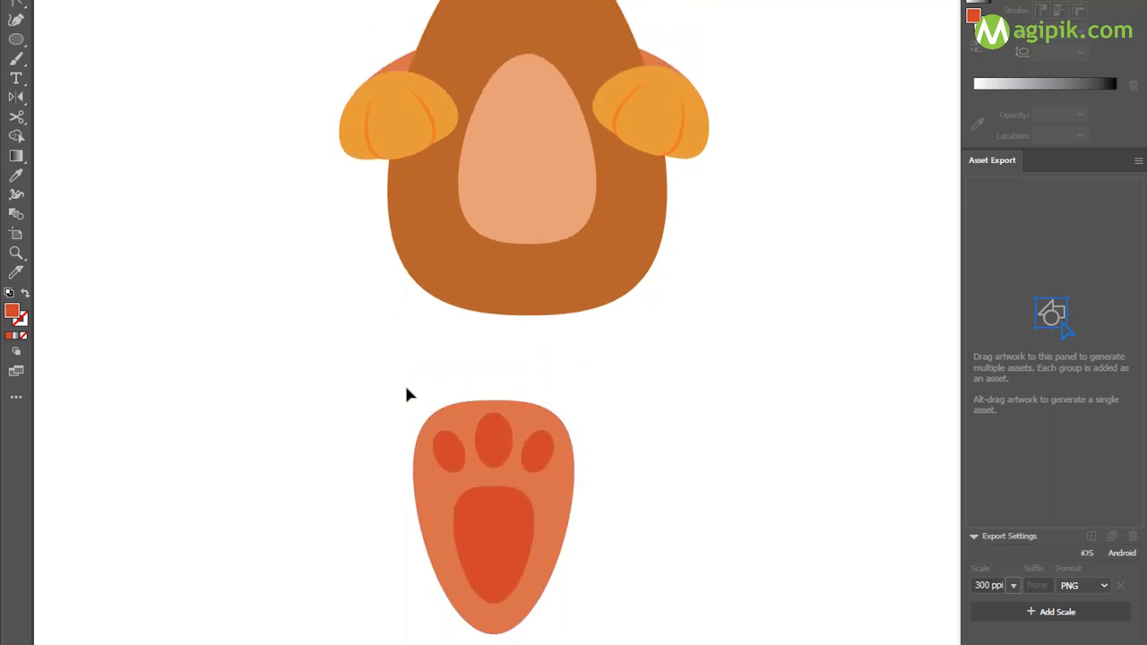
click(495, 526)
drag(573, 401, 551, 468)
mouse_move(487, 536)
mouse_down()
mouse_move(405, 210)
mouse_move(615, 211)
mouse_up()
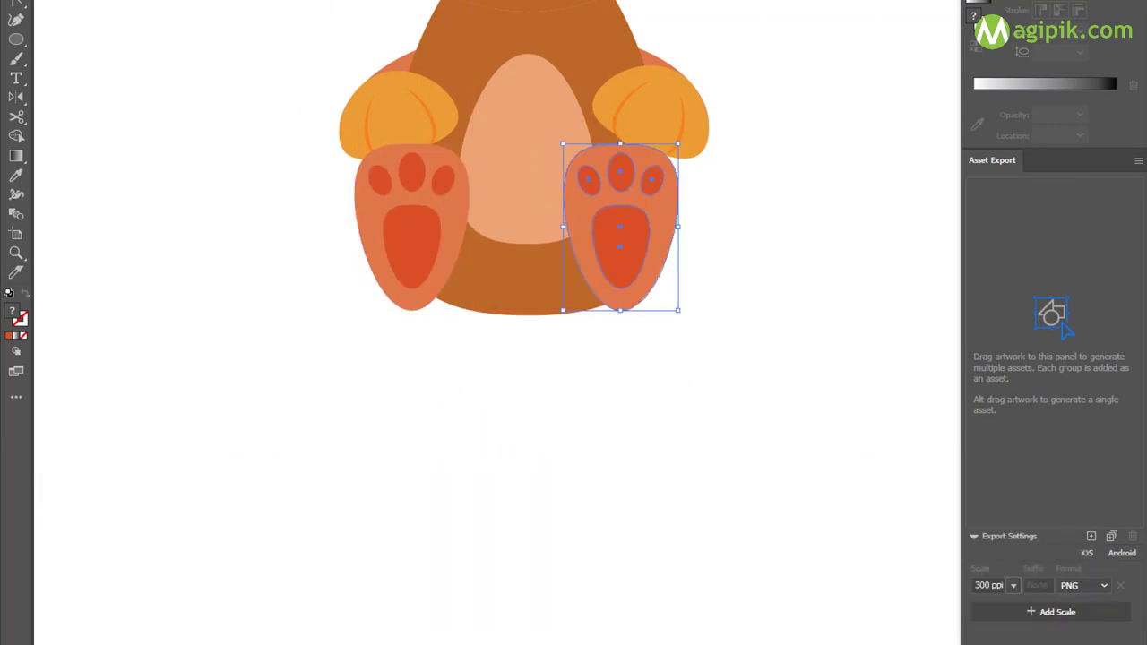
Select the left and right hands together to check them over the feet.
click(397, 123)
shift+click(645, 123)
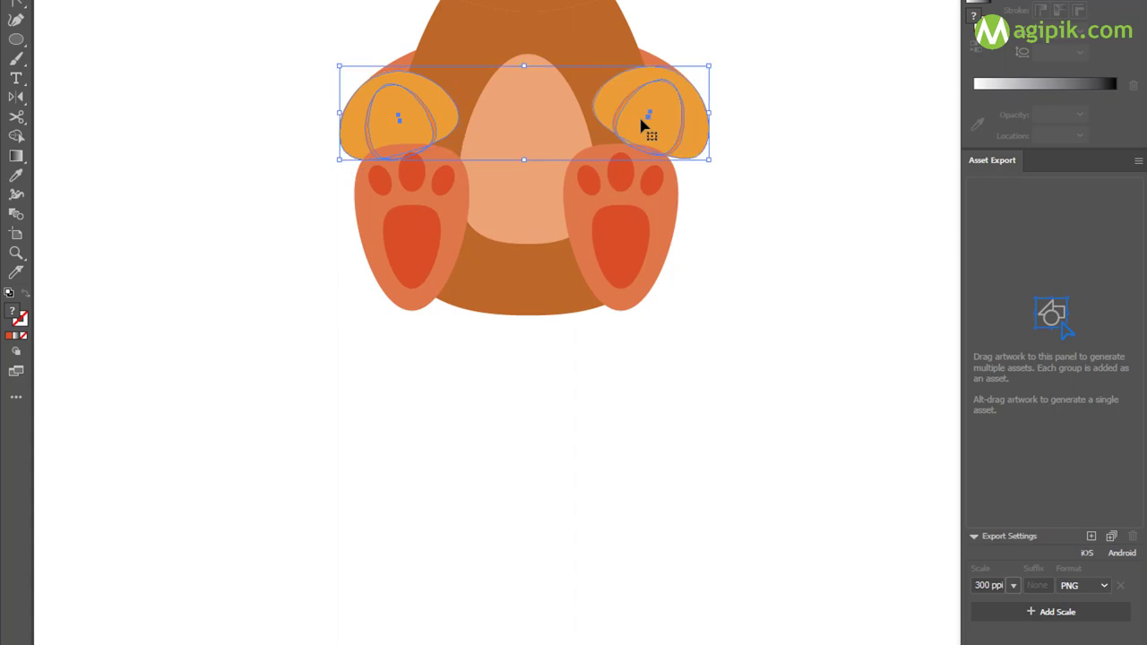
click(816, 278)
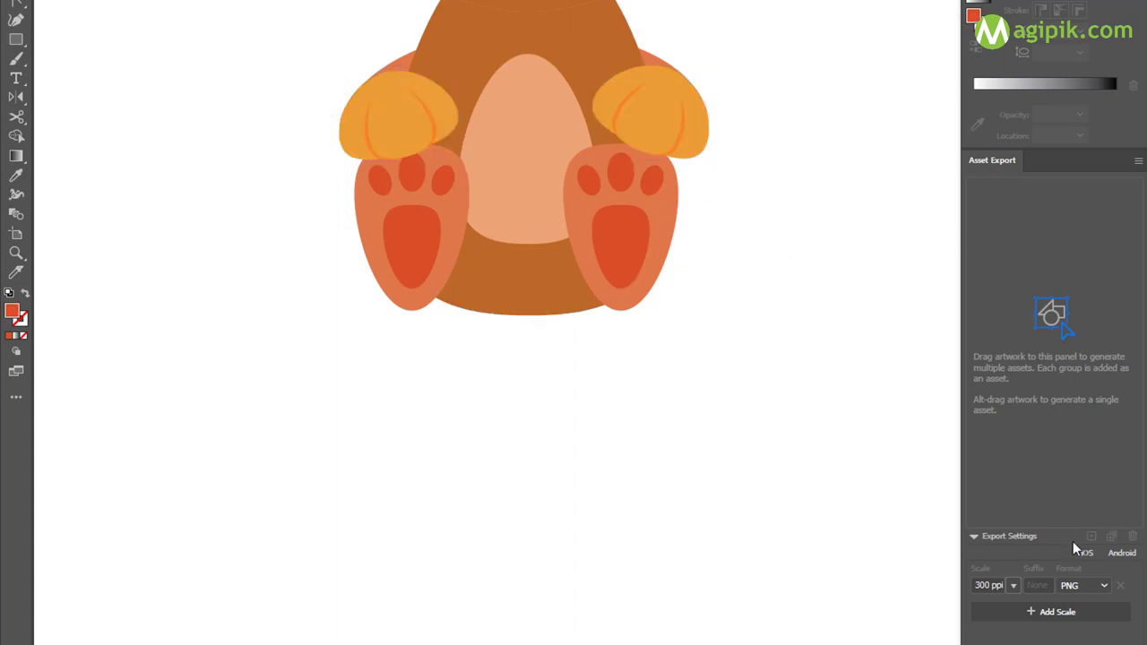
click(16, 40)
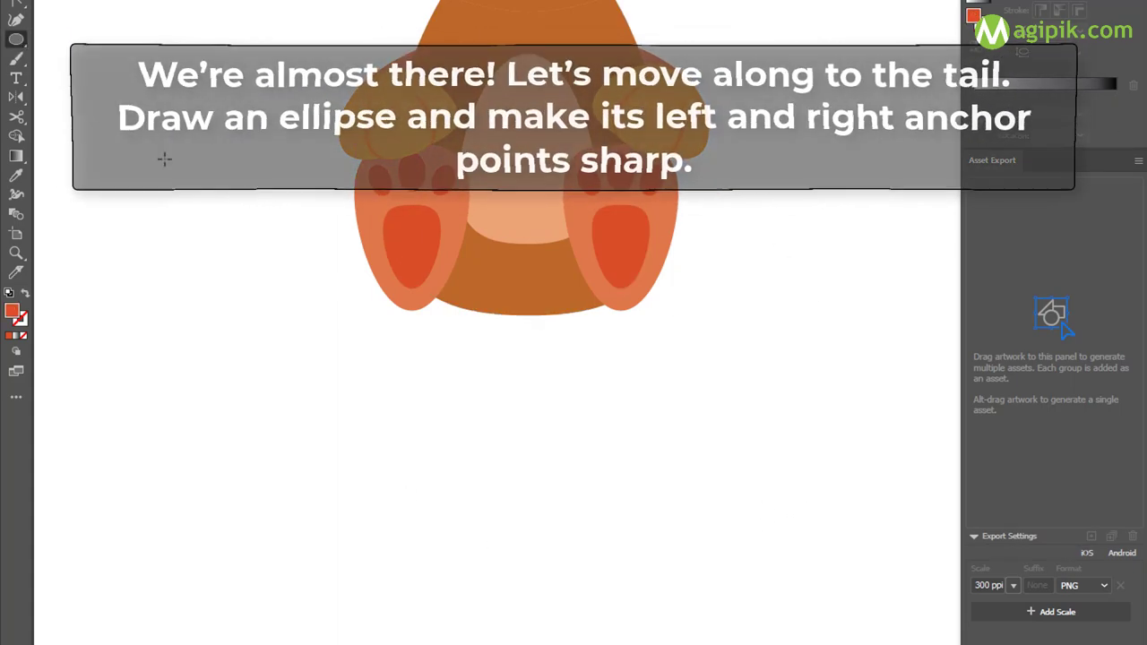
Draw a wide tail ellipse with sharp side corners and a thin vertical stripe rectangle over it.
drag(341, 465, 666, 570)
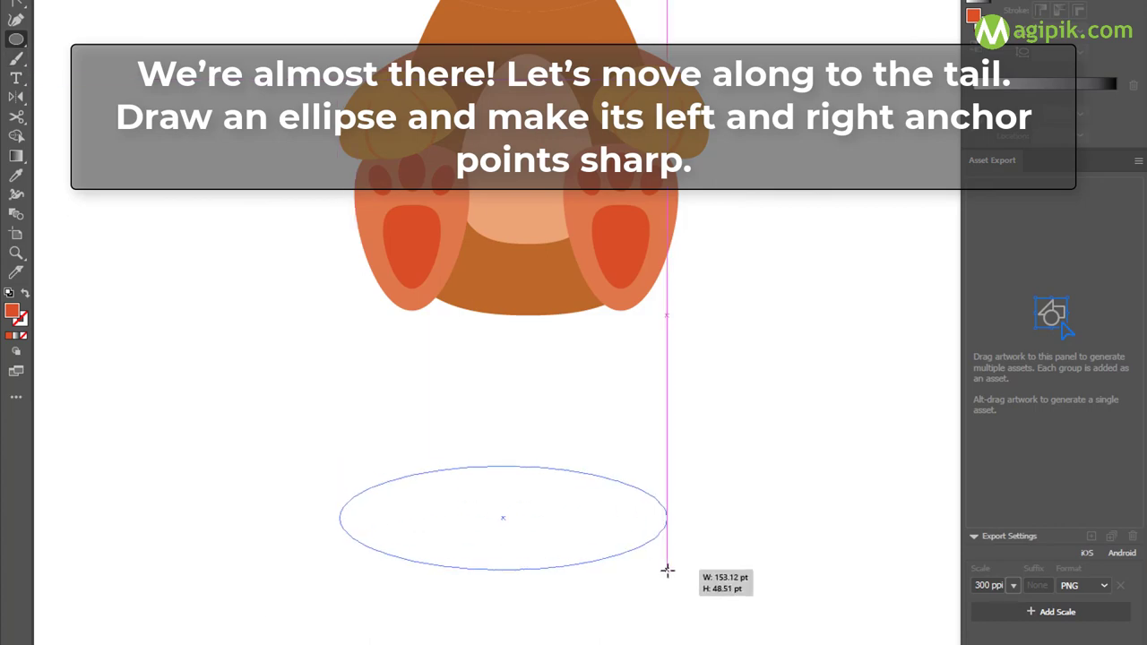
click(341, 519)
click(671, 520)
key(m)
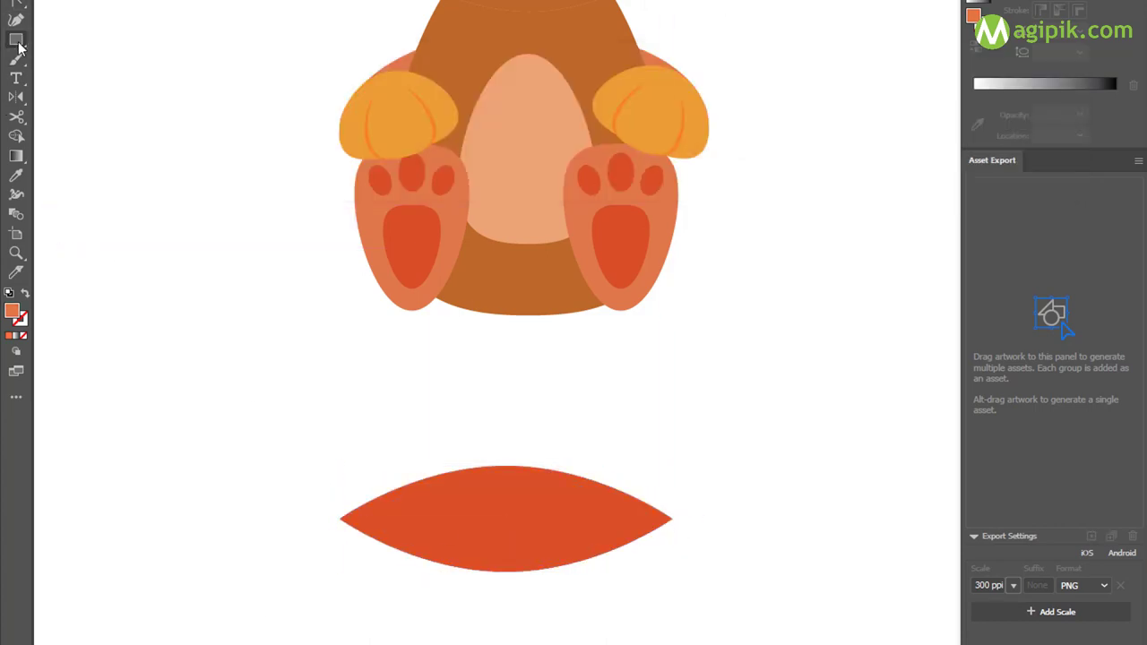
mouse_move(365, 466)
mouse_down()
mouse_move(378, 612)
mouse_move(408, 572)
mouse_up()
Repeat the stripe copies, Arc-warp and expand them, and crop them to the tail outline.
key(ctrl+d)
key(ctrl+d)
key(ctrl+d)
key(ctrl+d)
key(ctrl+d)
key(ctrl+d)
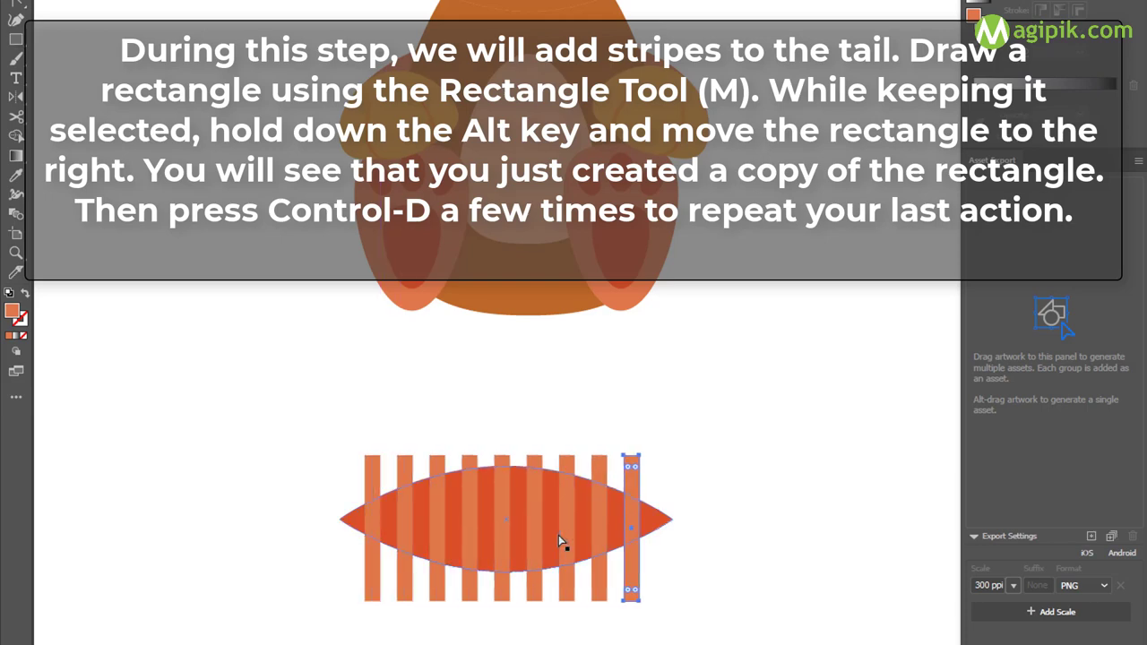
drag(358, 426, 645, 457)
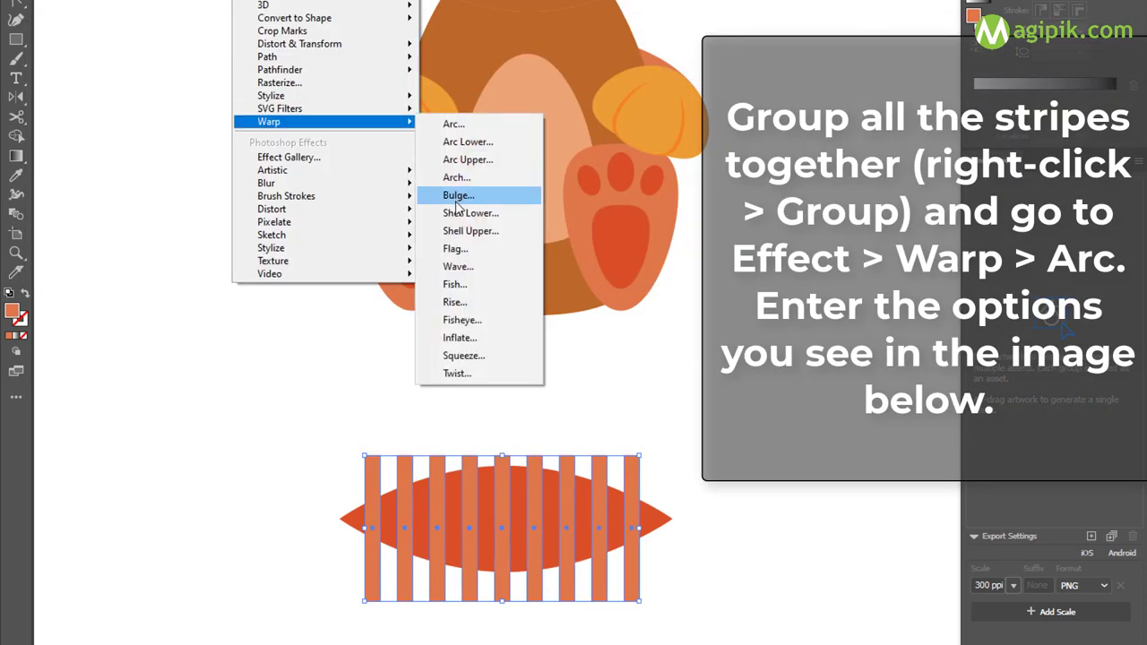
click(461, 195)
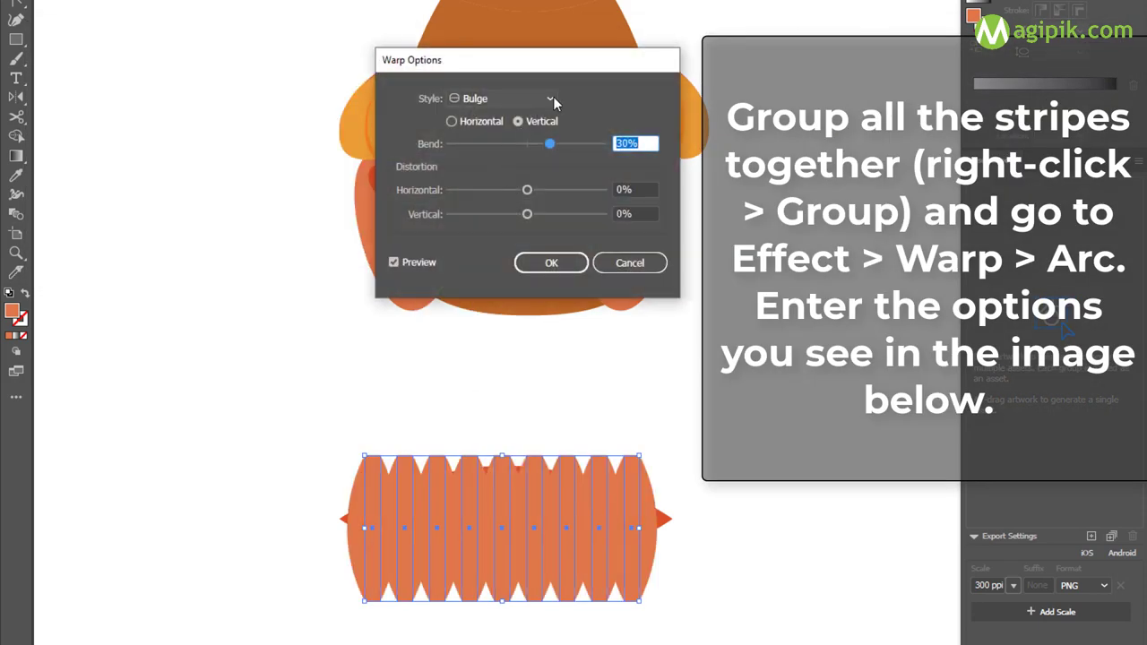
click(549, 98)
click(532, 123)
click(551, 262)
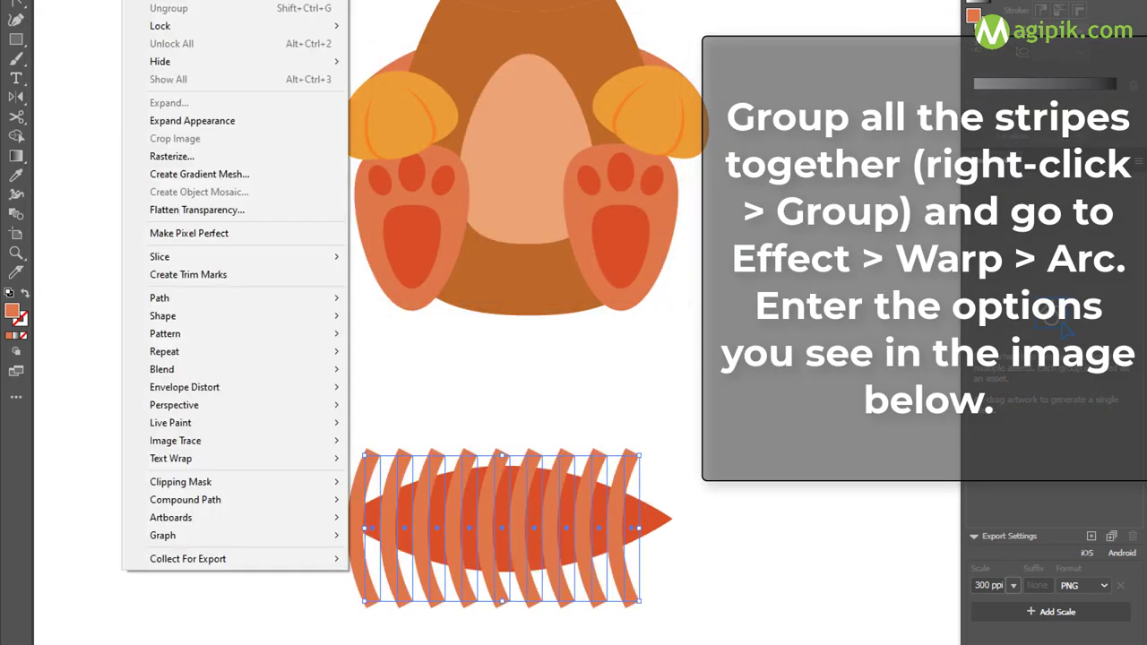
click(191, 121)
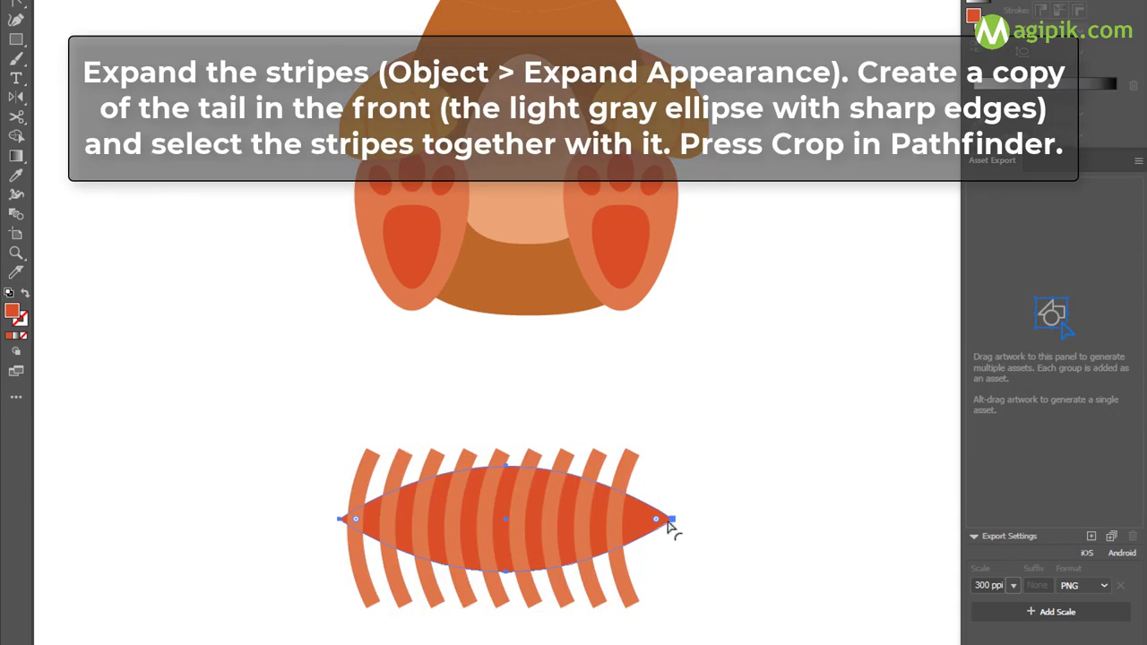
drag(341, 416, 677, 471)
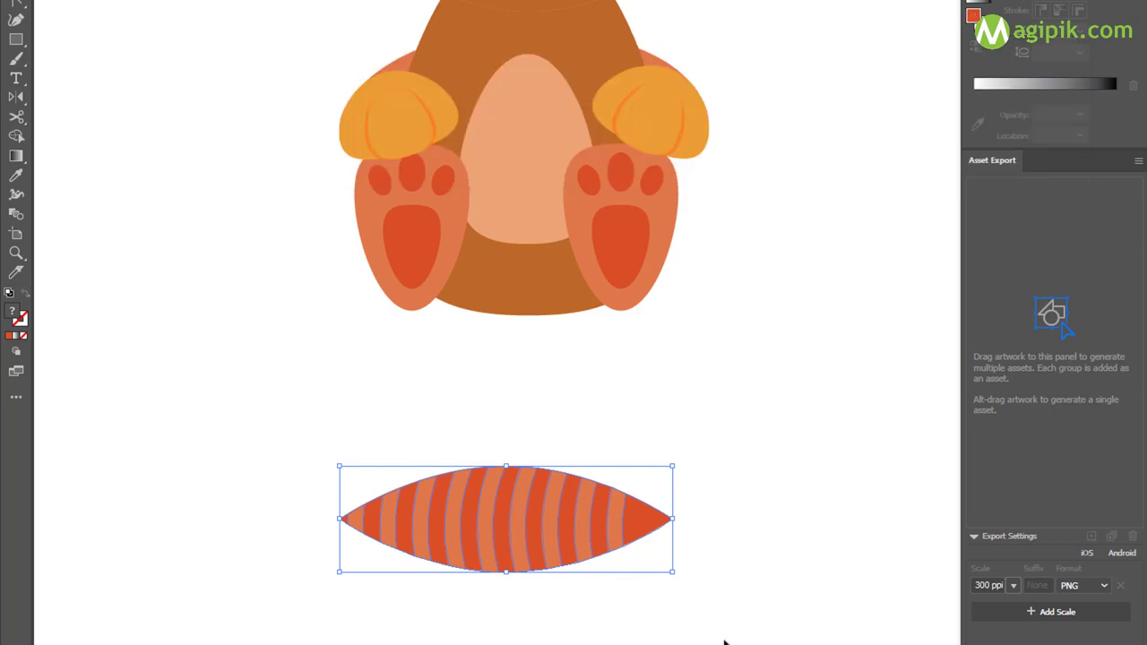
drag(292, 435, 740, 606)
mouse_move(269, 121)
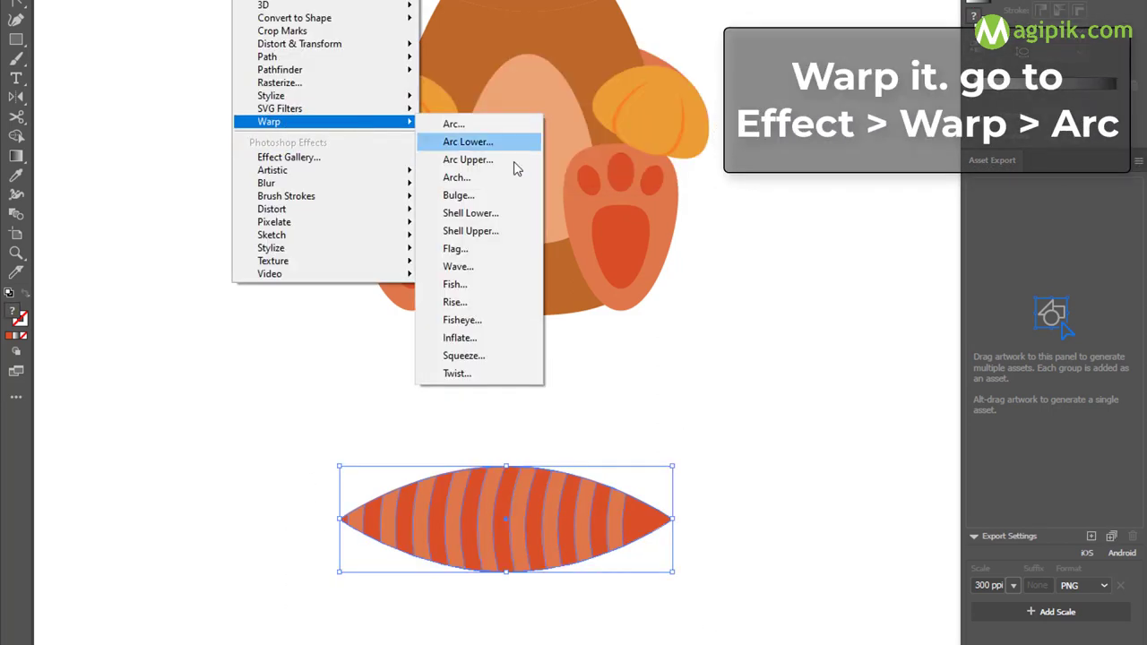
Arc-warp the striped tail with Bend -40% and Horizontal -100%, then expand it.
click(502, 196)
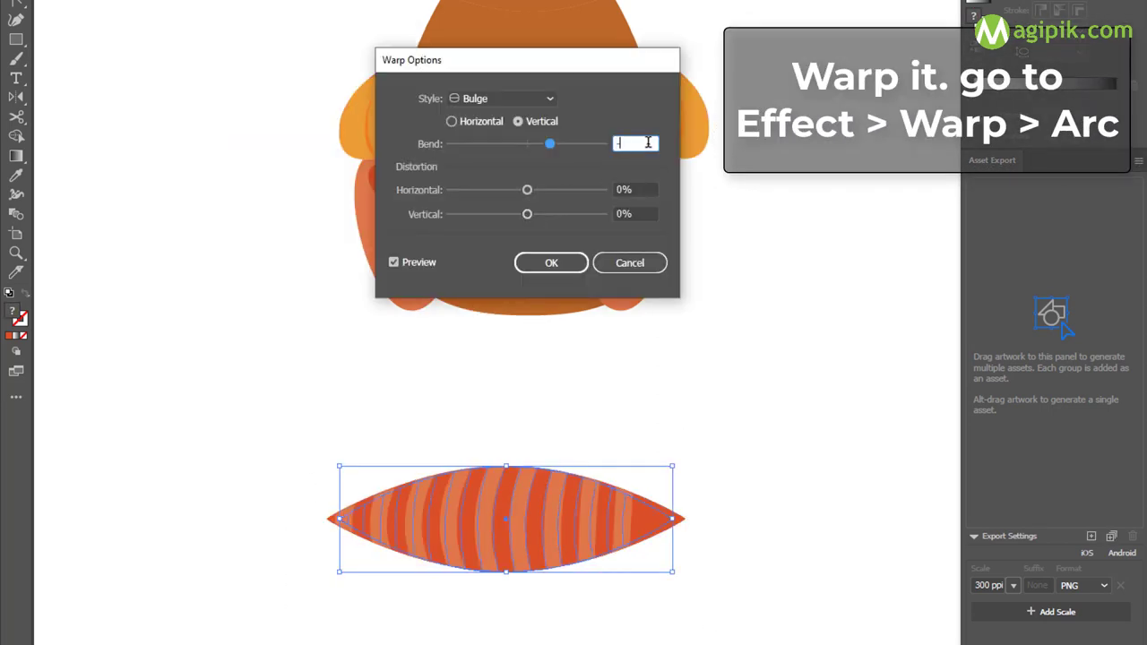
text(-40)
click(646, 189)
text(-100)
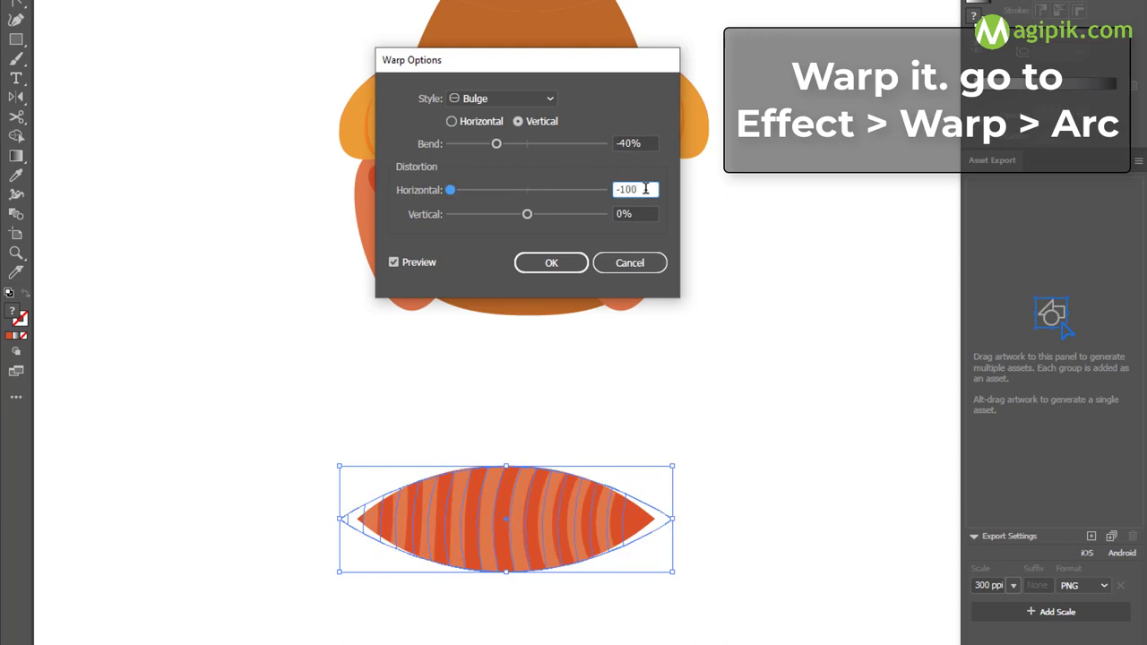
click(551, 98)
click(519, 119)
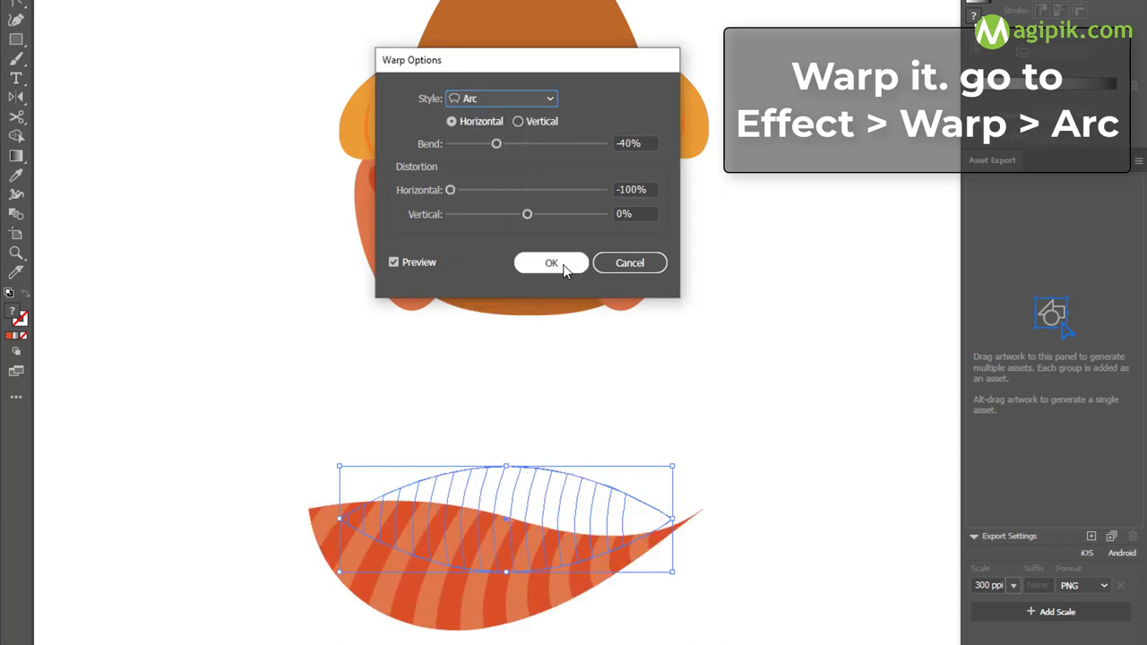
click(559, 263)
click(184, 119)
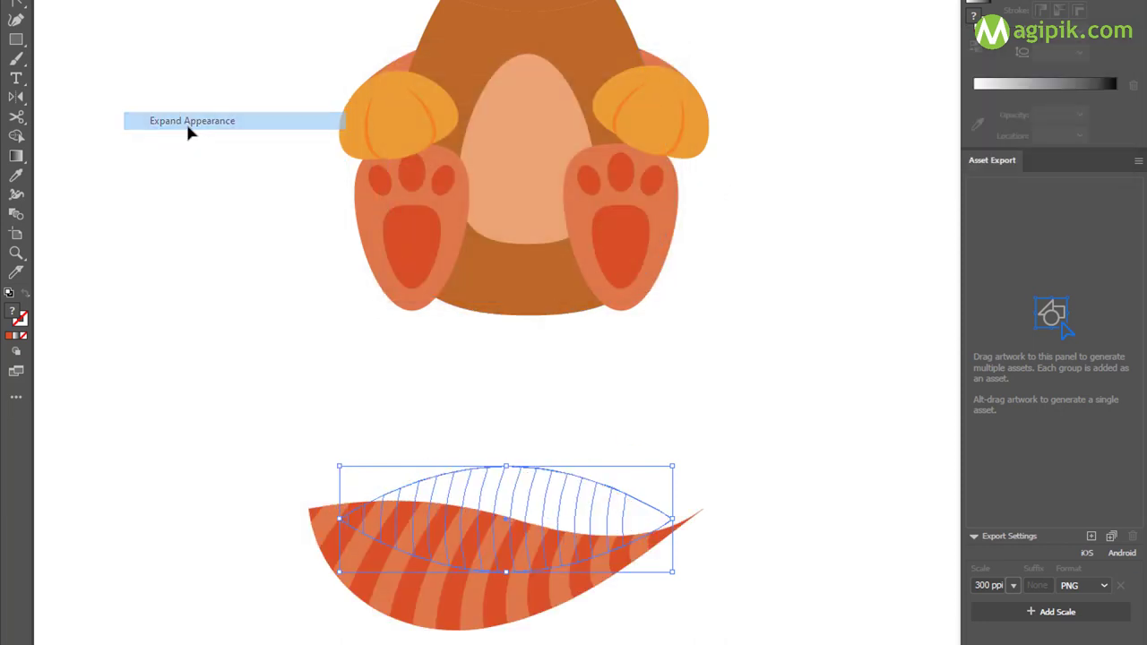
Move the tail to the lower left, send it behind the body, and nudge it beside the foot.
drag(517, 596, 379, 235)
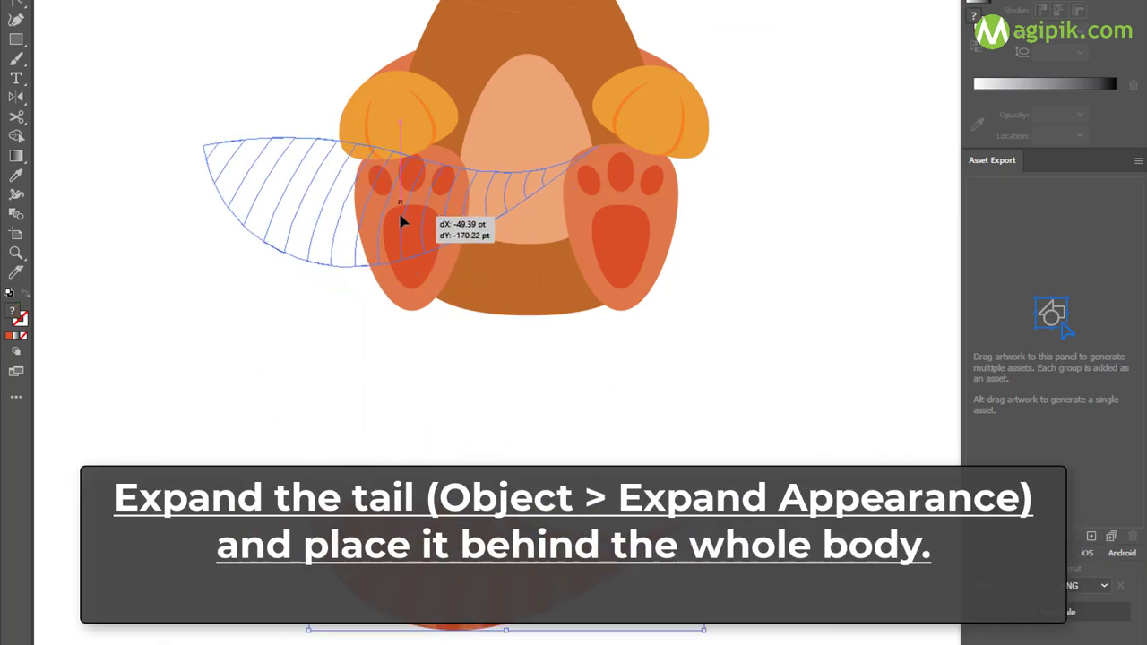
scroll(372, 305, up, 3)
key(ctrl+shift+bracketleft)
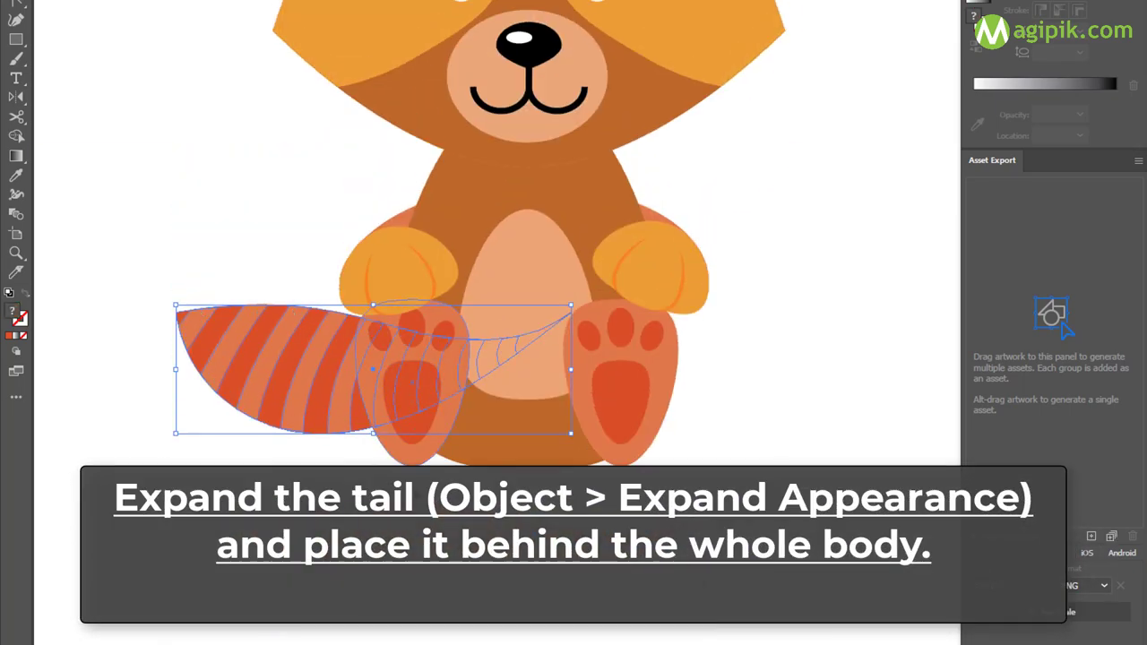
click(282, 435)
drag(302, 414, 328, 402)
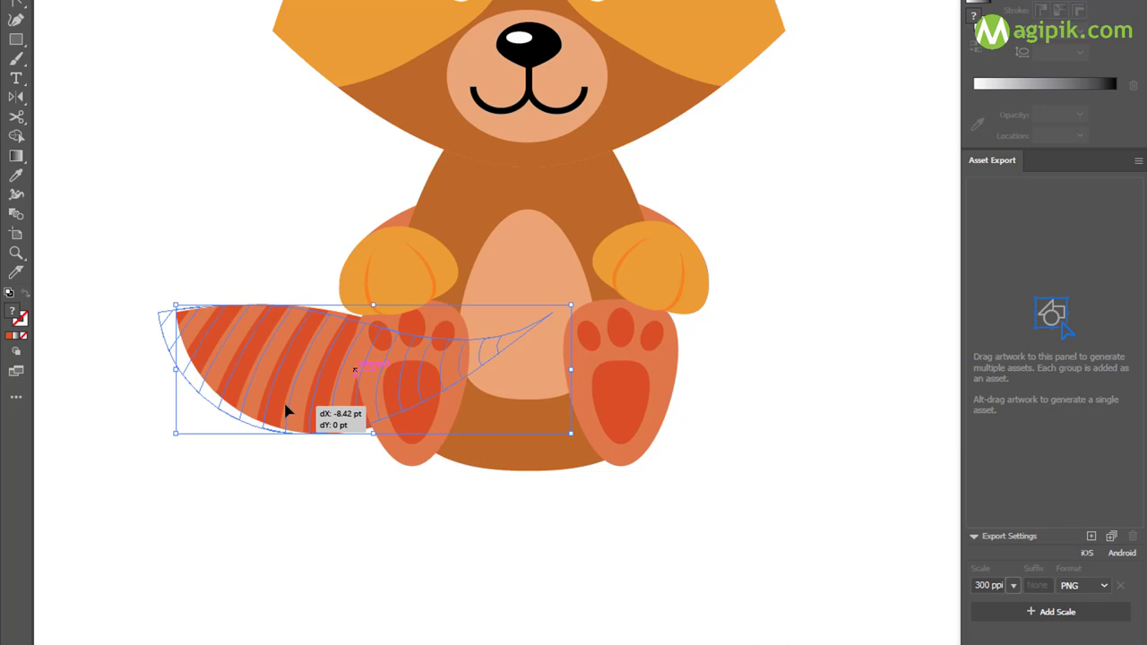
click(420, 591)
key(ctrl+minus)
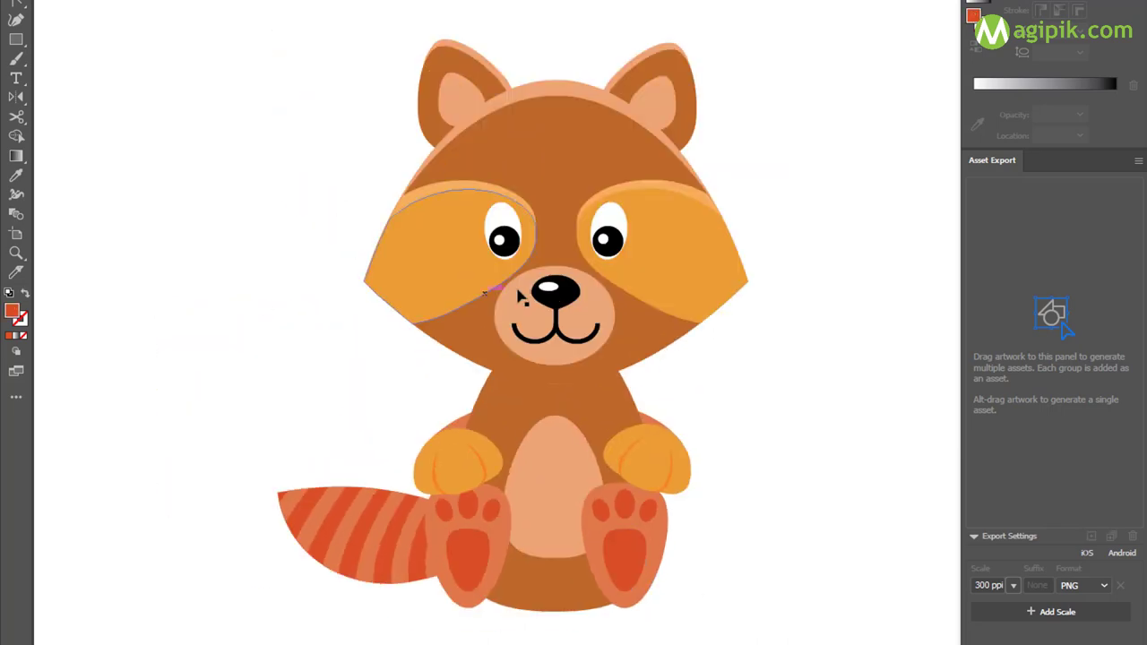
Select the whole raccoon and scale it up on the artboard.
key(ctrl+minus)
drag(283, 85, 352, 116)
key(ctrl+a)
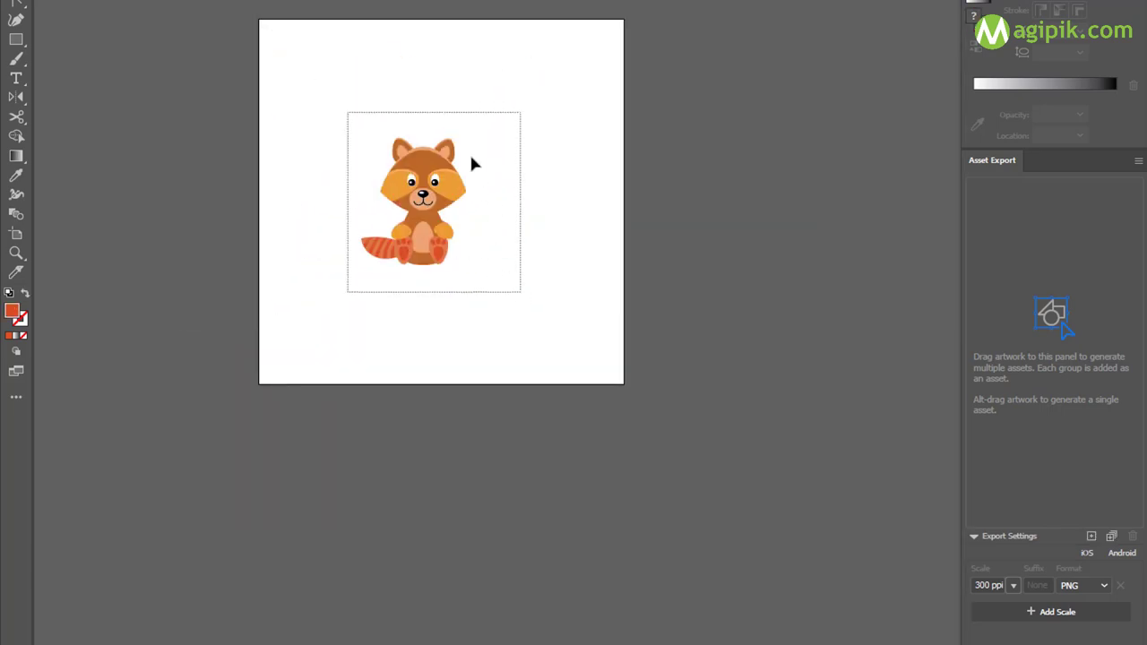
drag(472, 161, 583, 54)
drag(361, 263, 339, 314)
click(422, 352)
scroll(421, 351, down, 1)
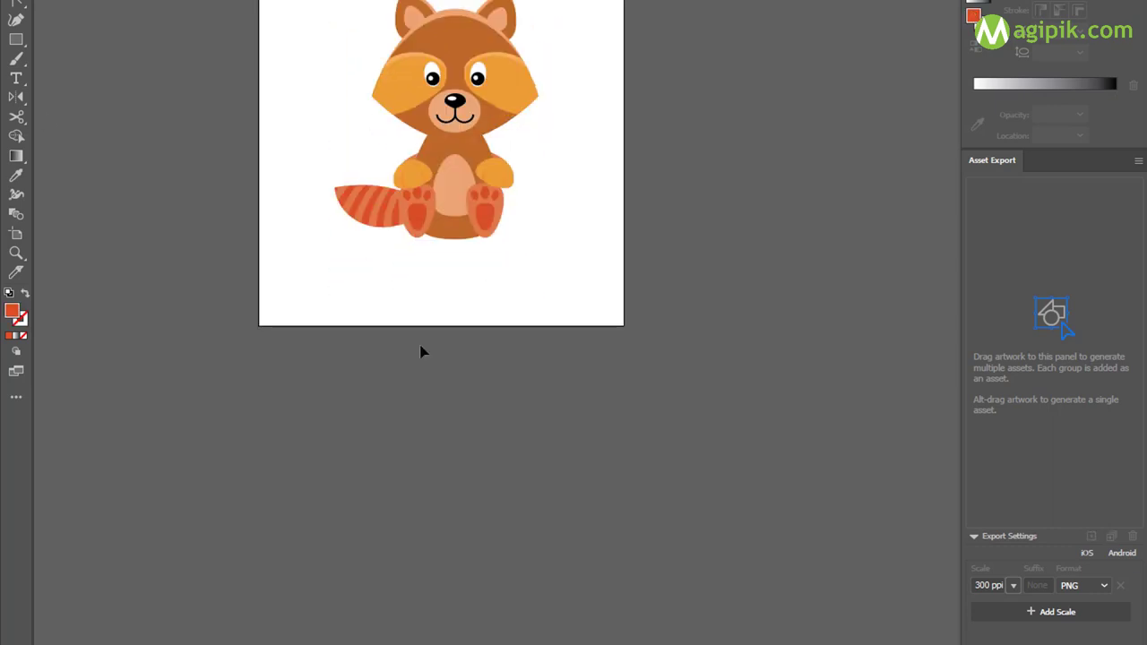
Draw a square covering the whole artboard and send it behind the raccoon.
click(16, 39)
scroll(261, 43, up, 1)
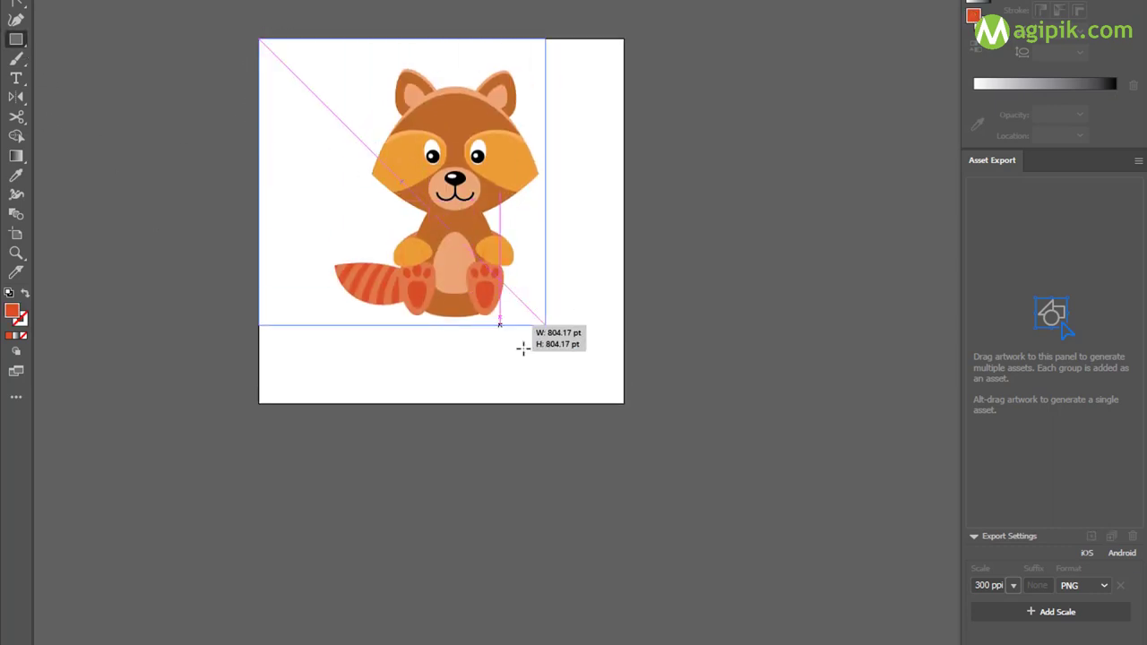
drag(258, 38, 624, 404)
key(ctrl+shift+bracketleft)
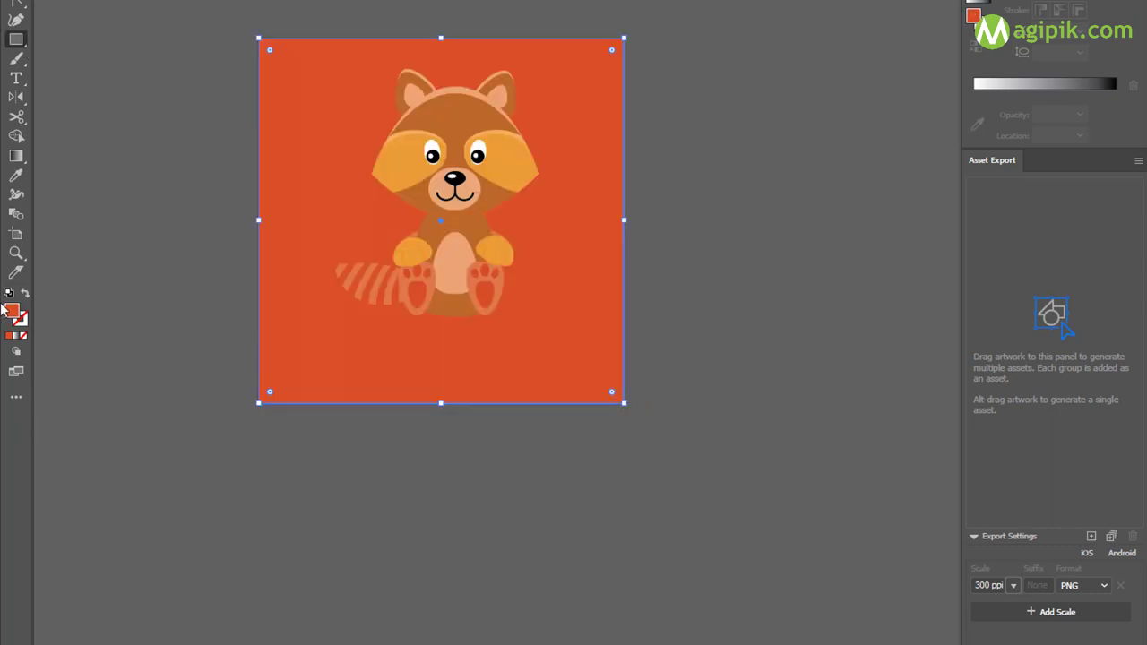
Set the background square's fill to a light pink in the Color Picker.
double_click(16, 315)
drag(1042, 421, 1046, 257)
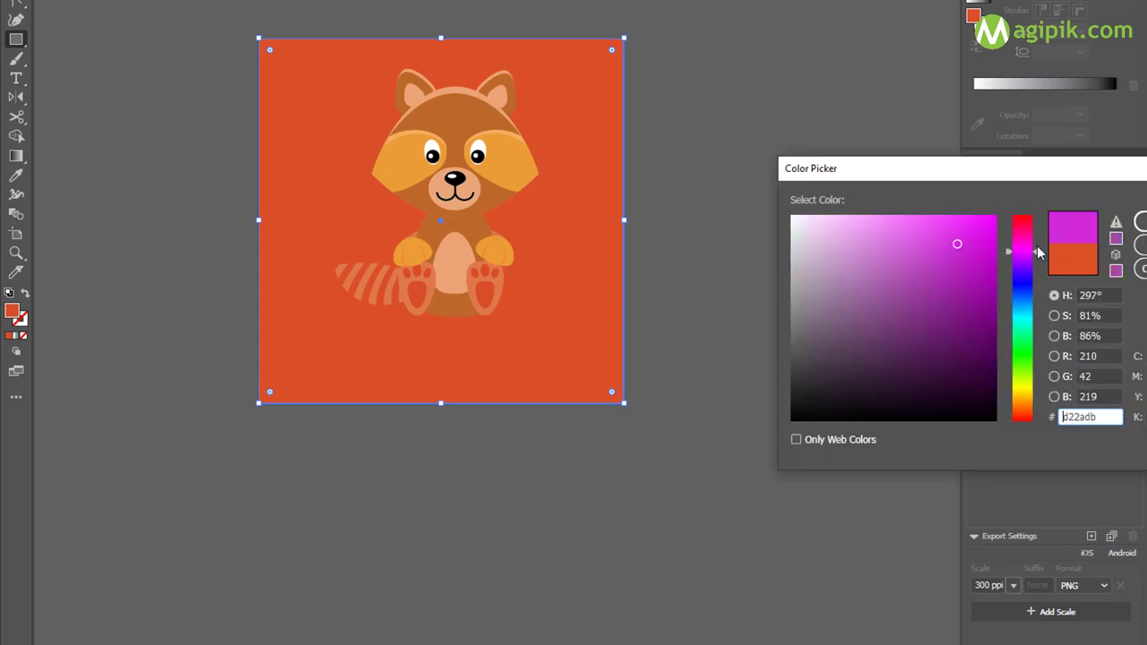
mouse_move(954, 244)
mouse_down()
mouse_move(896, 218)
mouse_move(862, 218)
mouse_up()
click(1140, 221)
double_click(17, 312)
click(1140, 222)
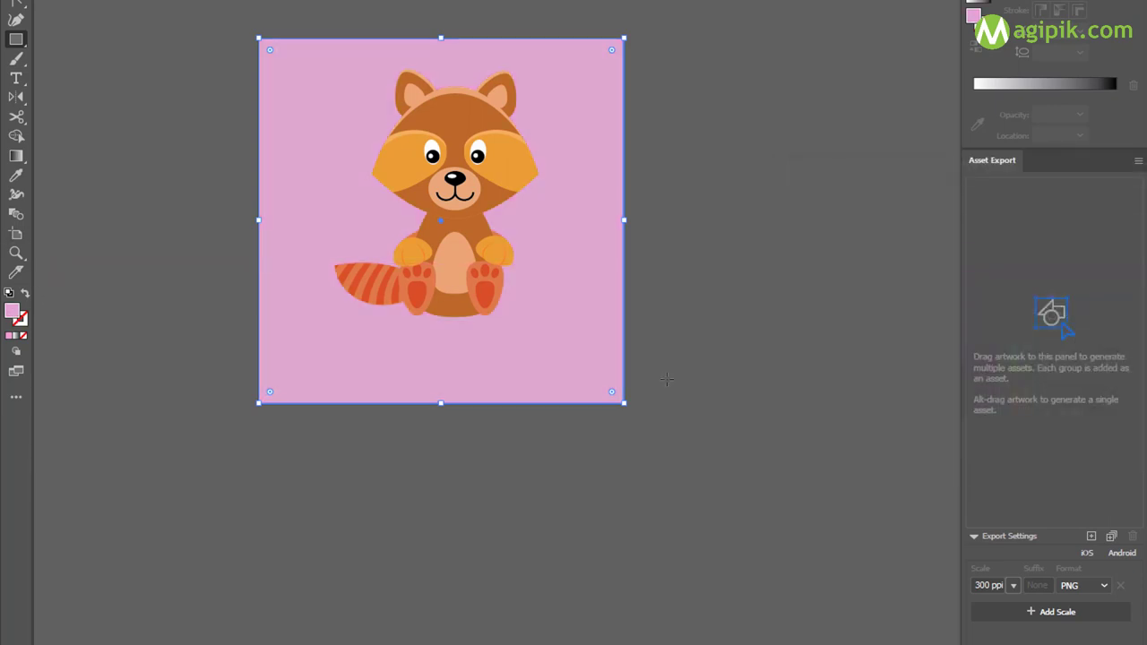